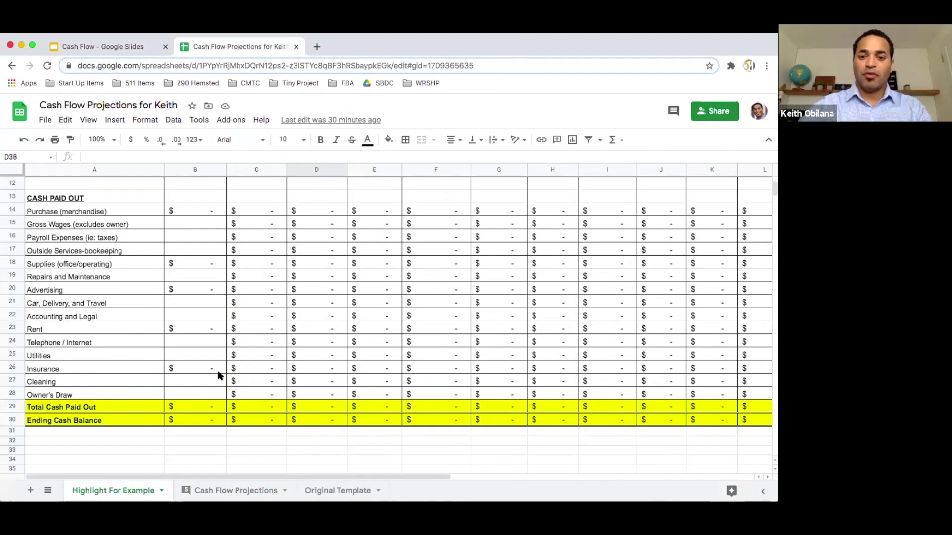
Set the sheet's zoom to 75% and view the whole projection table from the title to Ending Cash Balance.
scroll(133, 297, up, 2)
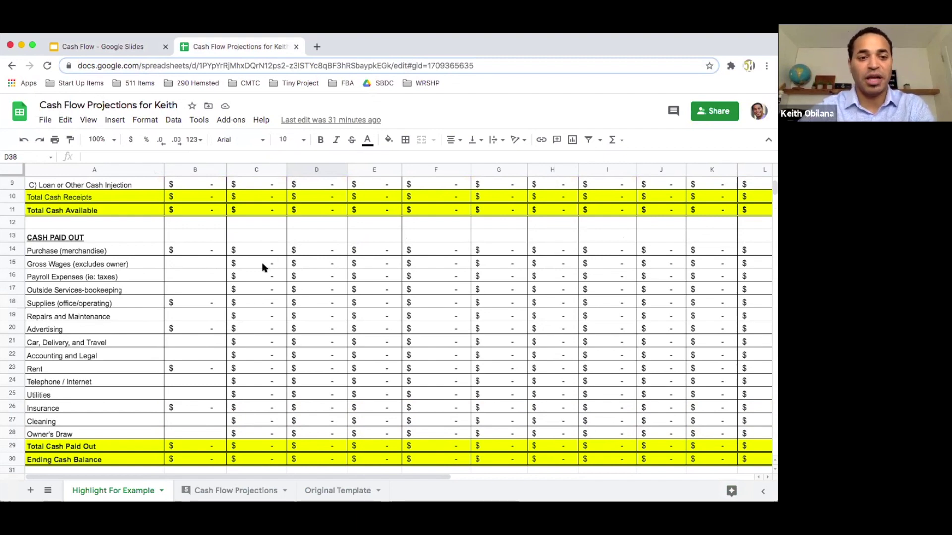
click(113, 140)
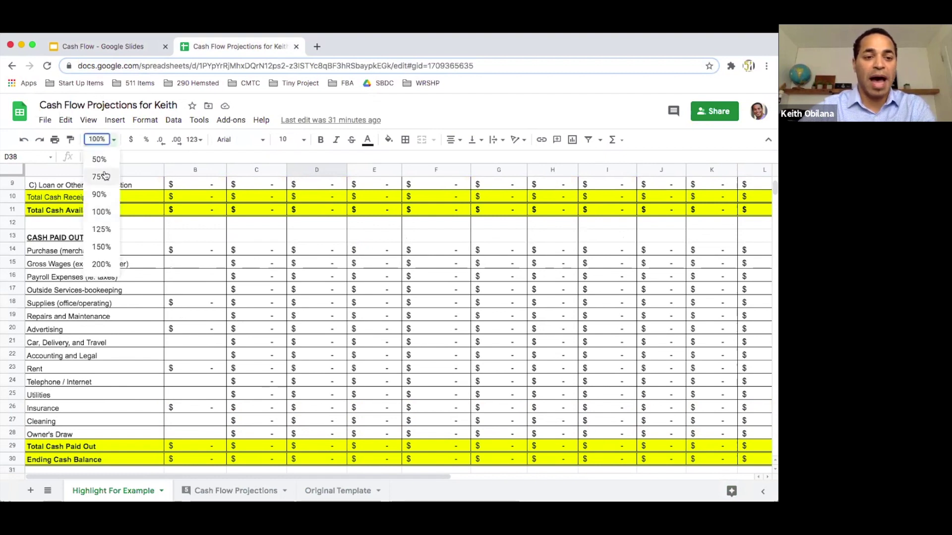
click(102, 177)
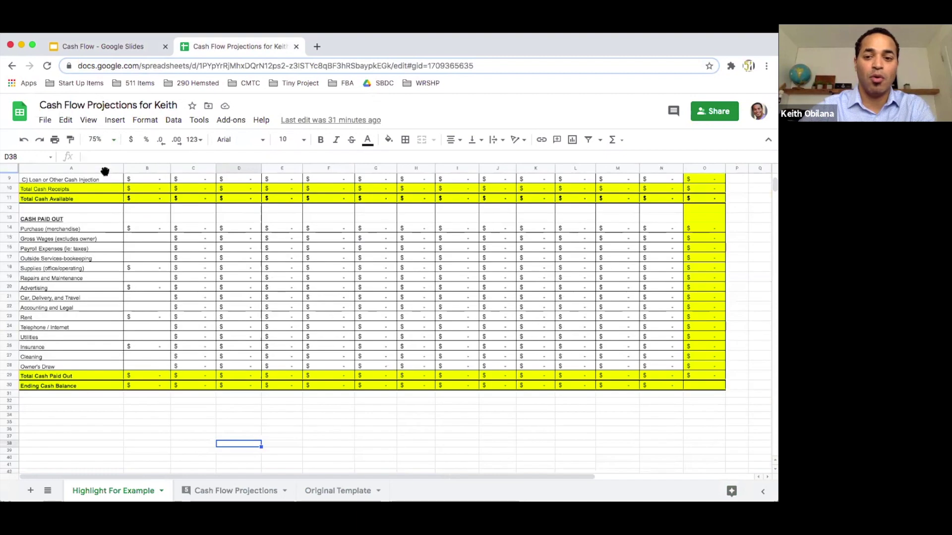
scroll(127, 210, up, 3)
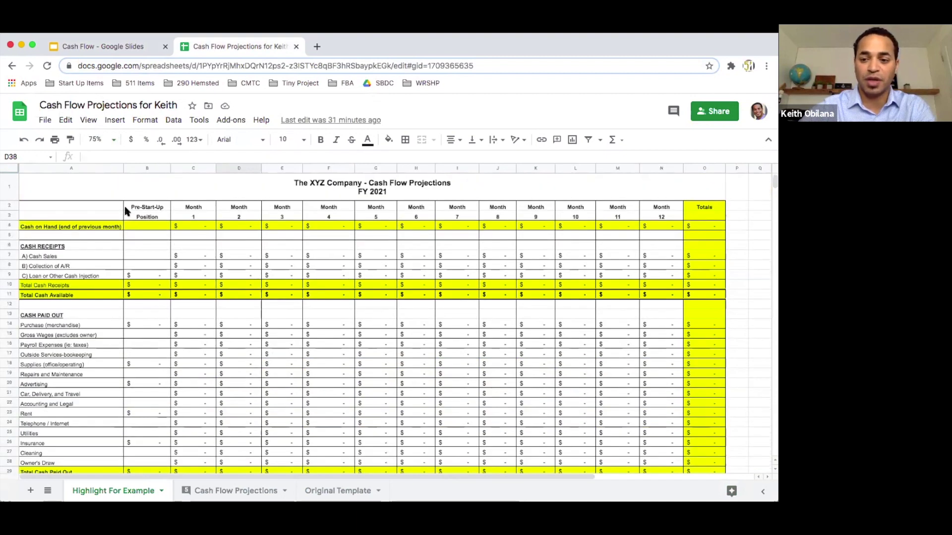
scroll(127, 211, down, 1)
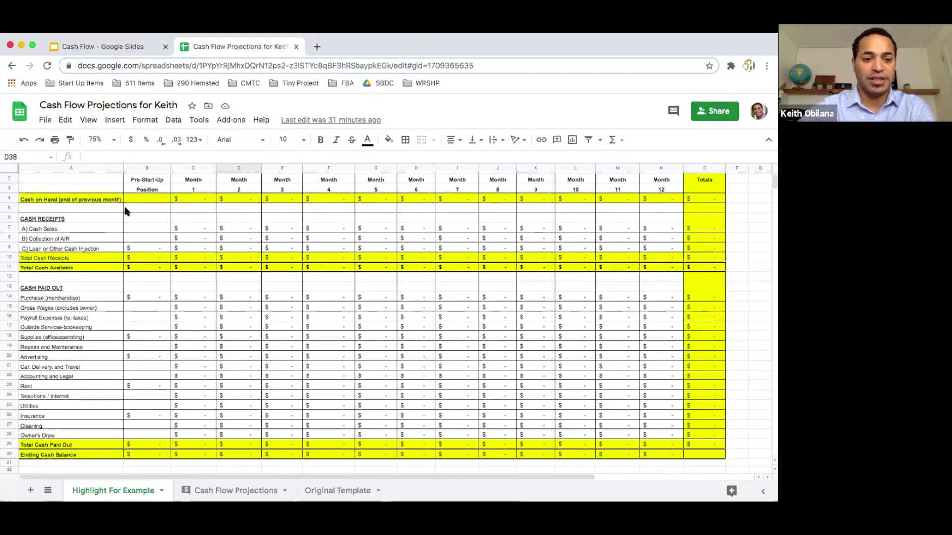
scroll(119, 221, up, 1)
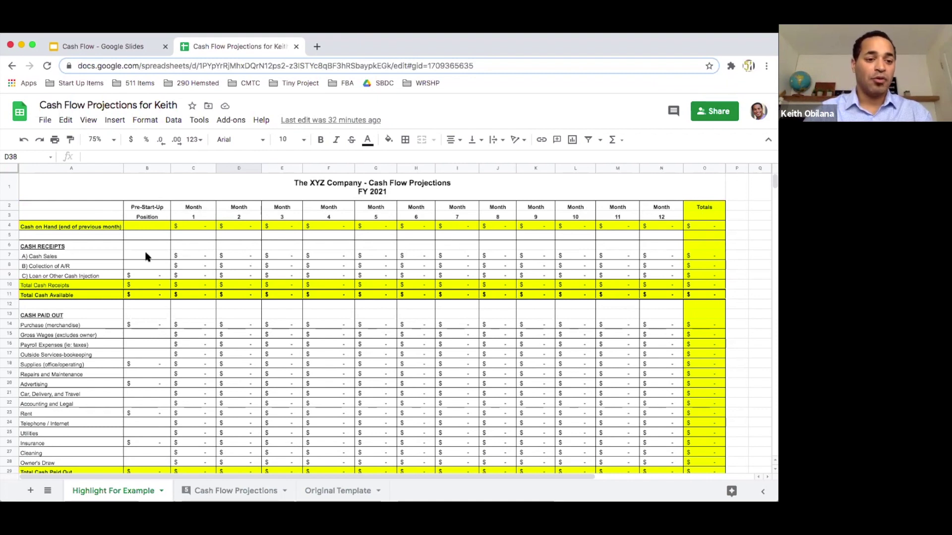
Highlight the CASH RECEIPTS rows 6 to 11 and the CASH PAID OUT rows 13 to 27 to review both sections.
click(22, 246)
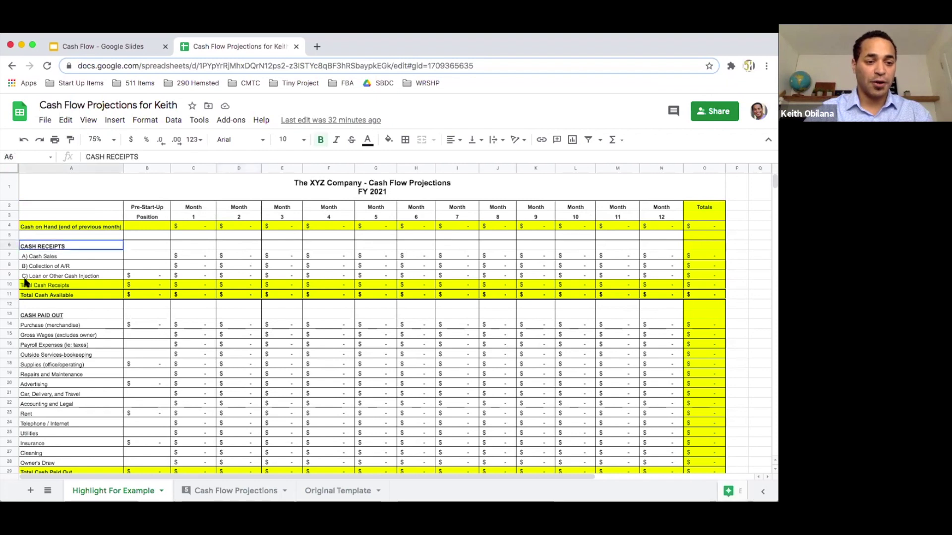
drag(9, 244, 13, 295)
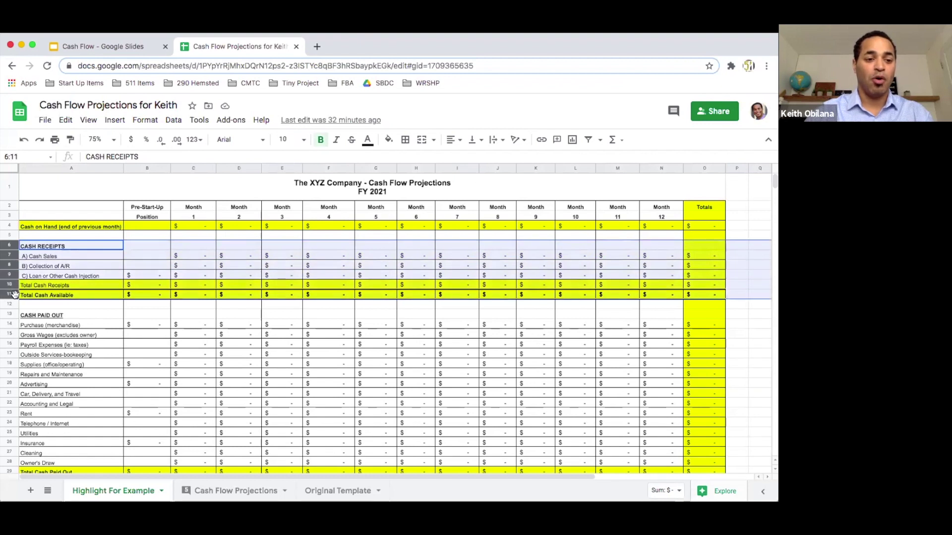
drag(9, 316, 14, 460)
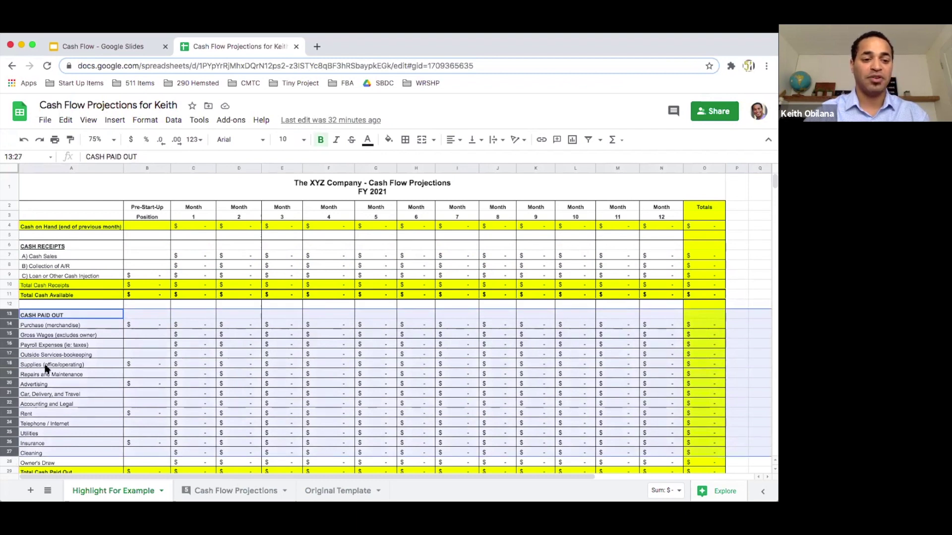
scroll(46, 367, down, 1)
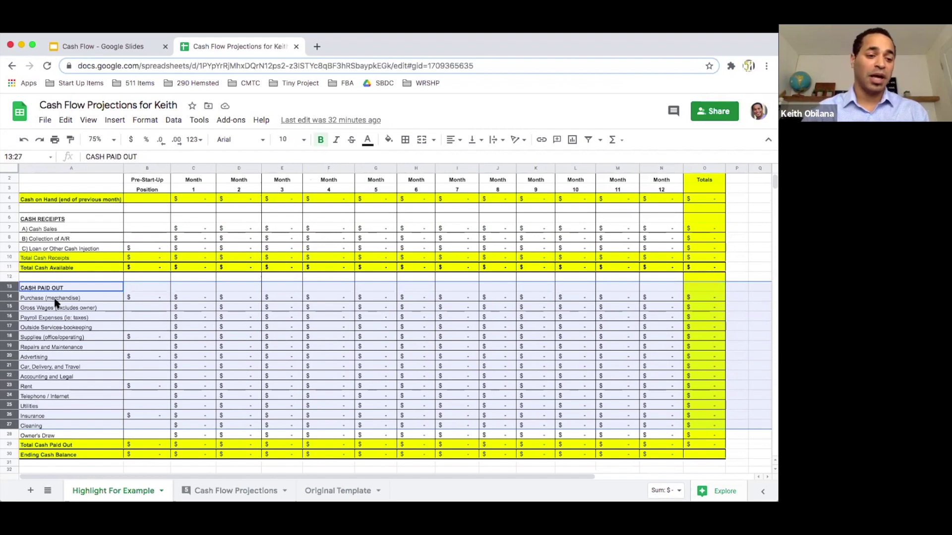
click(55, 300)
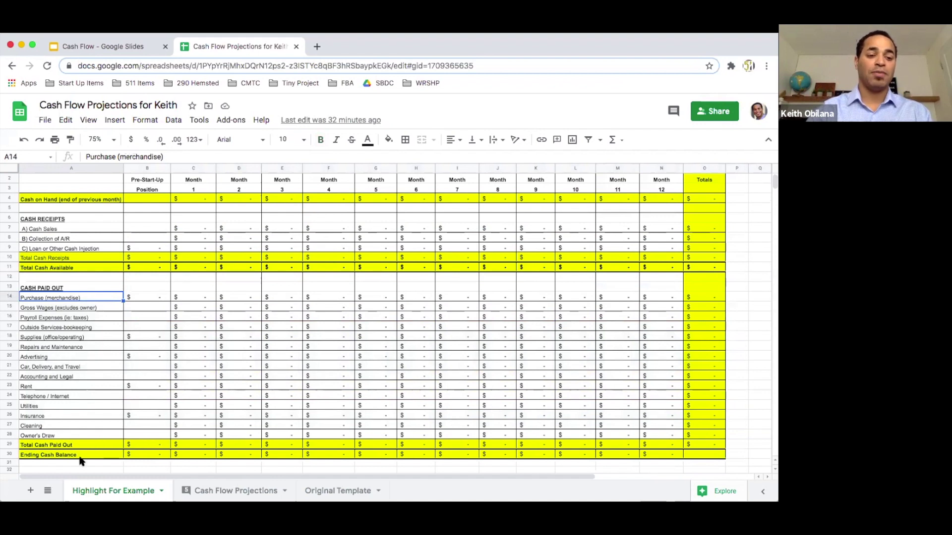
Inspect the Pre-Start-Up Ending Cash Balance formula in B30 and the Month 1 Cash on Hand formula in C4.
click(122, 454)
drag(85, 455, 142, 456)
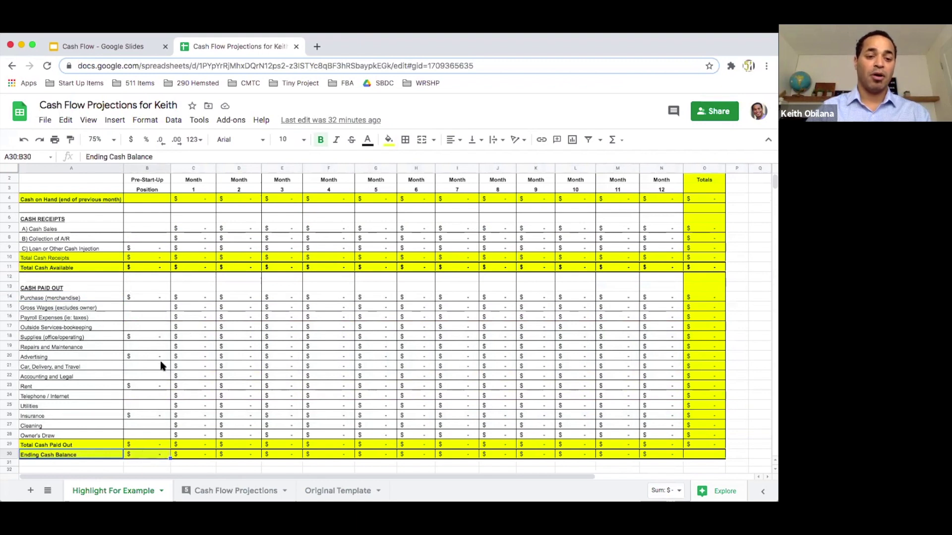
click(155, 455)
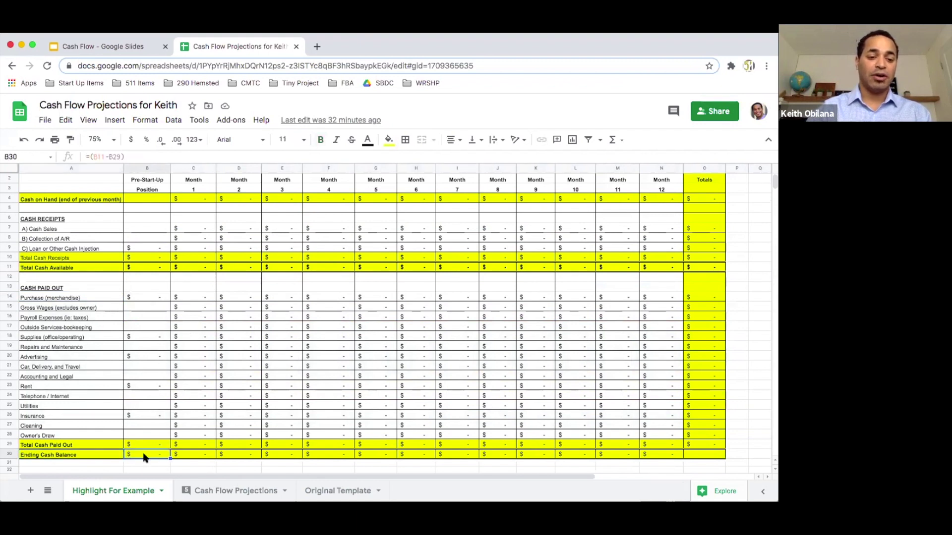
click(205, 200)
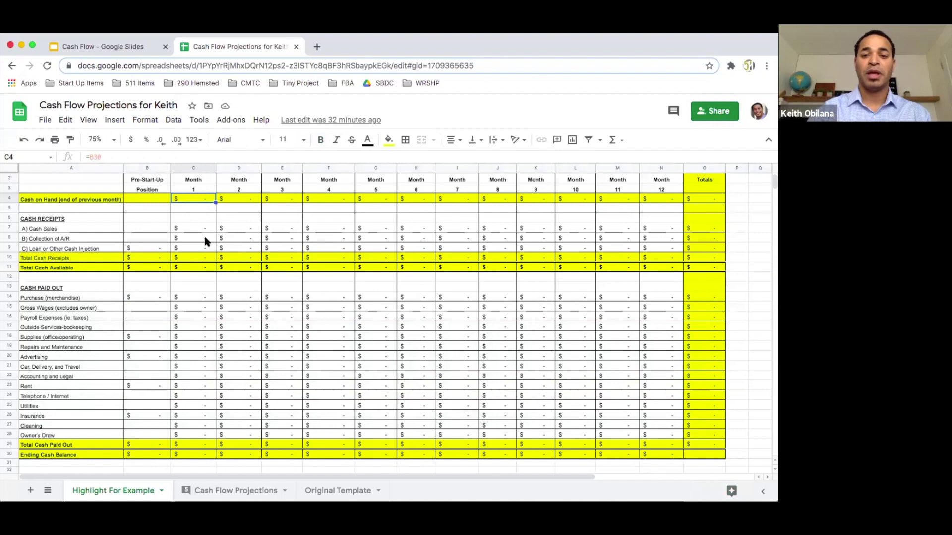
scroll(205, 242, up, 1)
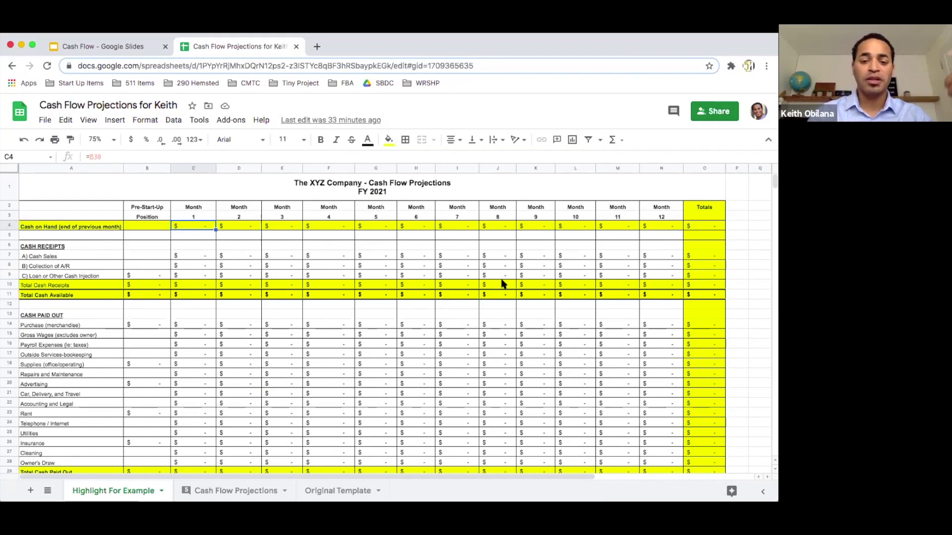
scroll(503, 285, down, 1)
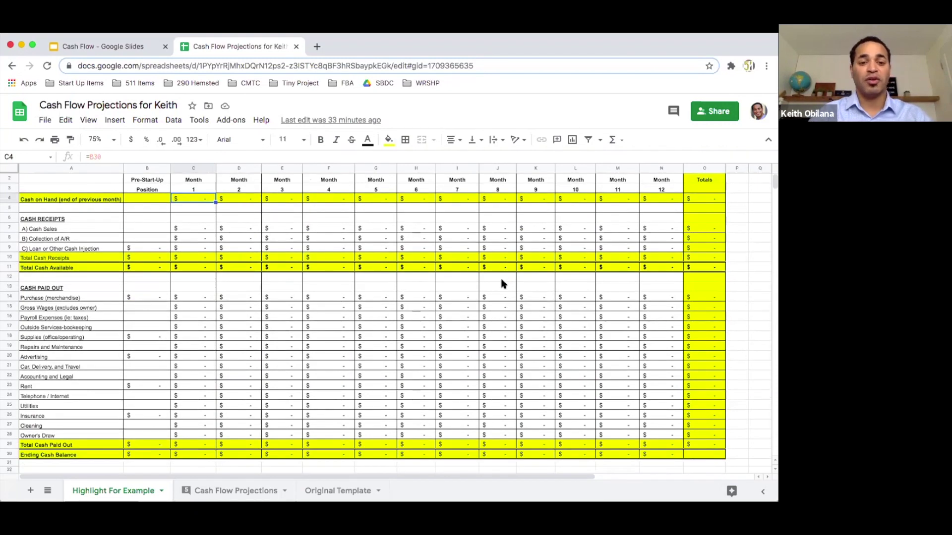
scroll(503, 285, up, 1)
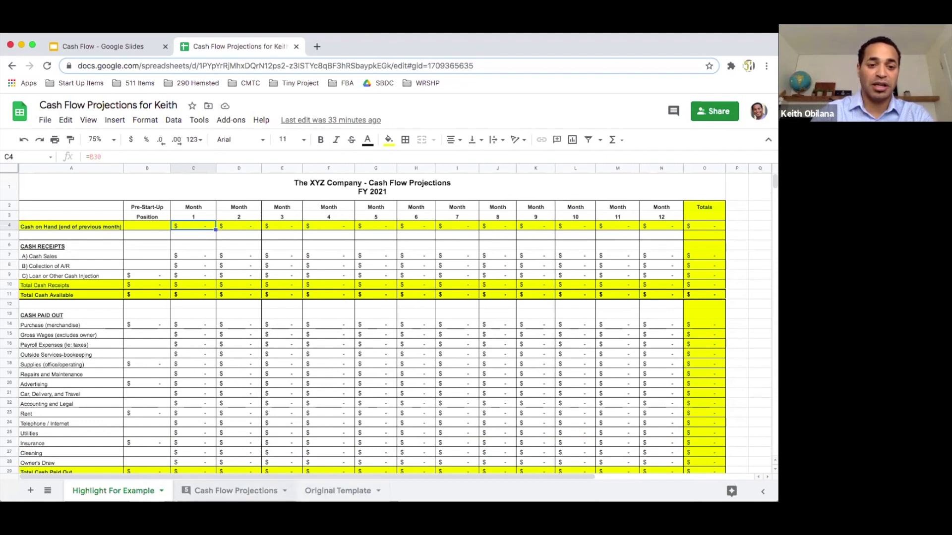
Switch to the Cash Flow Projections sheet and review its Cash on Hand row and the comments on the yellow cells.
click(221, 492)
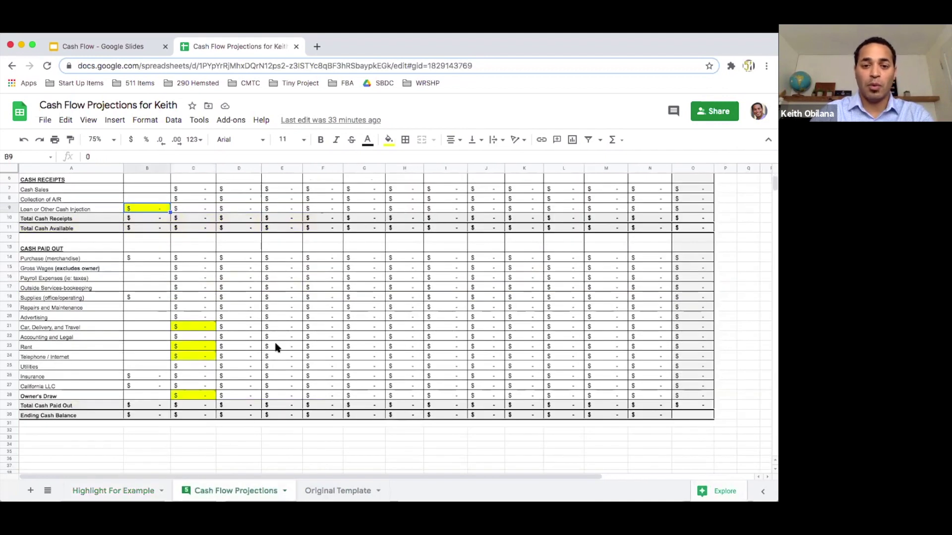
scroll(276, 347, up, 1)
scroll(276, 347, up, 2)
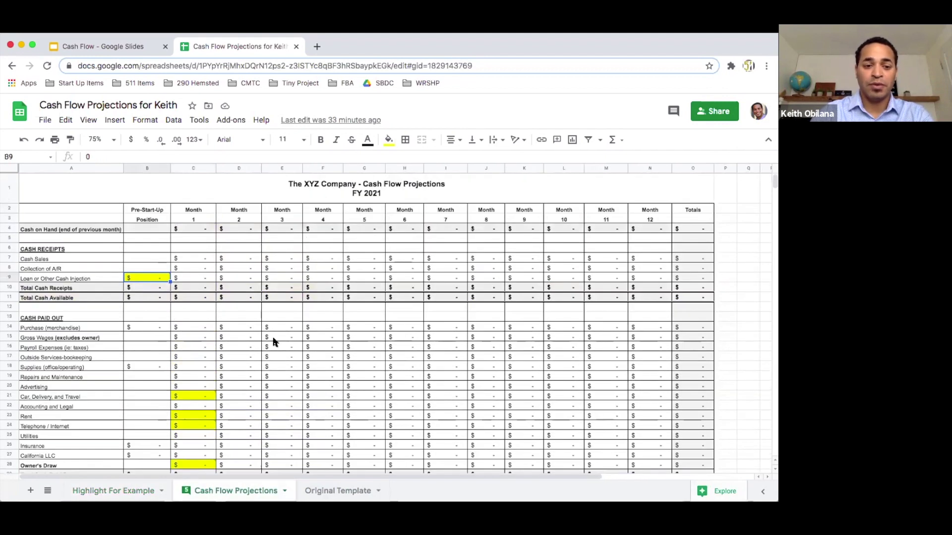
click(108, 230)
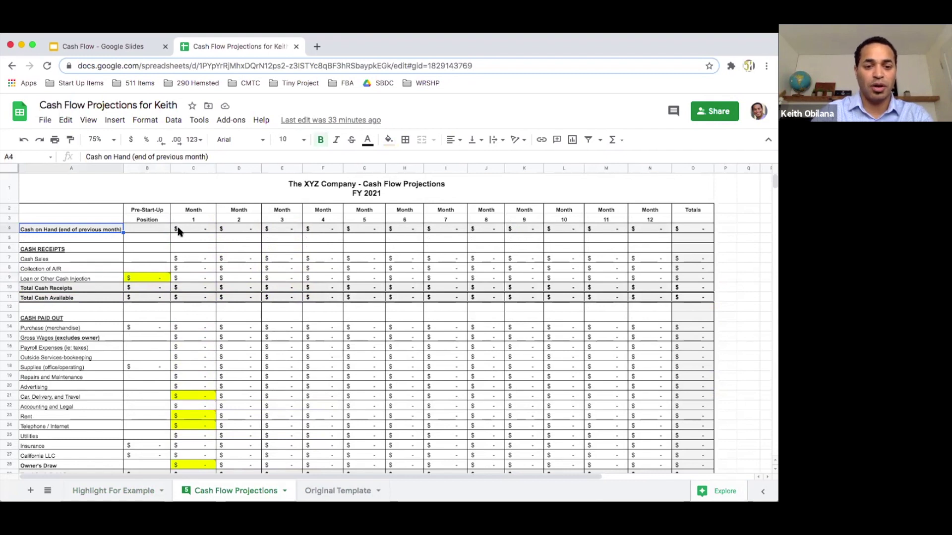
click(251, 228)
click(296, 229)
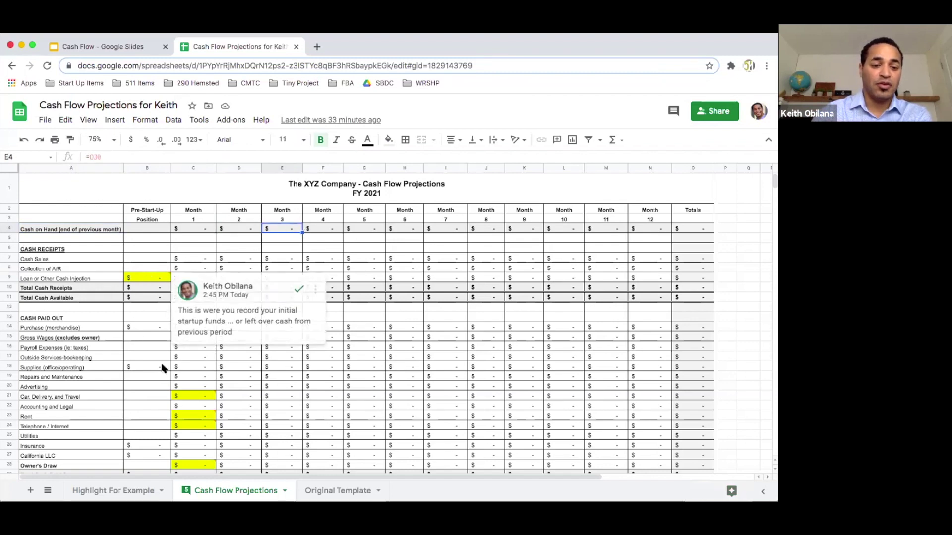
mouse_move(191, 397)
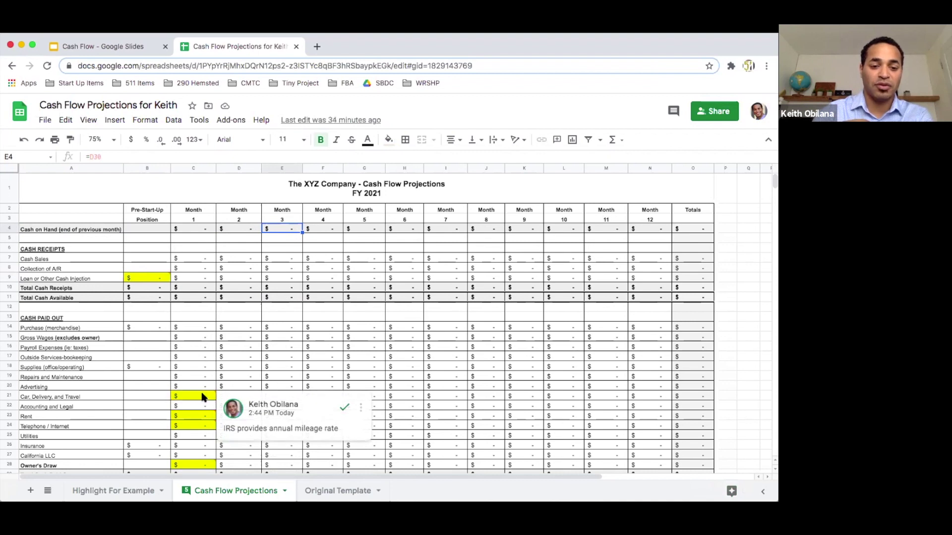
mouse_move(160, 279)
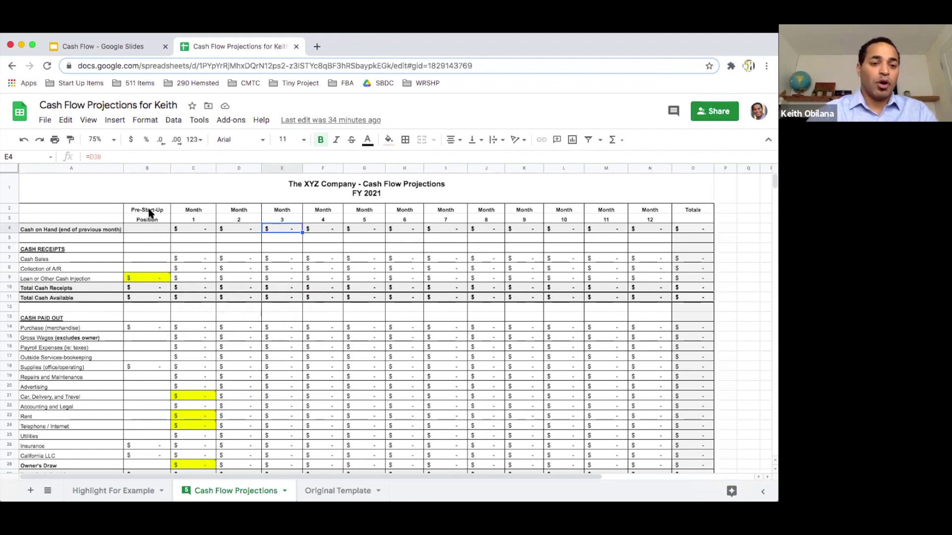
Highlight whole columns one at a time, from Pre-Start-Up Position through Month 4, to show how columns run.
click(147, 169)
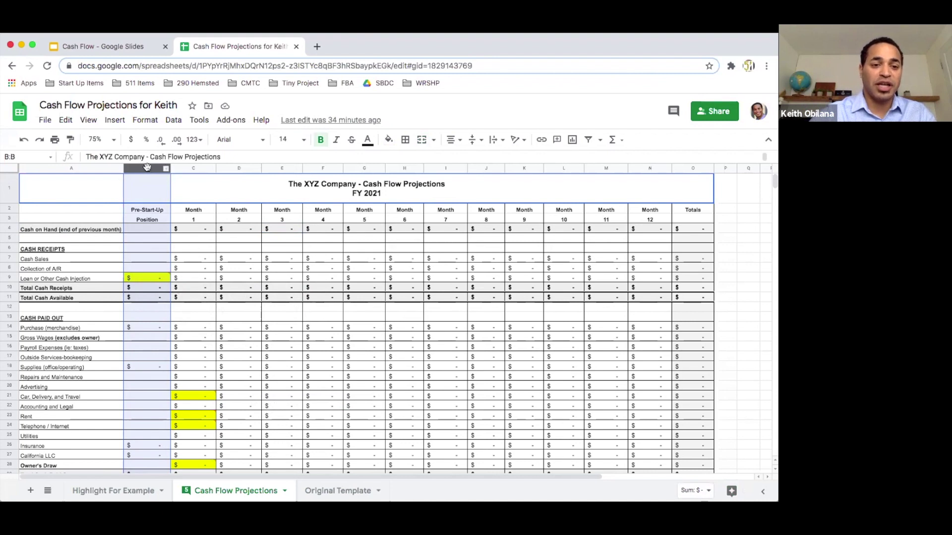
click(118, 169)
click(139, 169)
click(187, 169)
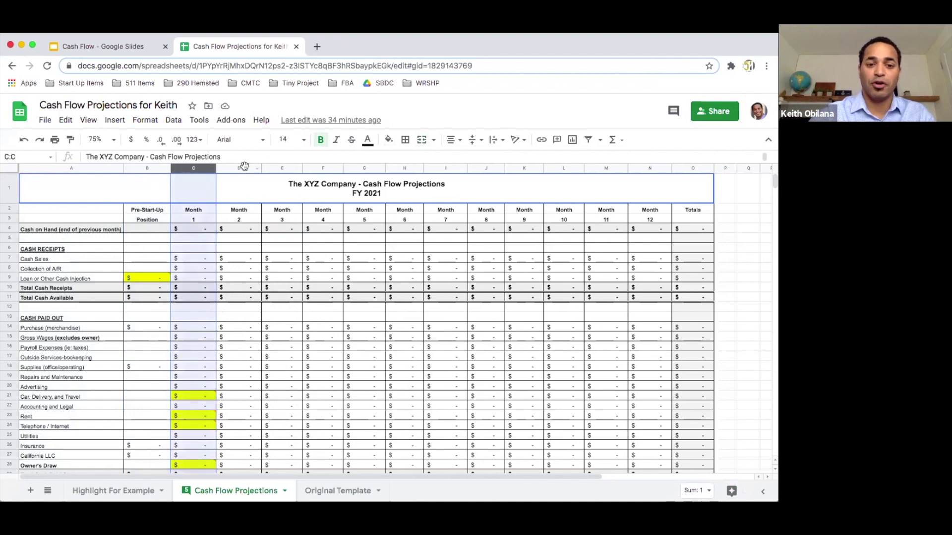
click(239, 169)
click(282, 169)
click(322, 168)
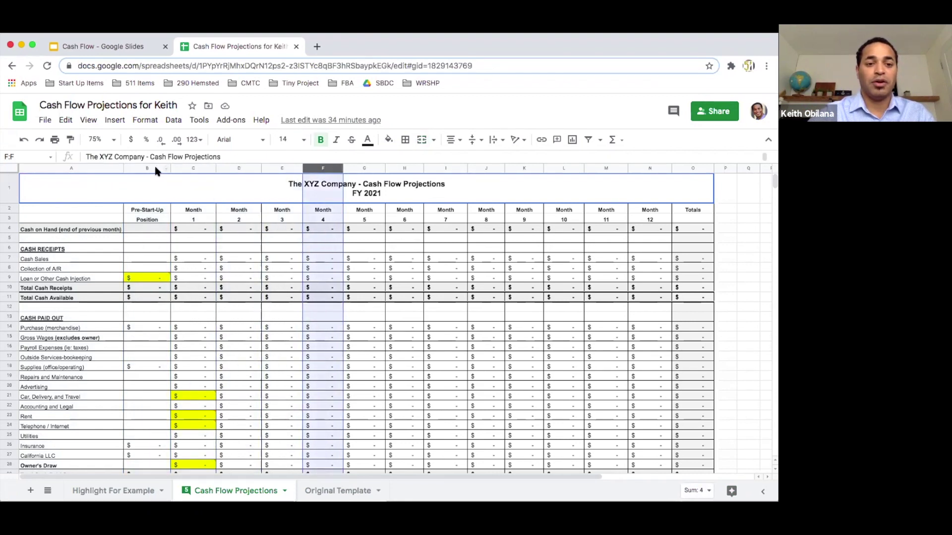
Highlight whole rows one at a time down to Total Cash Receipts in row 10 to show how rows run.
click(10, 187)
click(10, 209)
click(10, 219)
click(10, 248)
click(10, 268)
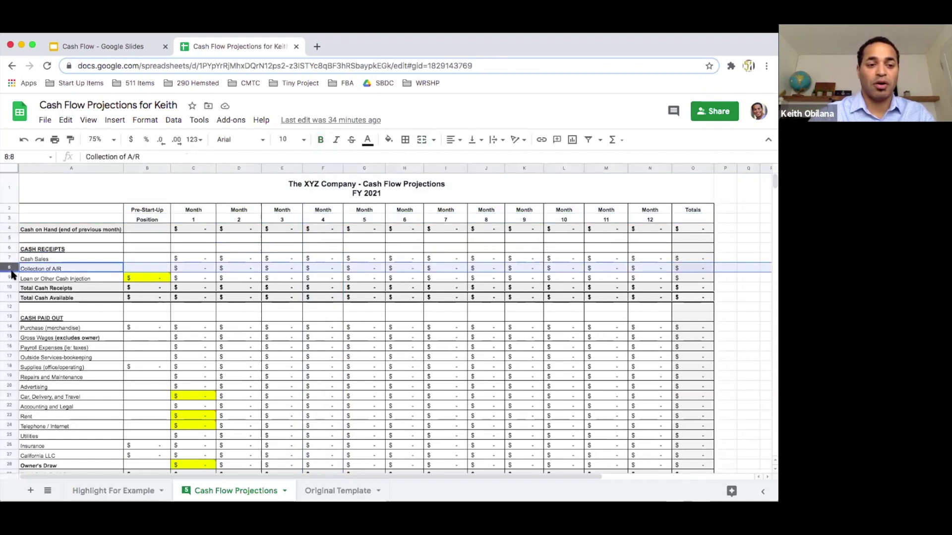
click(10, 287)
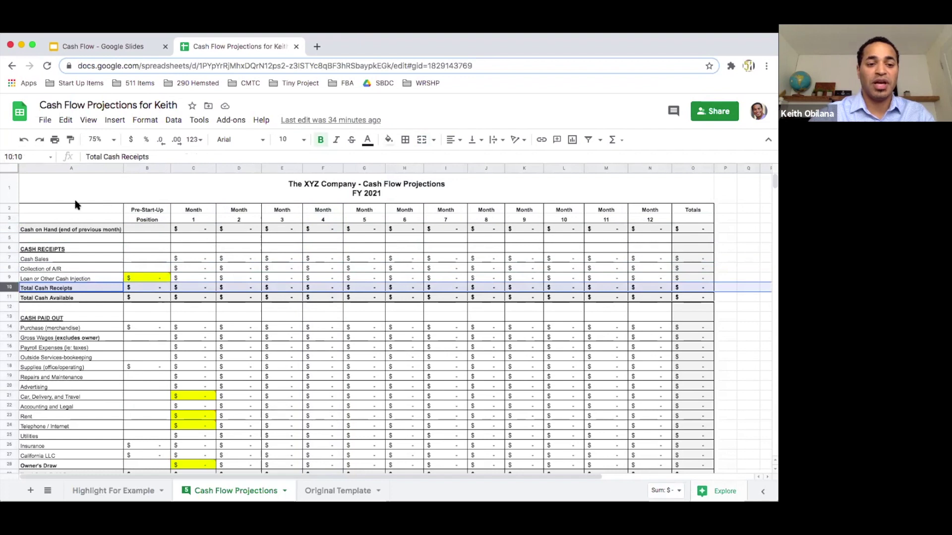
Select individual cells in row 6 for Months 1 to 3 and the entire Month 2 column to illustrate cells and columns.
click(194, 250)
click(237, 249)
click(275, 248)
click(237, 247)
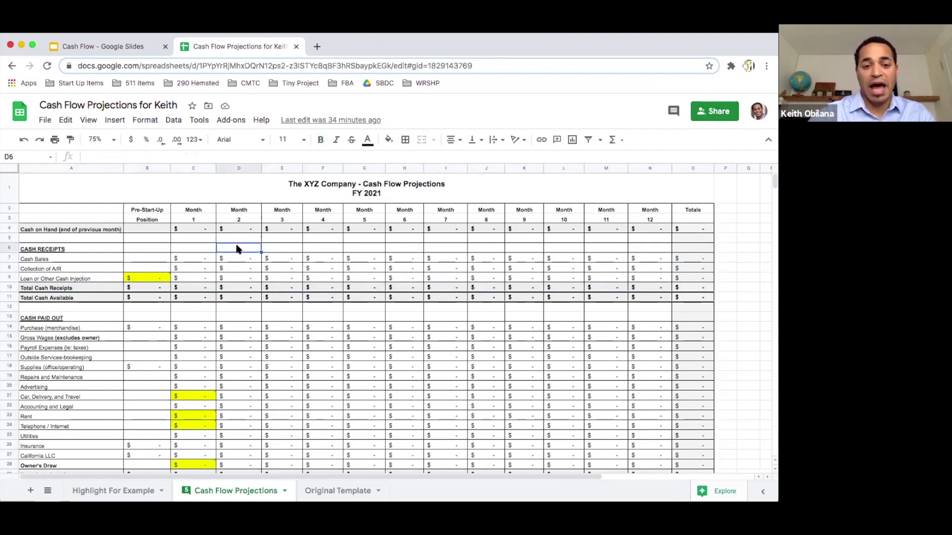
click(237, 169)
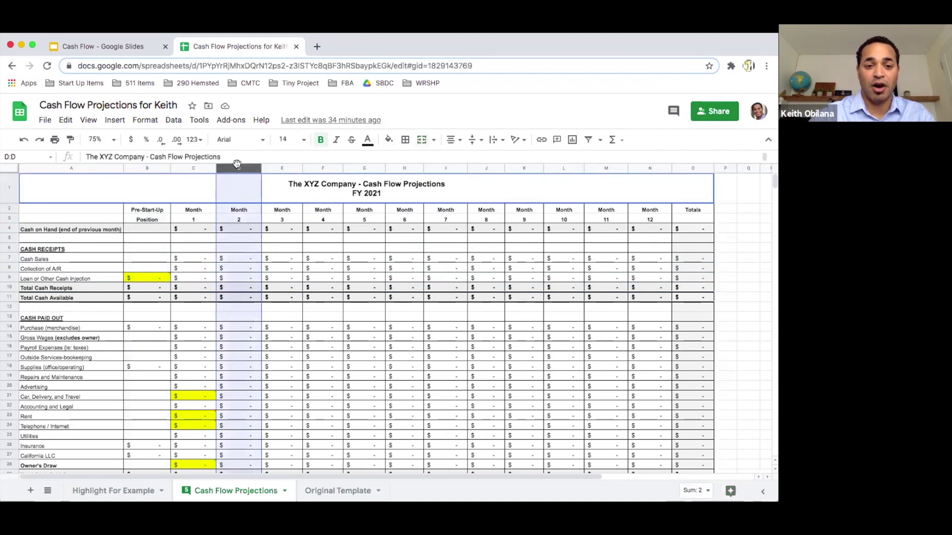
click(237, 244)
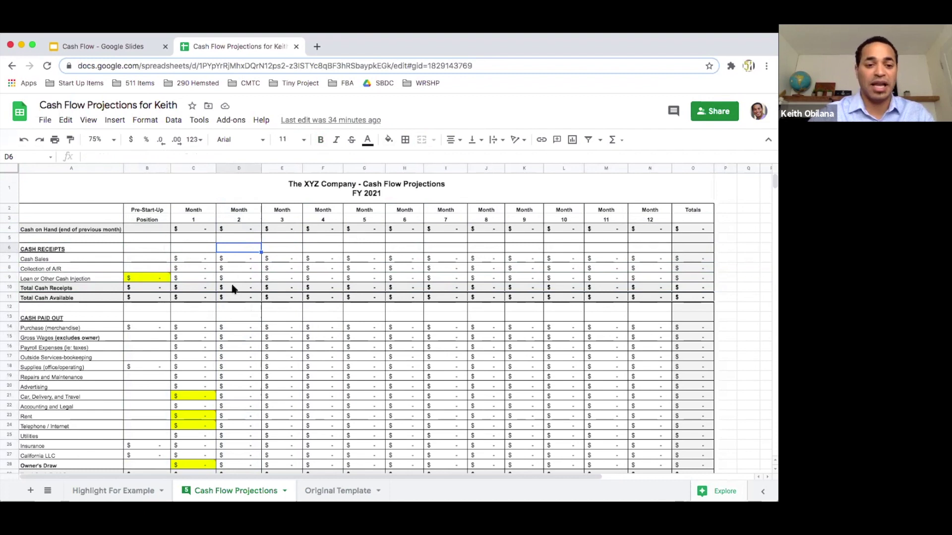
Examine the Pre-Start-Up Position column, including its heading cells B2 and B3 and the entries below.
click(150, 317)
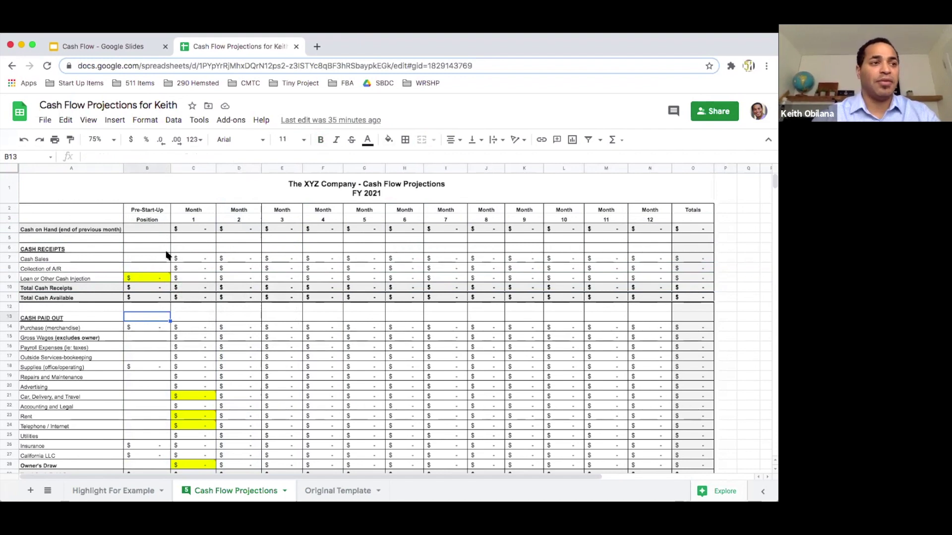
click(146, 169)
click(142, 209)
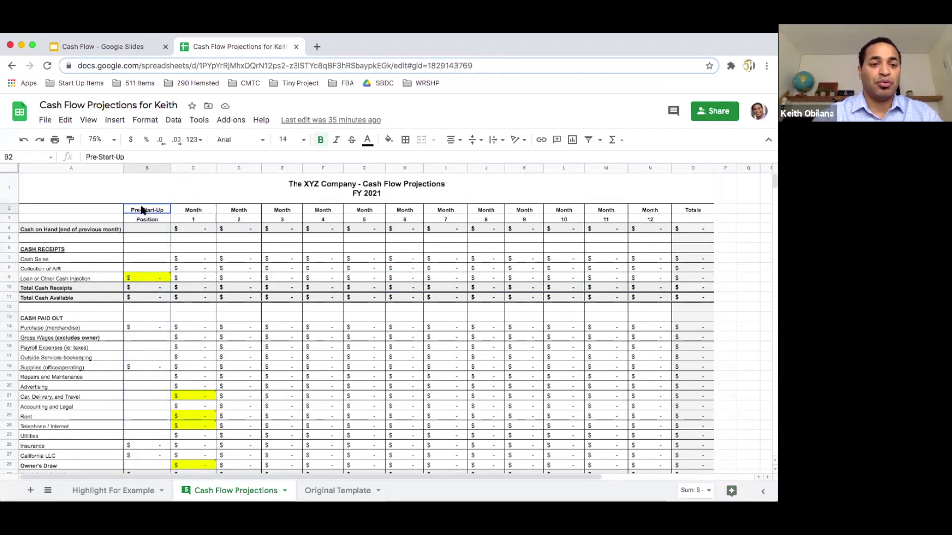
click(142, 218)
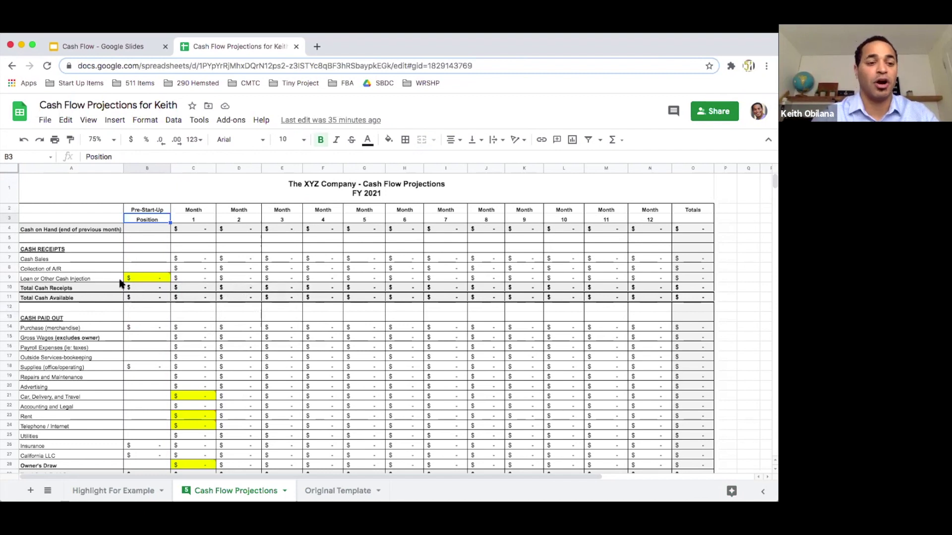
scroll(134, 259, down, 1)
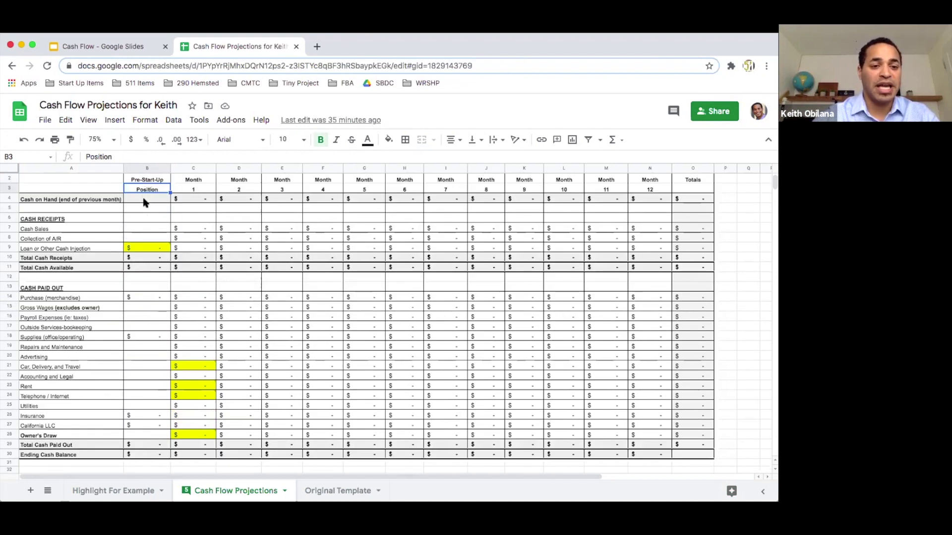
Examine the Collection of A/R row, including its Pre-Start-Up and Month 1 cells.
click(140, 231)
click(141, 238)
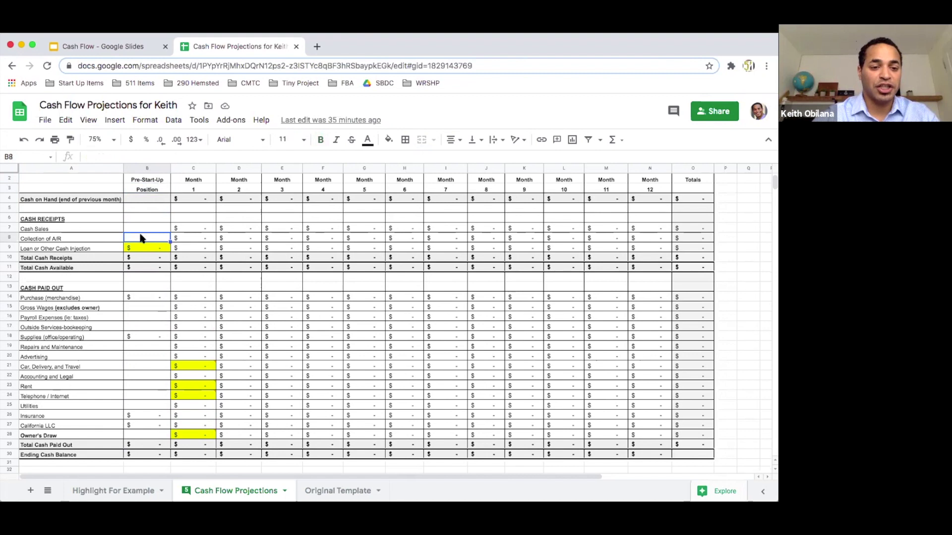
click(58, 239)
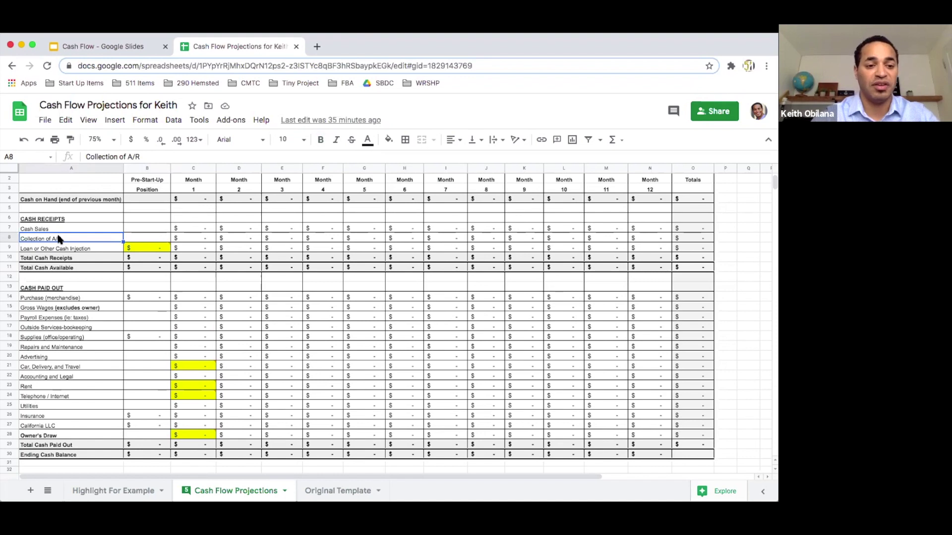
click(139, 240)
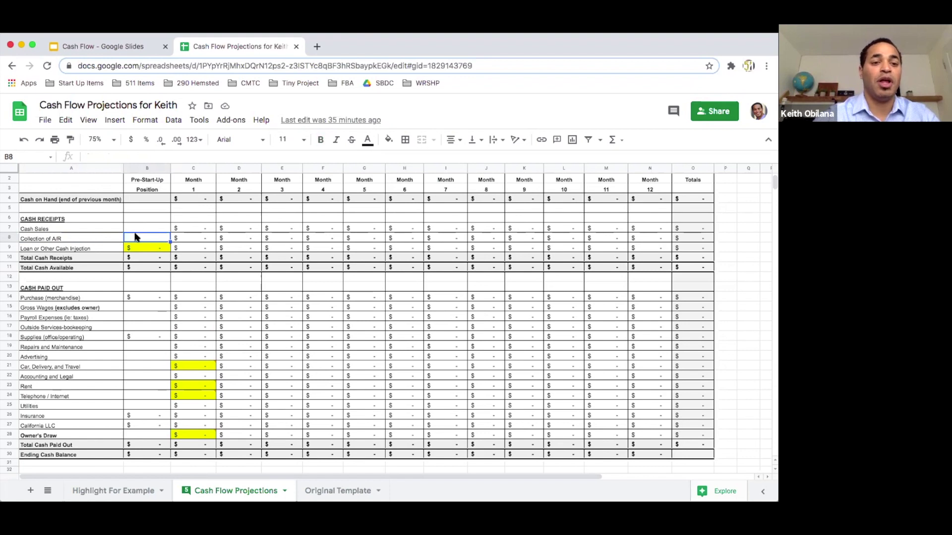
click(203, 238)
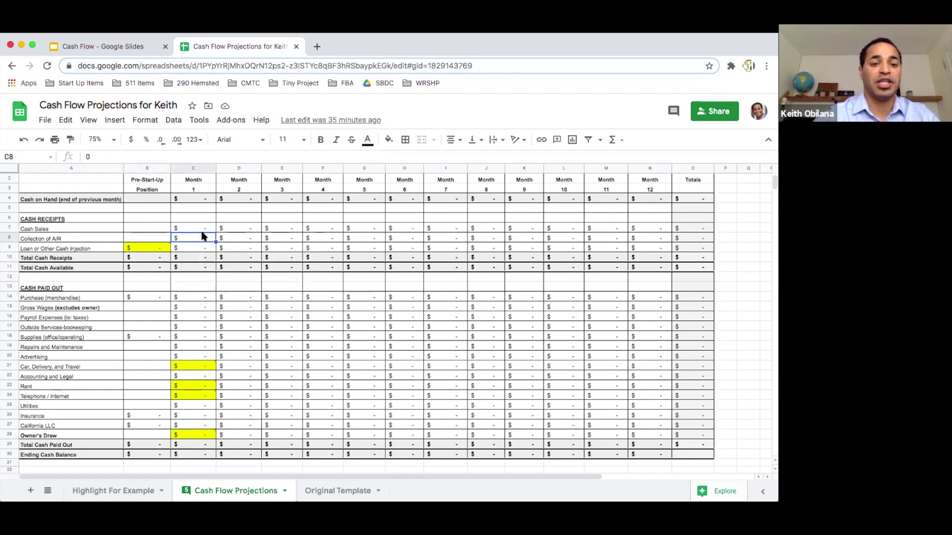
click(11, 238)
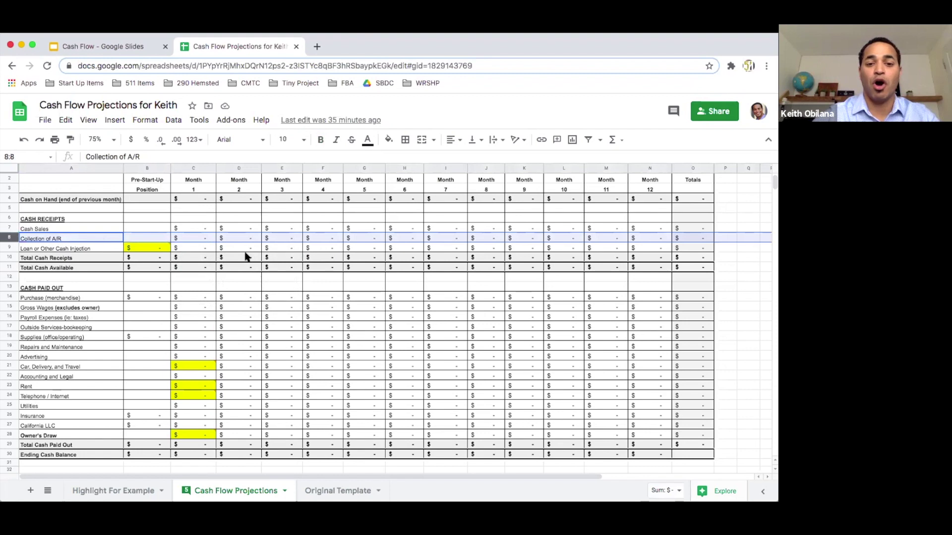
click(130, 239)
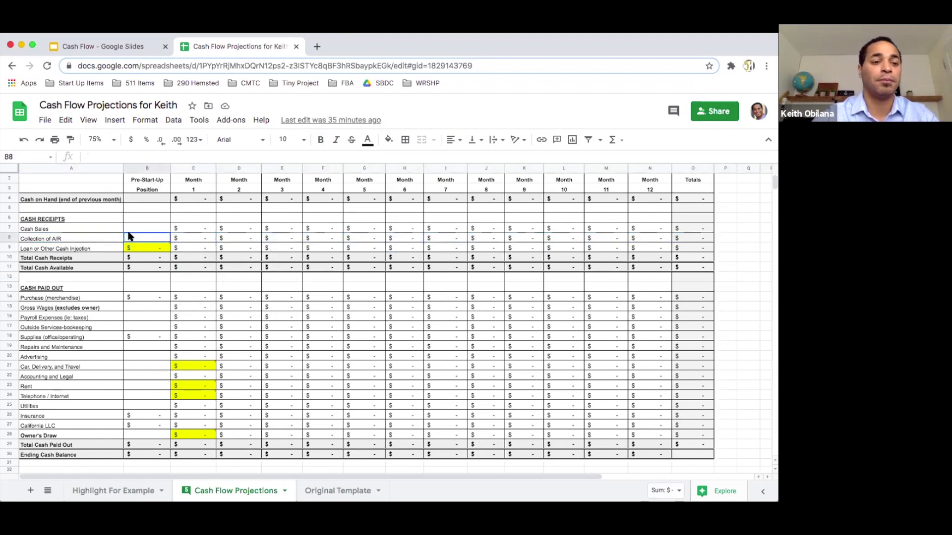
Read the comment on the Pre-Start-Up cell for Loan or Other Cash Injection at 100% zoom.
mouse_move(141, 249)
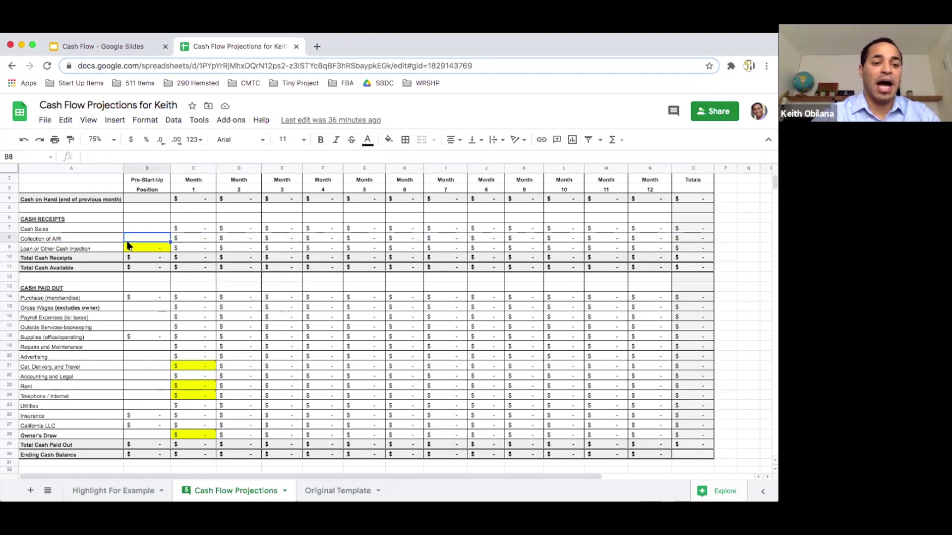
click(146, 249)
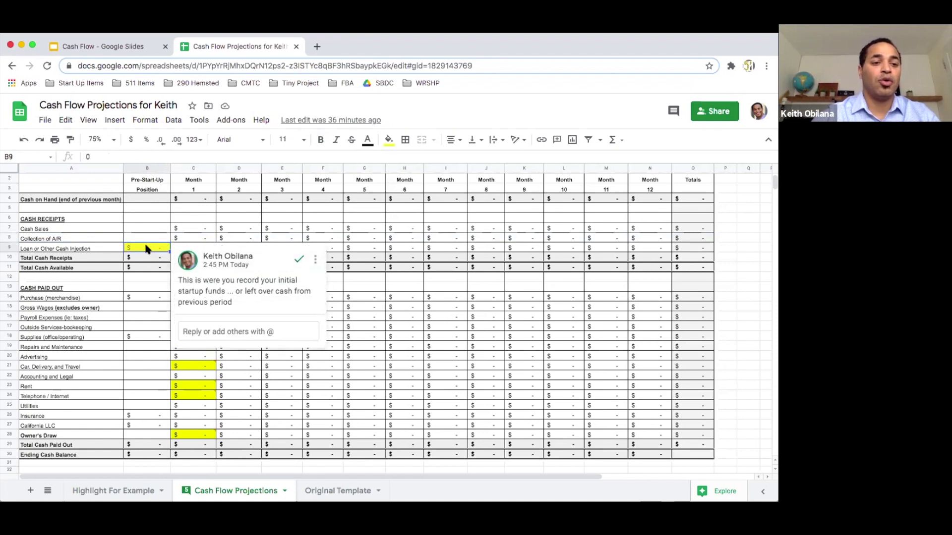
click(113, 141)
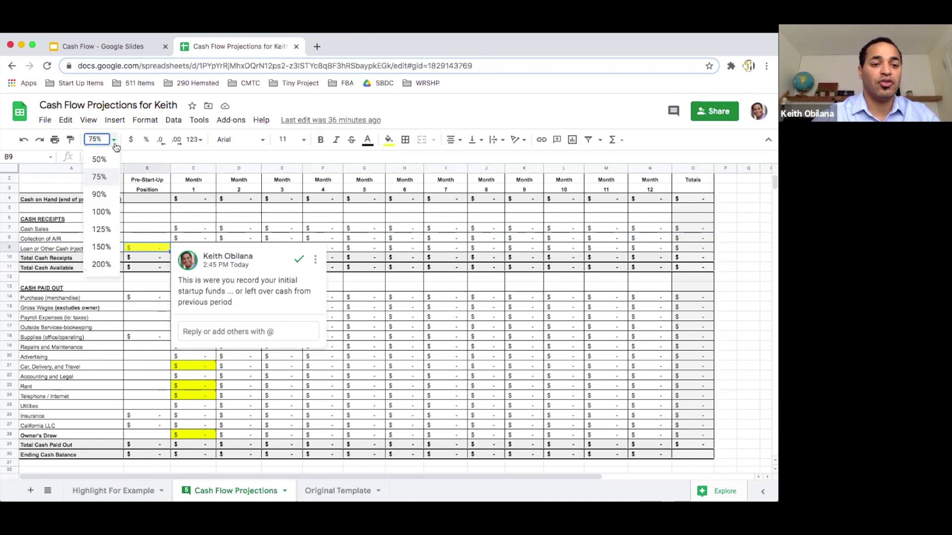
click(102, 212)
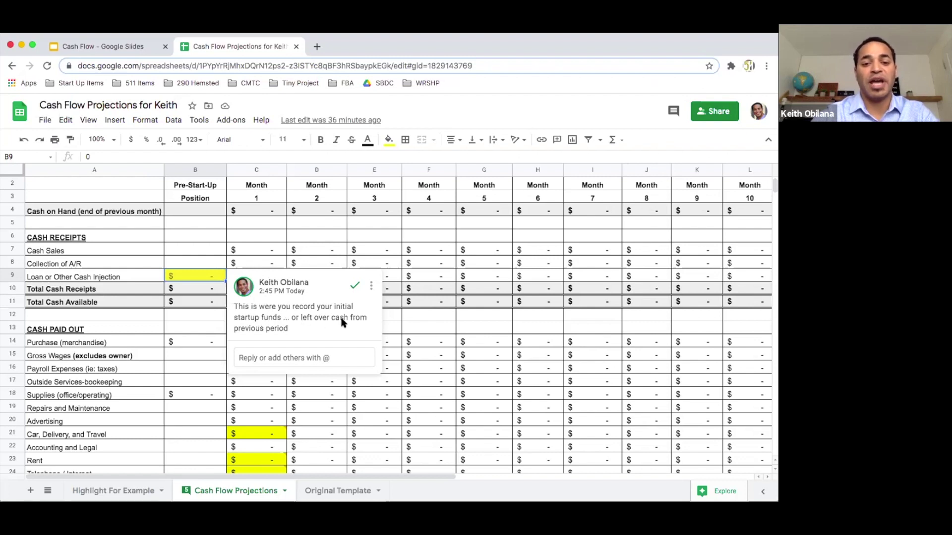
Enter 5000 as the Loan or Other Cash Injection in the Pre-Start-Up Position column.
click(212, 273)
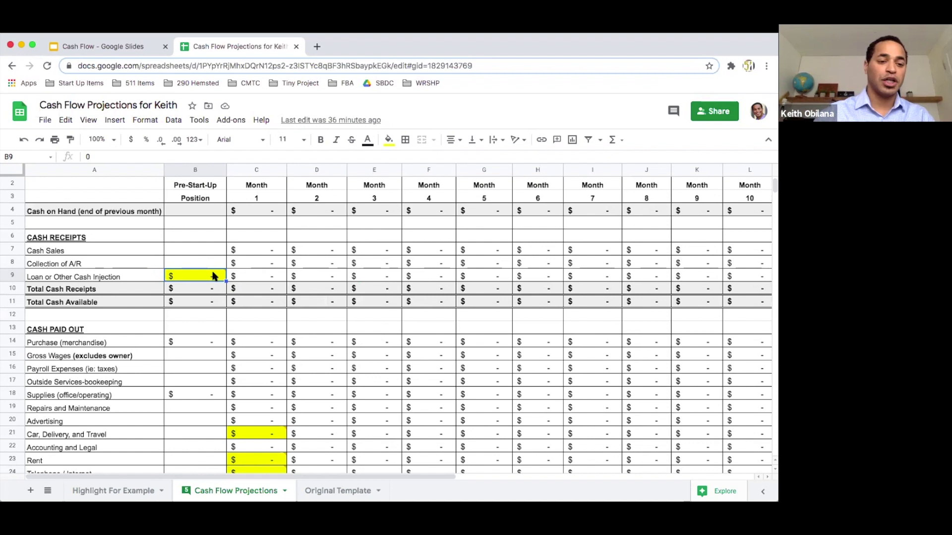
text(5)
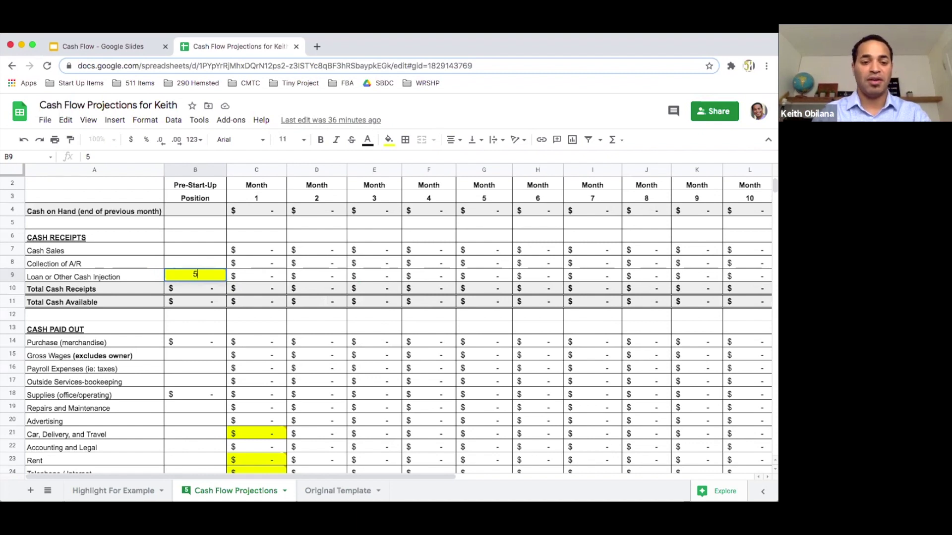
text(000)
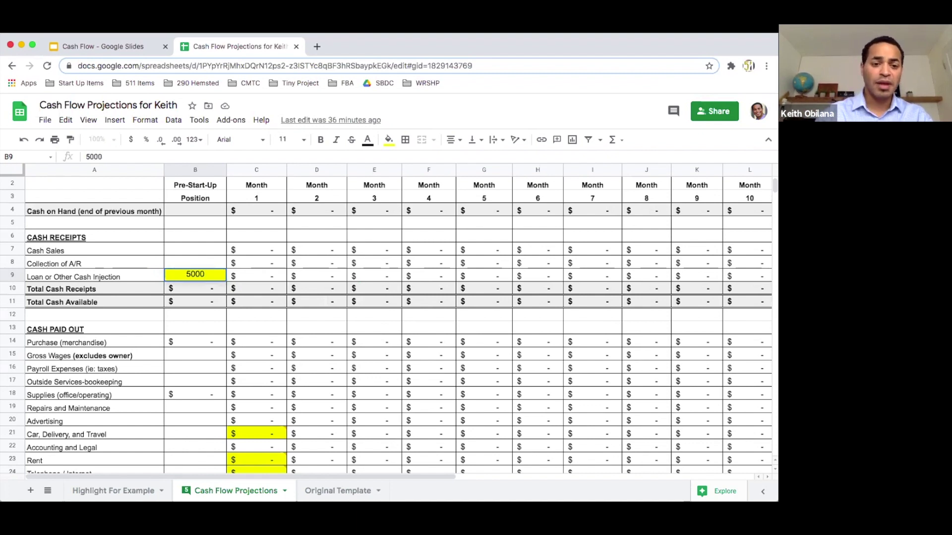
key(Return)
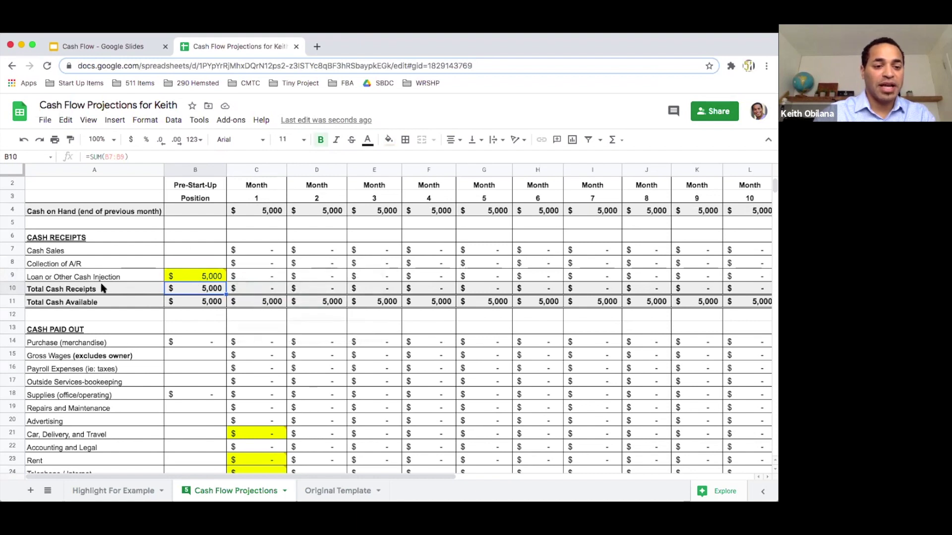
Inspect the Pre-Start-Up Total Cash Receipts formula in B10 and the cells it adds up.
click(95, 289)
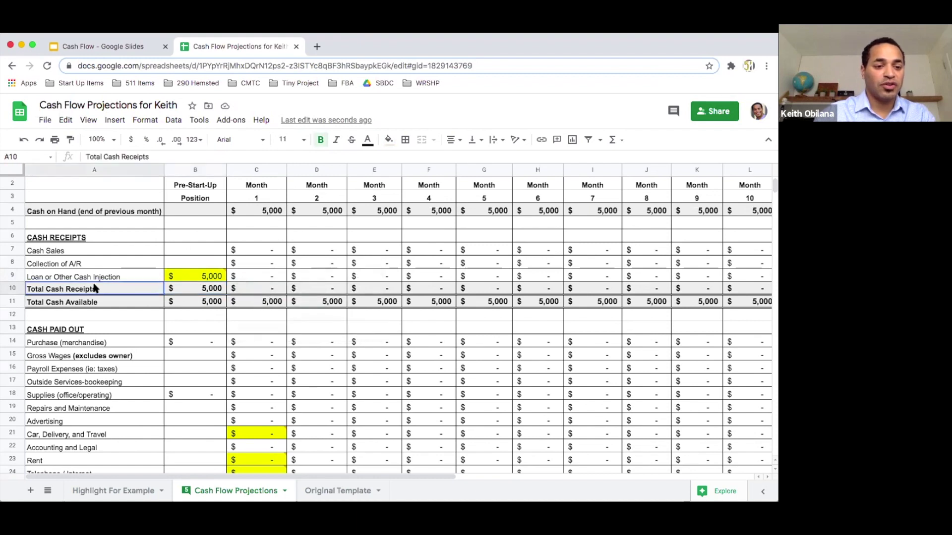
click(188, 294)
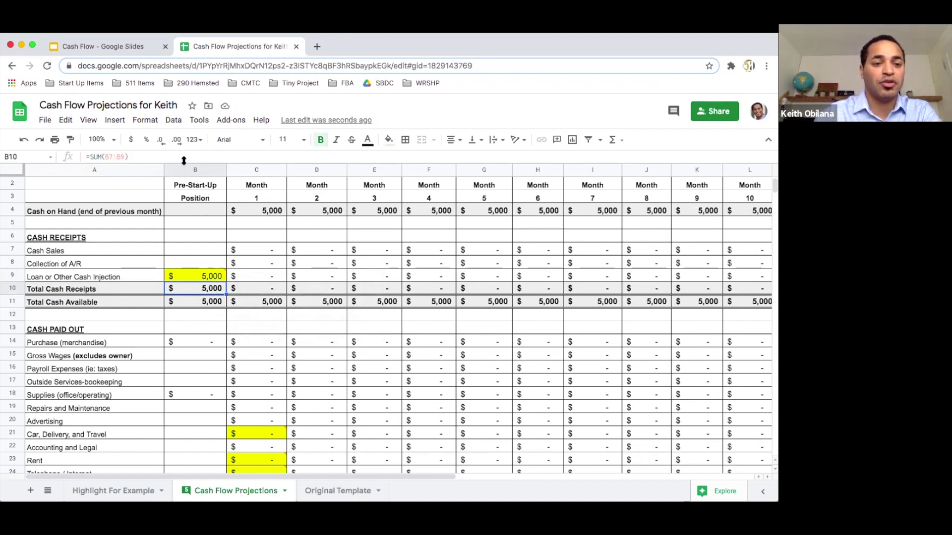
click(105, 157)
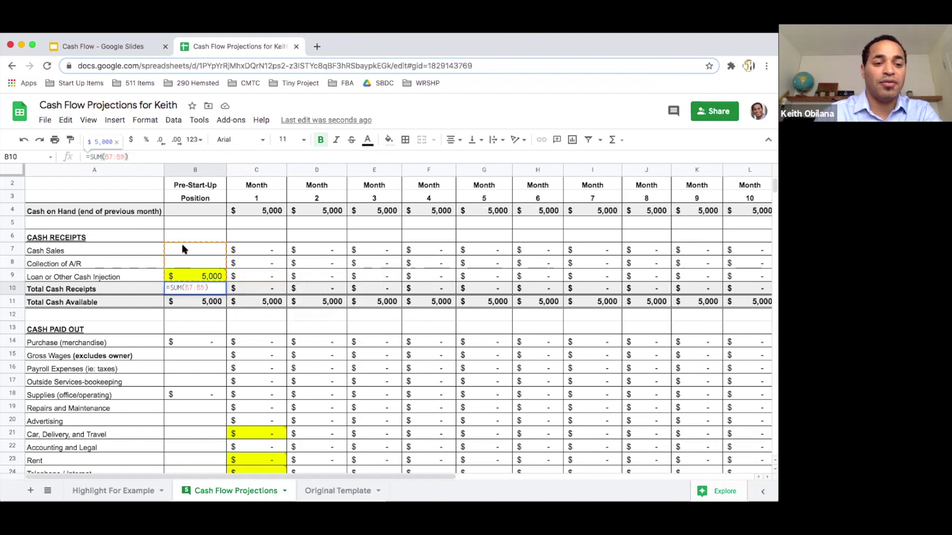
mouse_move(201, 278)
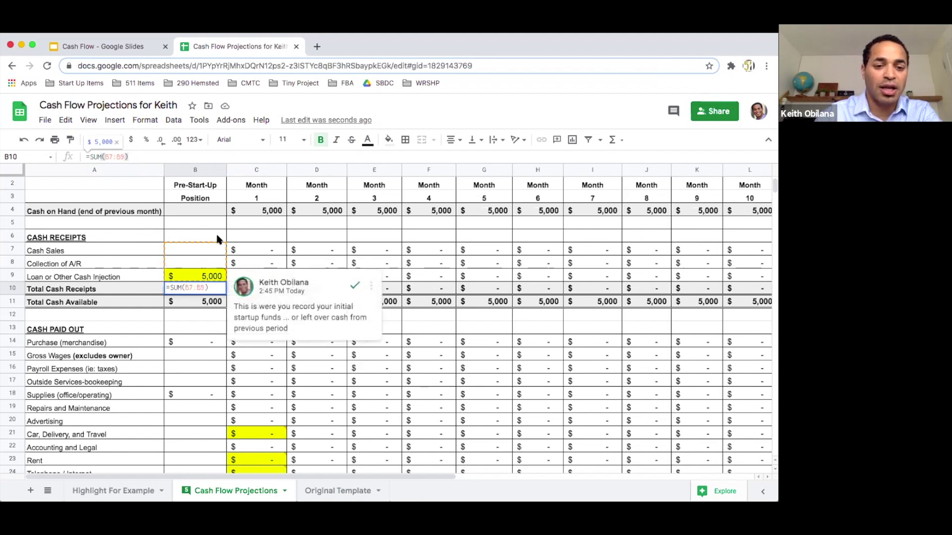
Enlarge the sheet to 150% to review the range used by the B10 sum formula, and return to 100% zoom.
click(90, 120)
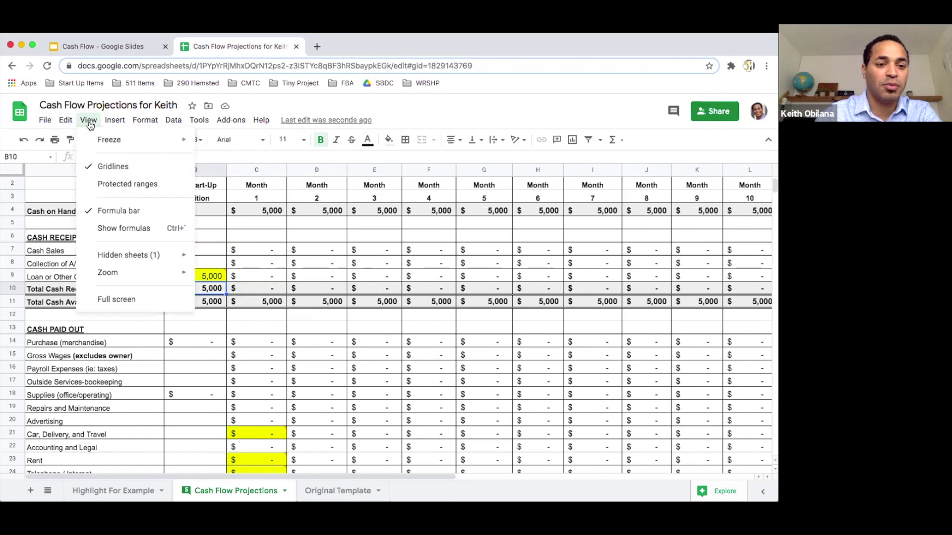
click(91, 121)
click(99, 139)
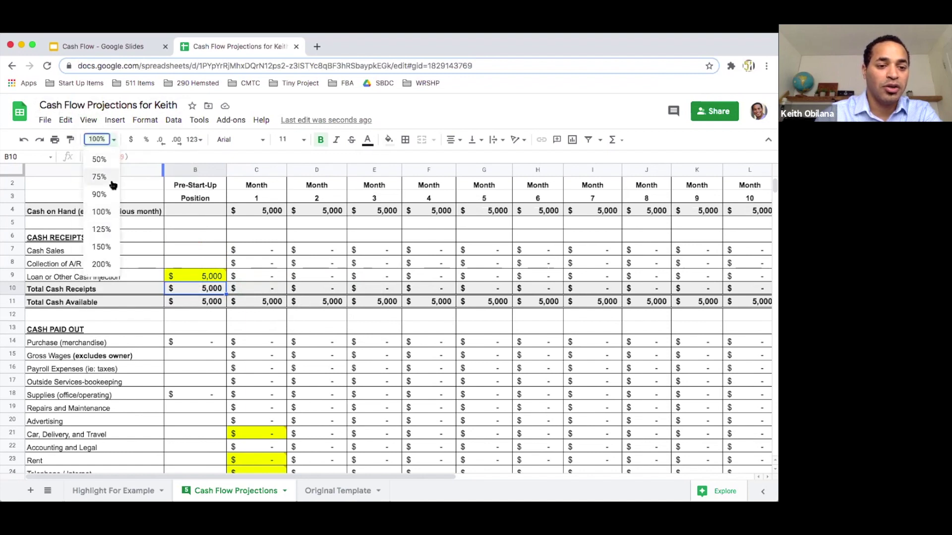
click(110, 246)
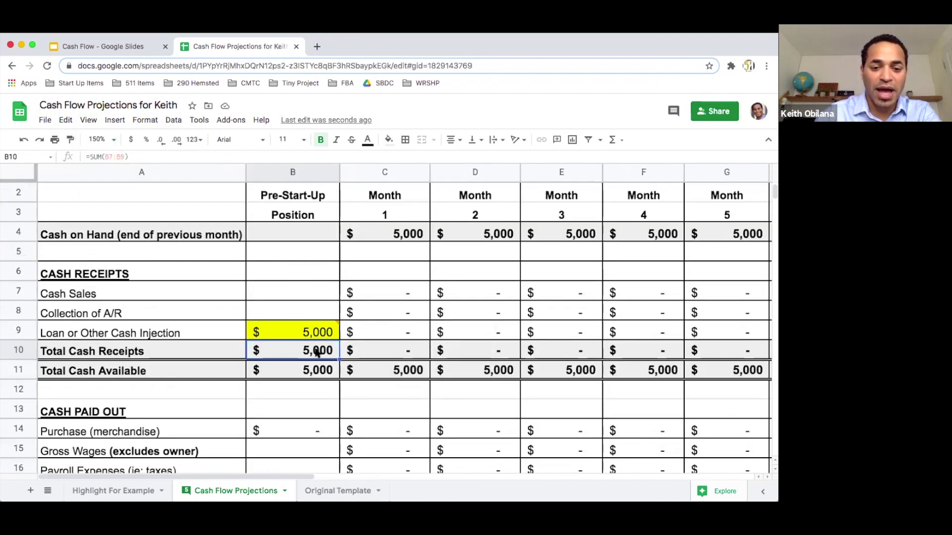
double_click(317, 351)
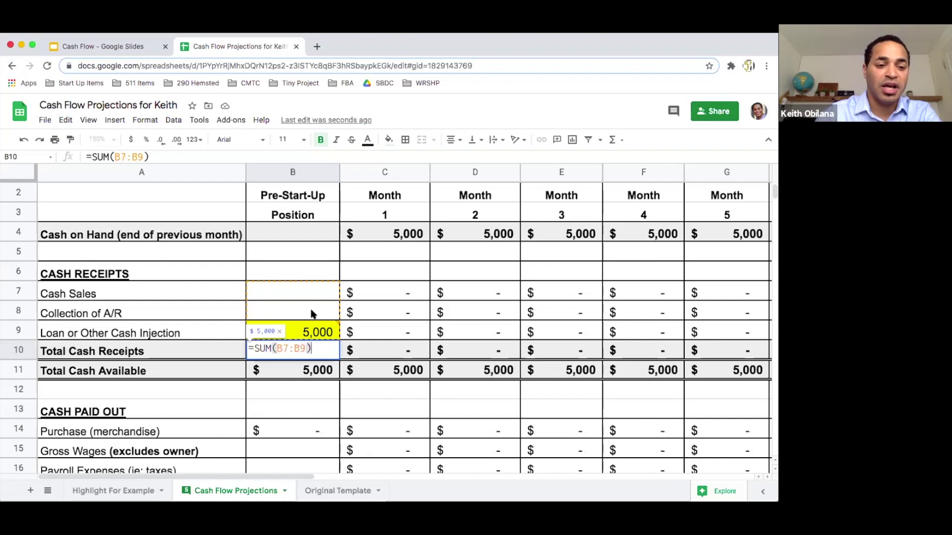
mouse_move(315, 331)
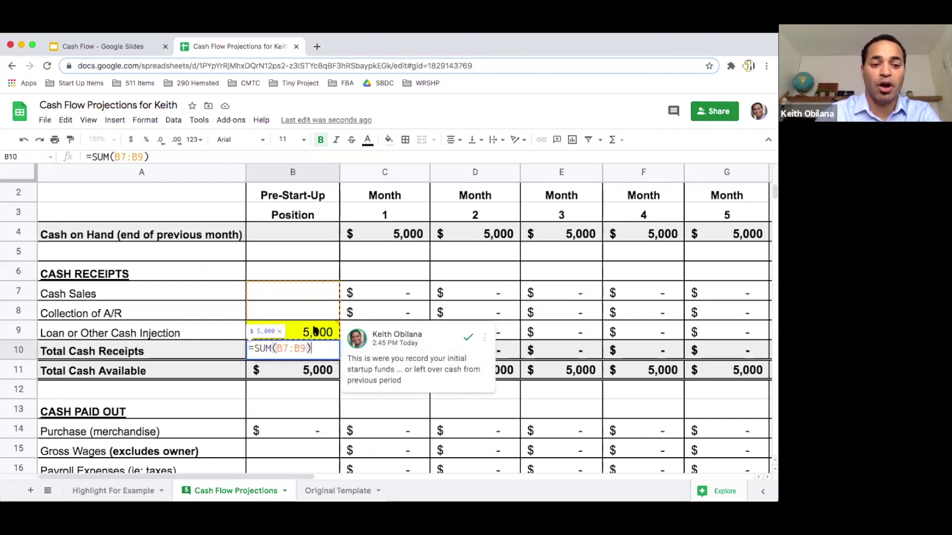
key(Escape)
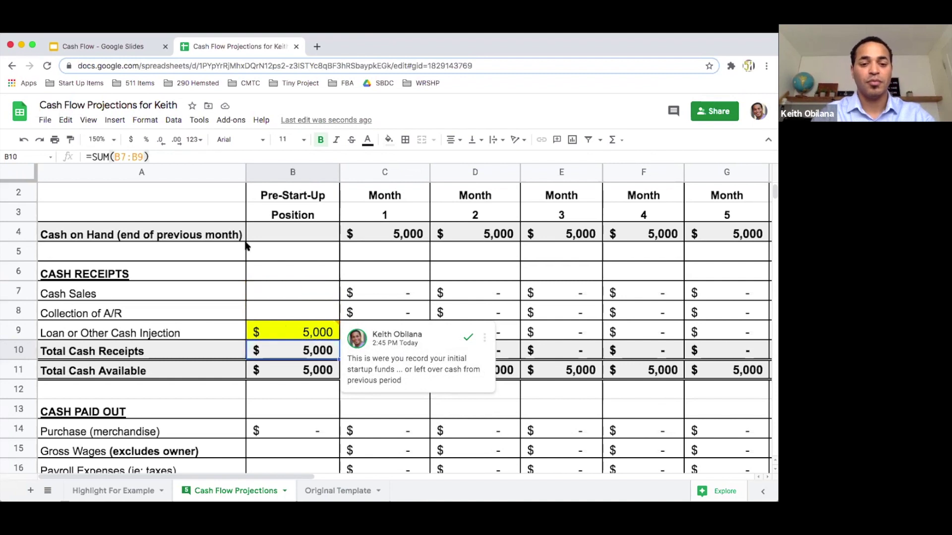
click(112, 140)
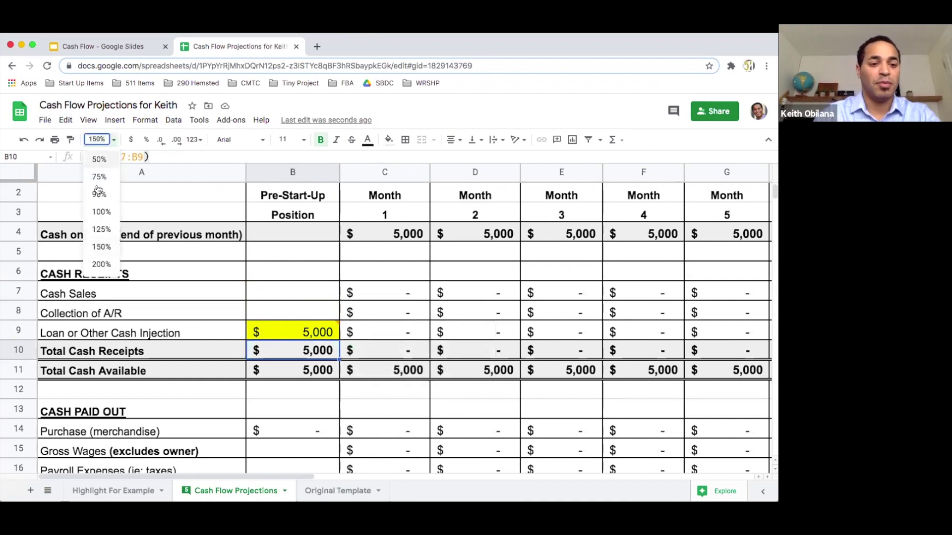
click(101, 212)
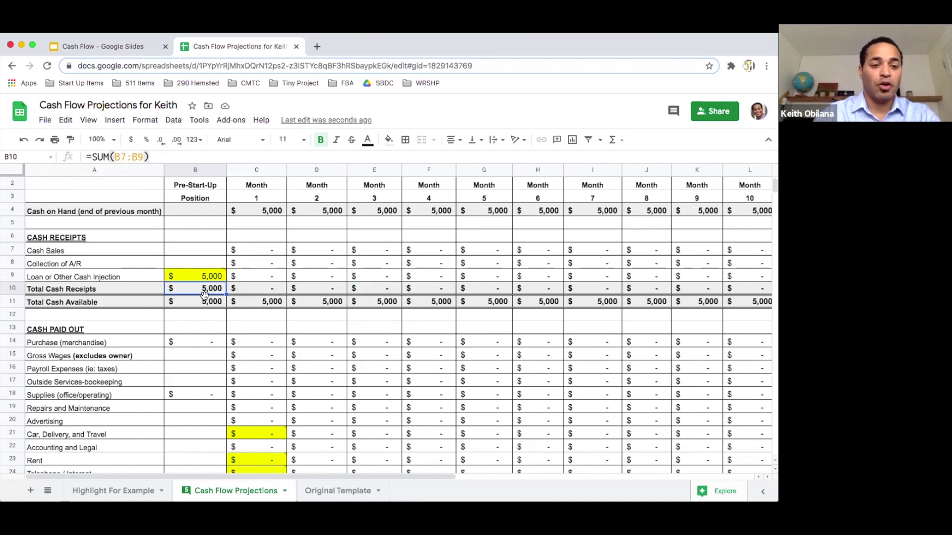
Check the Pre-Start-Up Total Cash Available formula in B11 and view the Cash Paid Out section down to Ending Cash Balance.
click(210, 306)
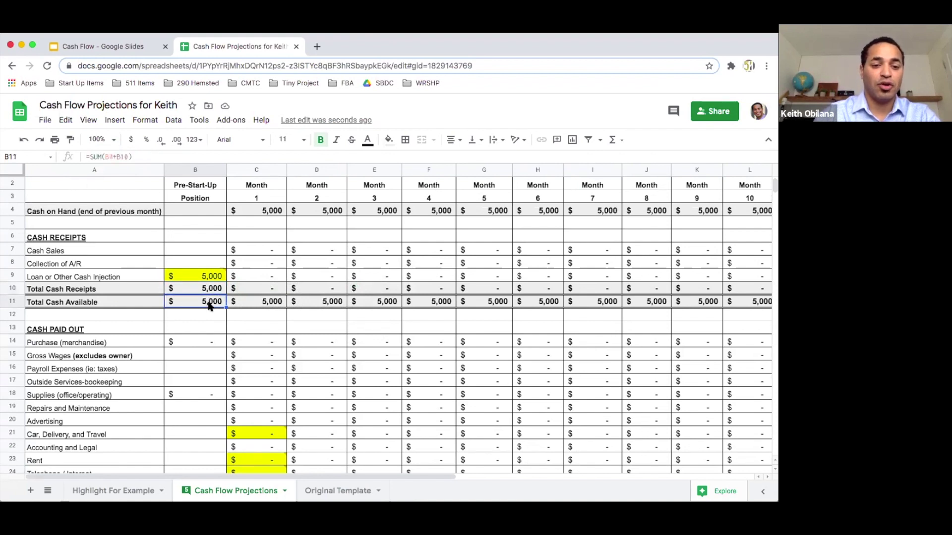
scroll(208, 318, down, 3)
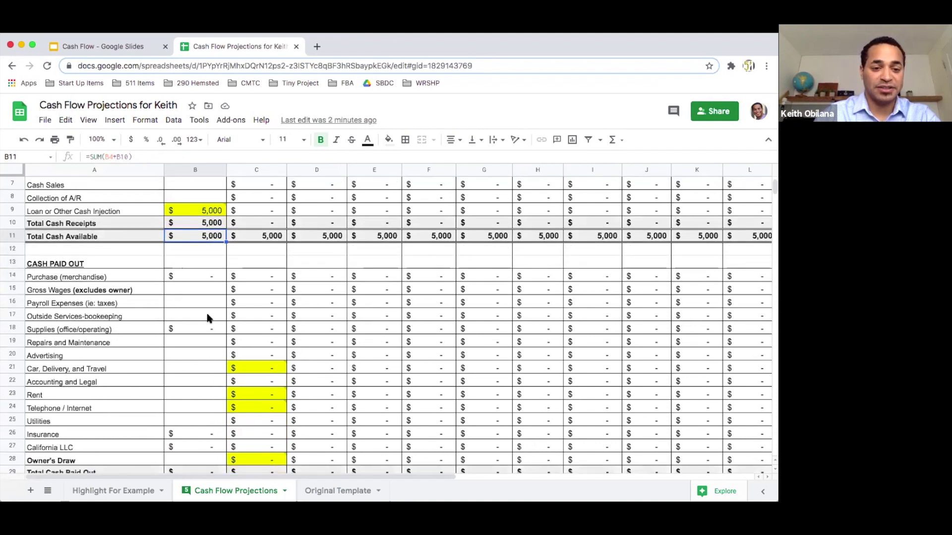
scroll(207, 317, down, 2)
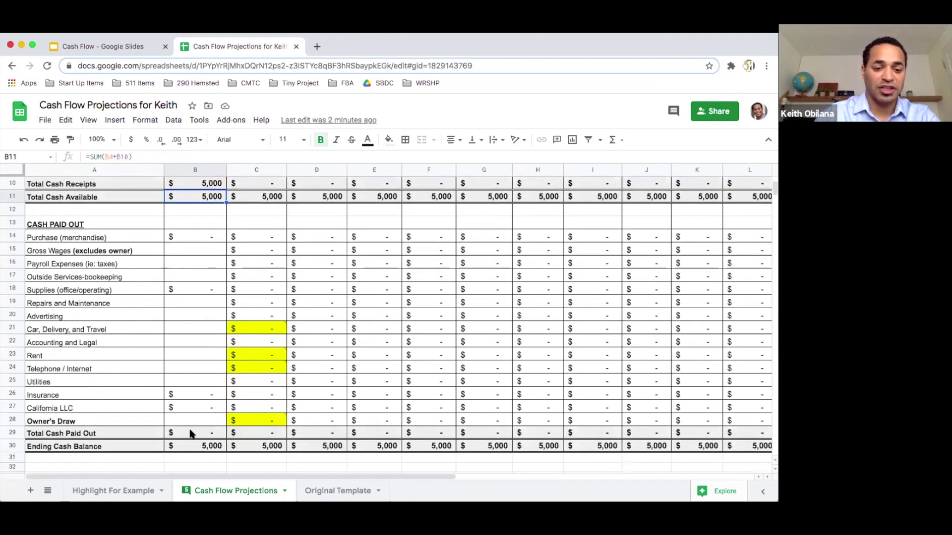
Enter Pre-Start-Up payments of 2000 for Purchase (merchandise) and 500 for Supplies (office/operating).
click(195, 238)
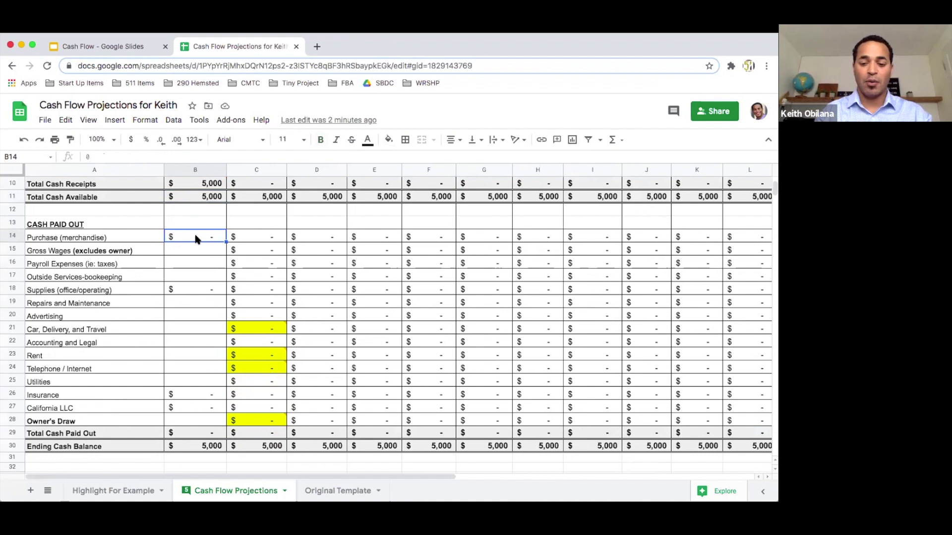
text(2000)
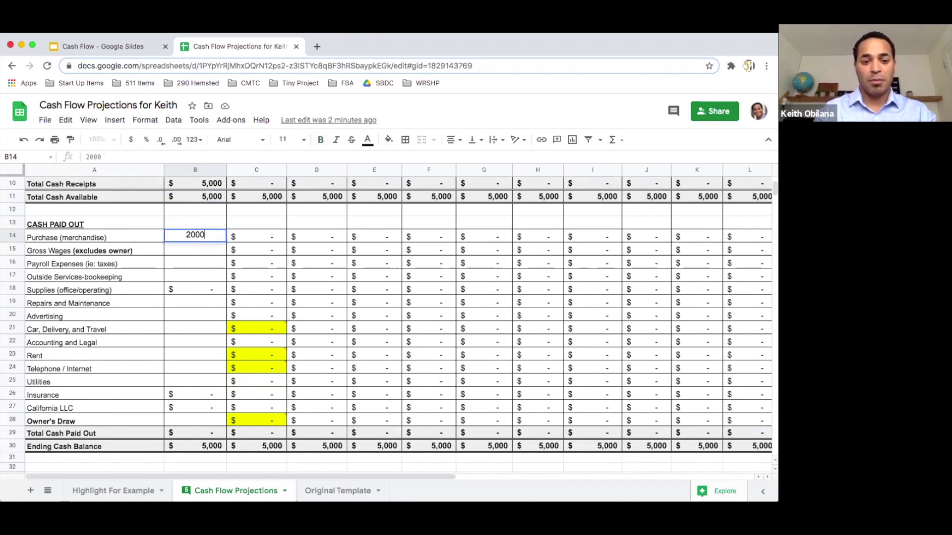
key(Return)
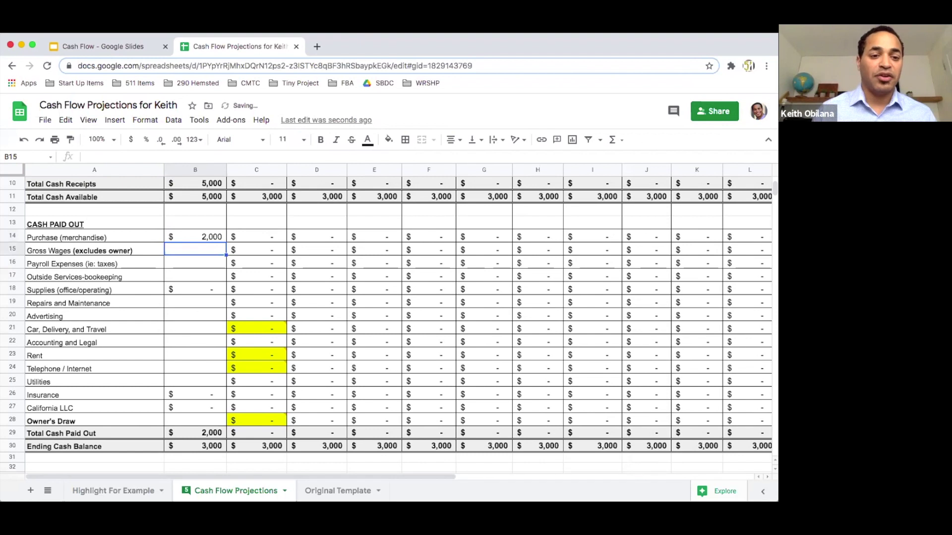
click(201, 289)
text(500)
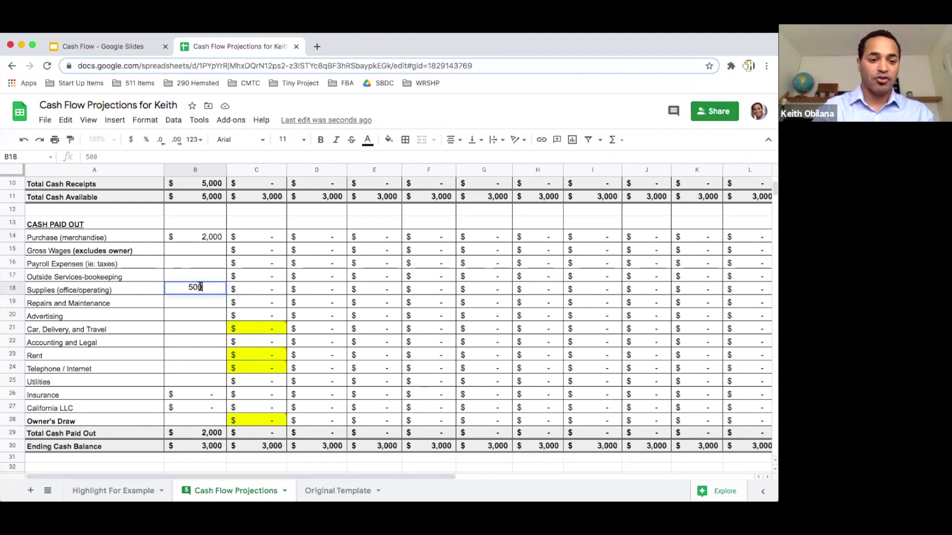
key(Return)
Enter a Pre-Start-Up Insurance payment of 100 in B26.
click(196, 396)
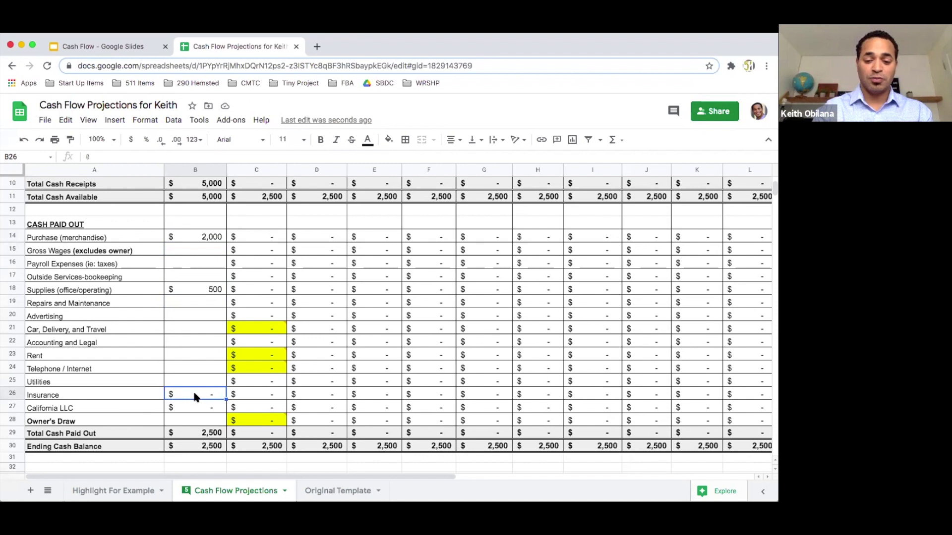
text(100)
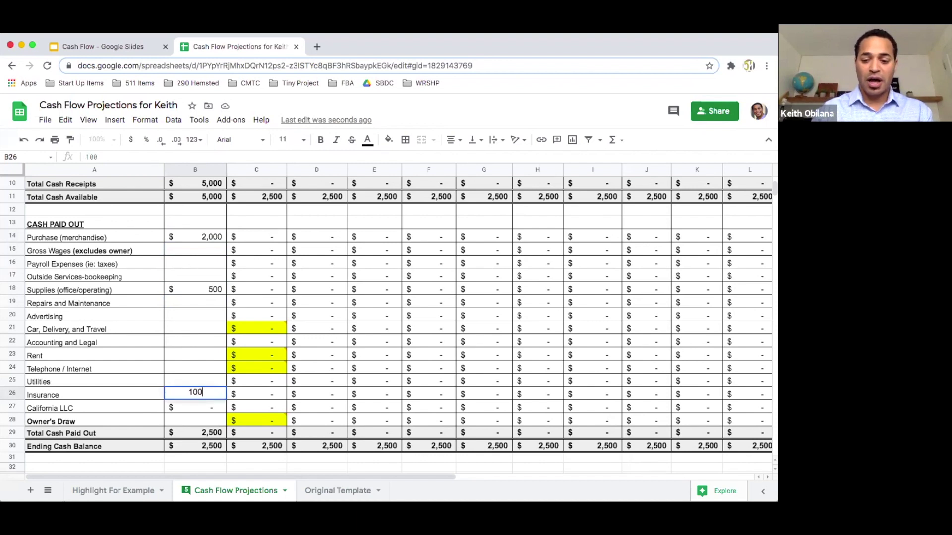
key(Return)
Set the Pre-Start-Up Insurance payment in B26 to 600.
click(213, 393)
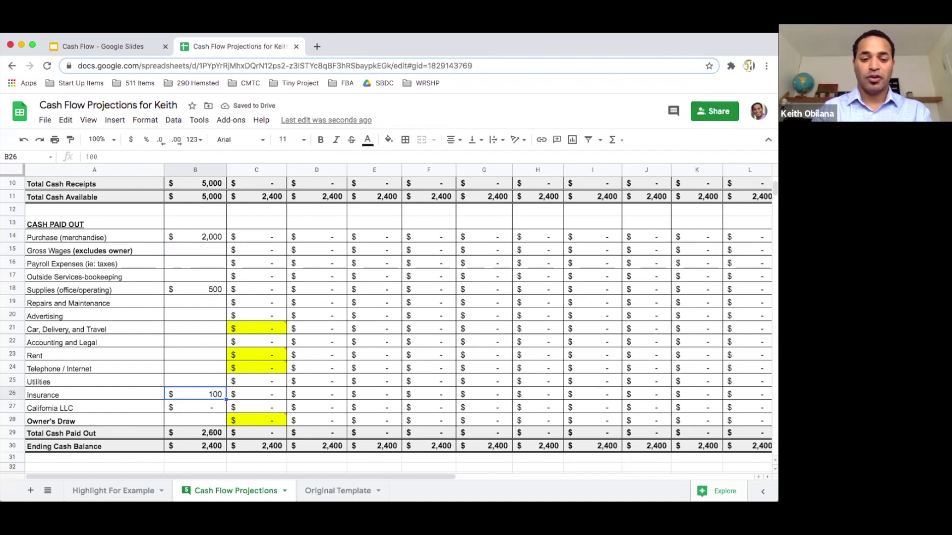
text(600)
key(Return)
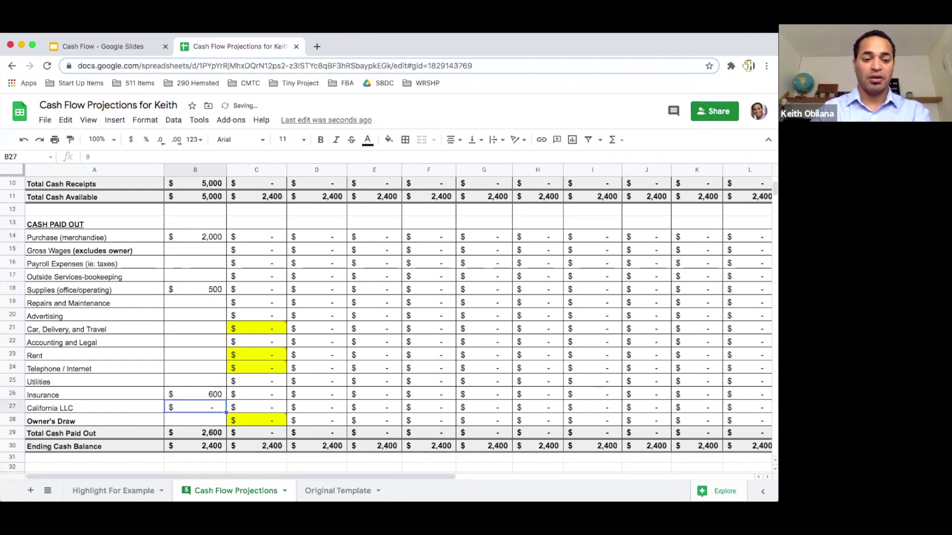
click(210, 395)
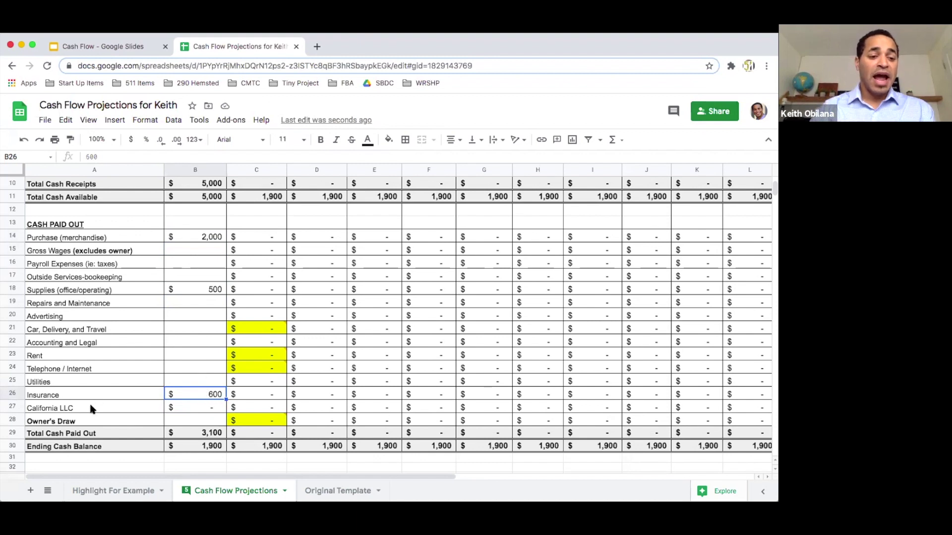
Enter a Pre-Start-Up California LLC payment of 800 in B27.
click(107, 409)
click(185, 412)
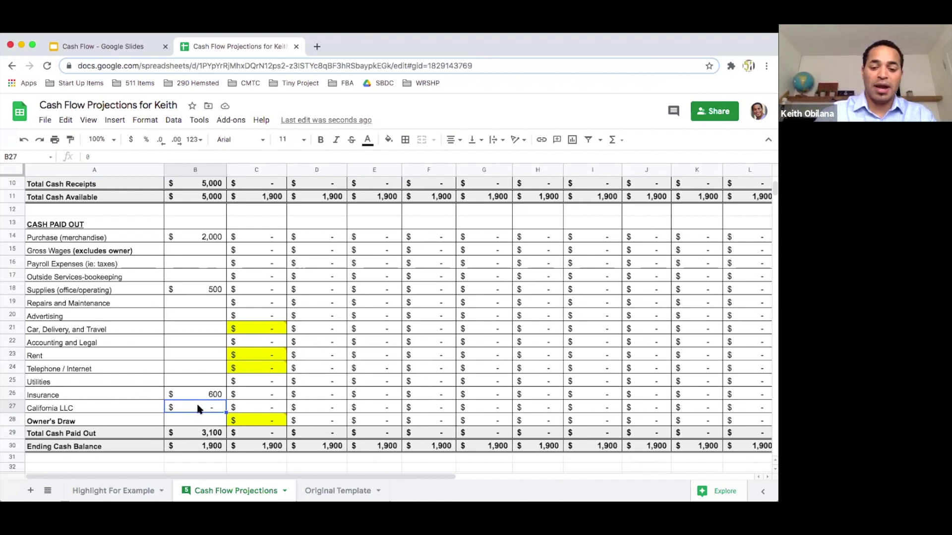
text(800)
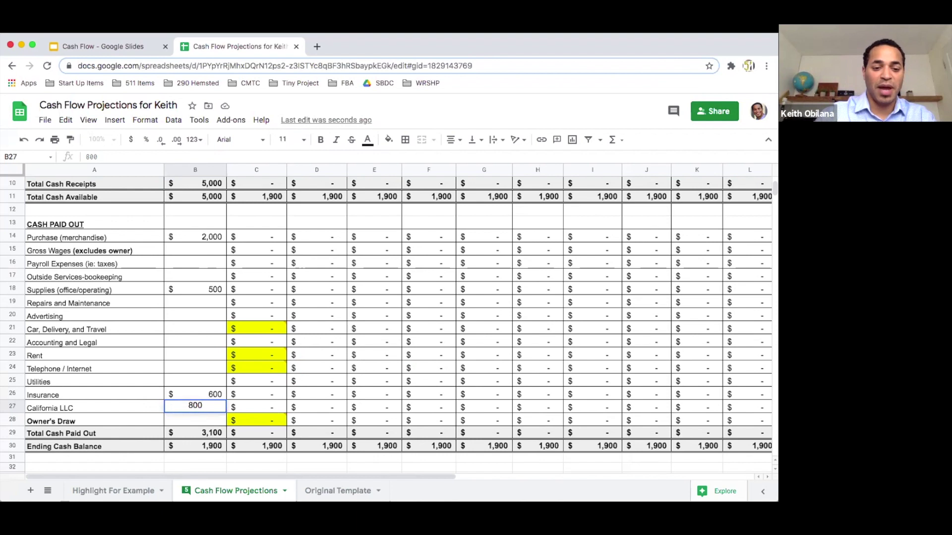
key(Return)
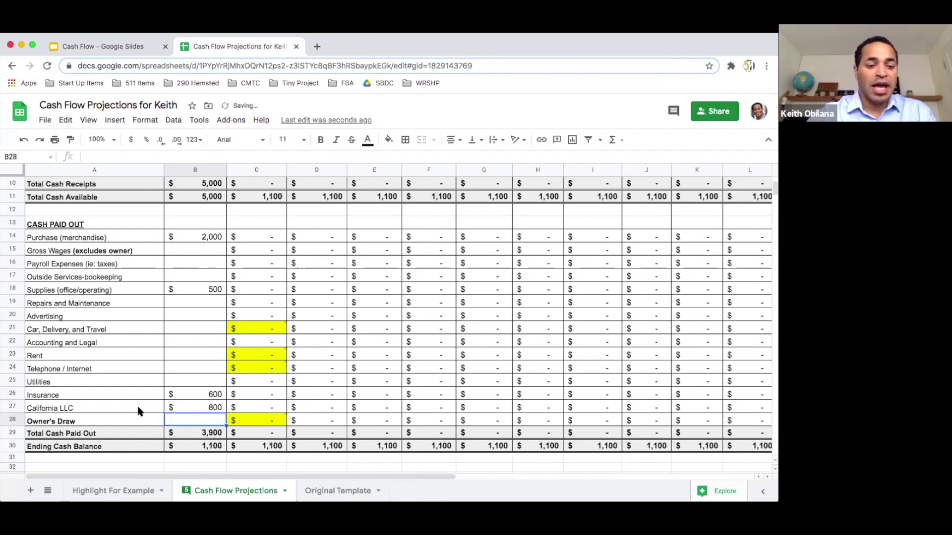
Check the Pre-Start-Up Total Cash Paid Out formula in B29 and the Ending Cash Balance formula in B30.
click(57, 435)
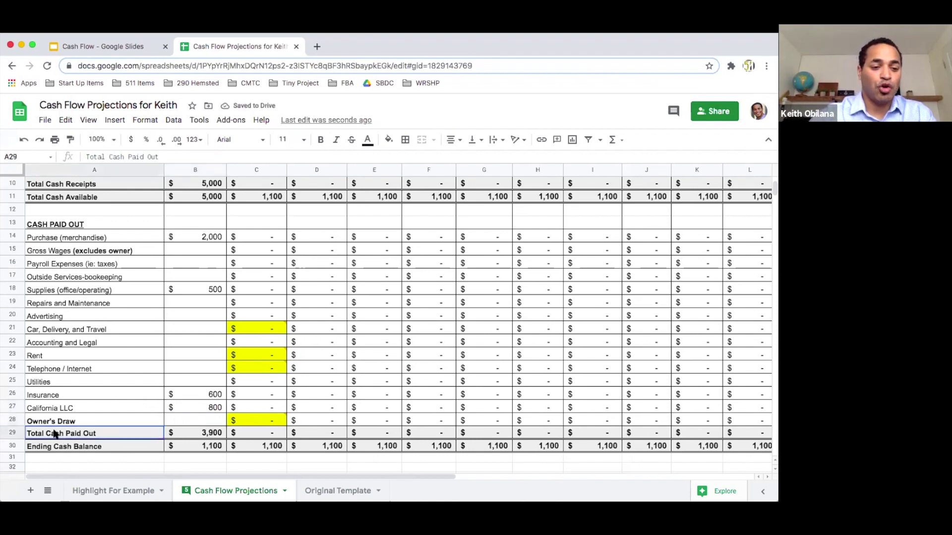
click(184, 436)
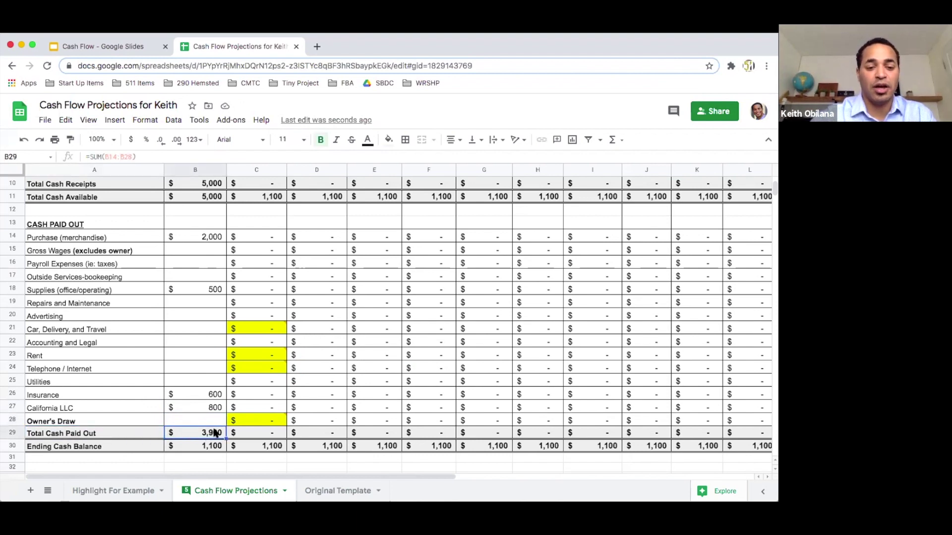
click(213, 446)
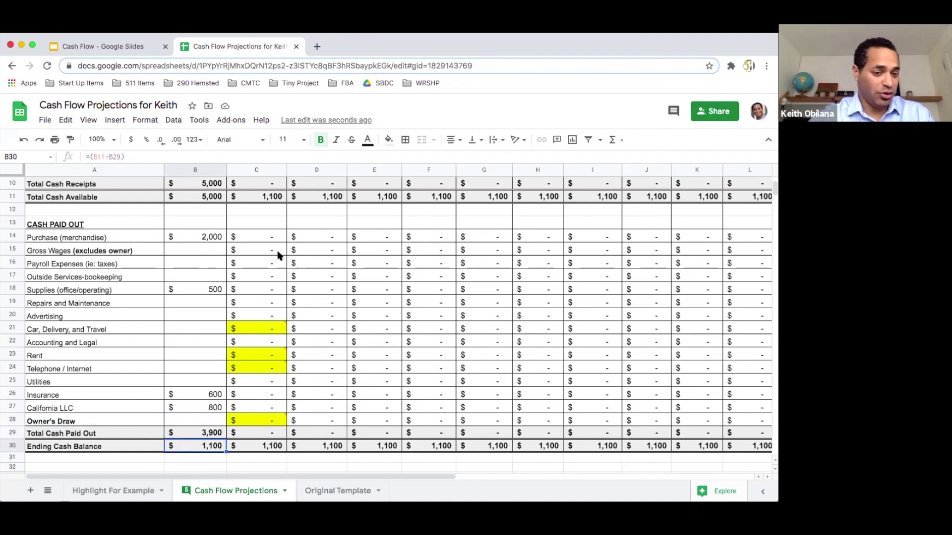
Trace the Month 1 Cash on Hand formula in C4 back to the Pre-Start-Up Ending Cash Balance in B30.
scroll(279, 255, up, 1)
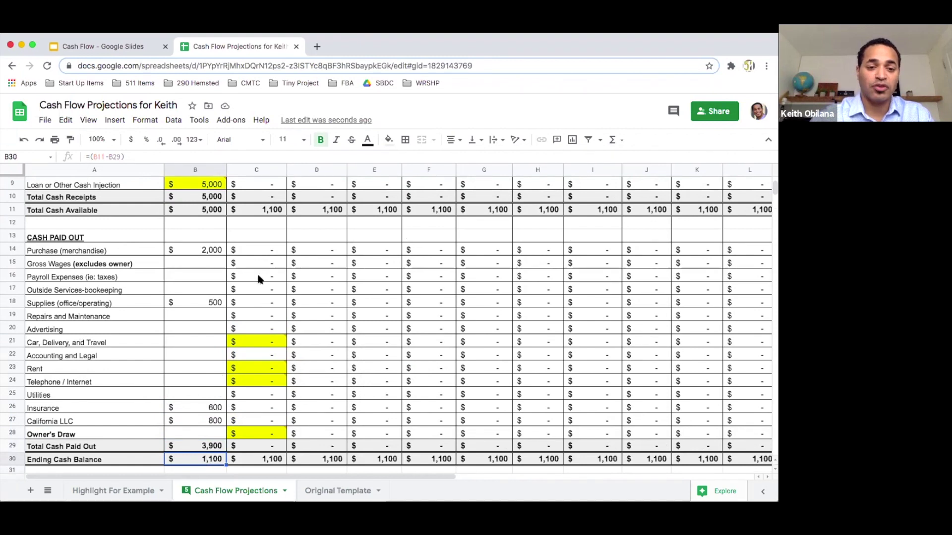
scroll(258, 279, up, 4)
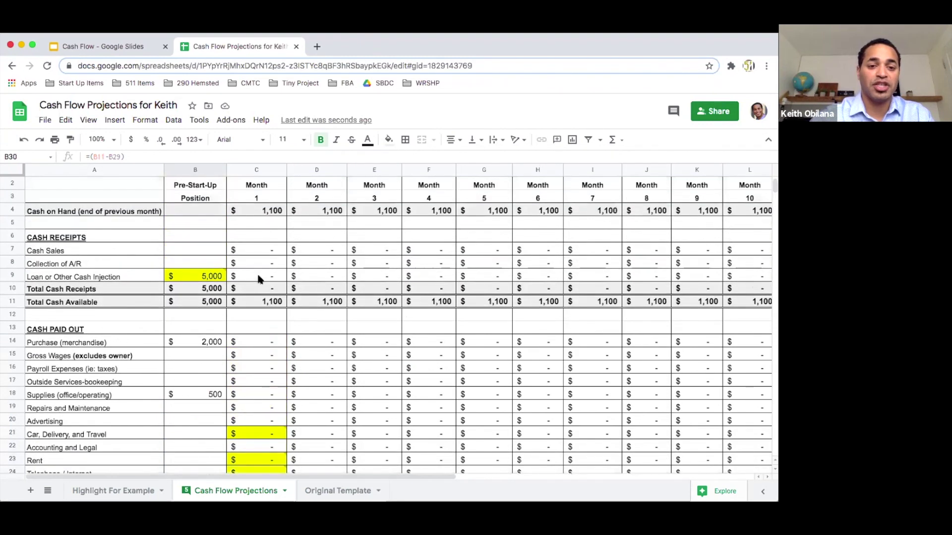
scroll(258, 278, up, 2)
click(258, 237)
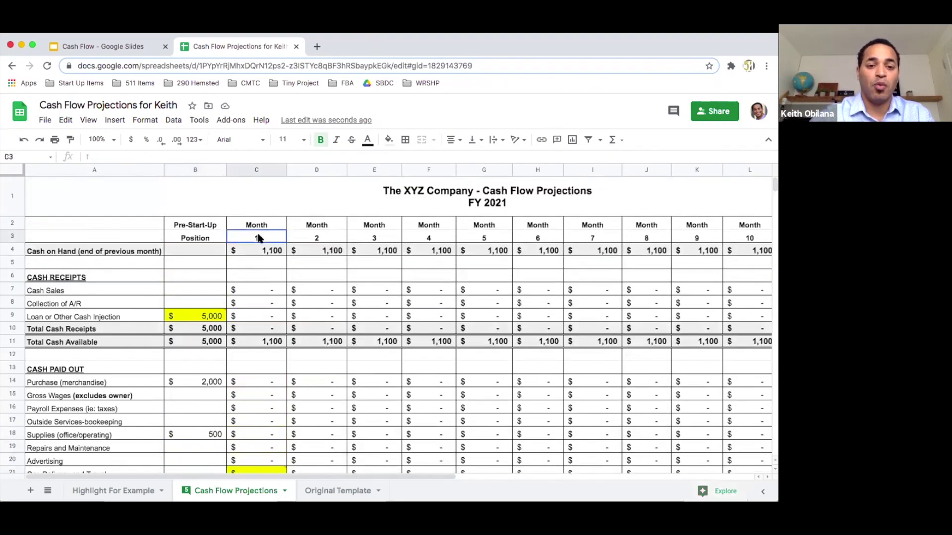
click(263, 253)
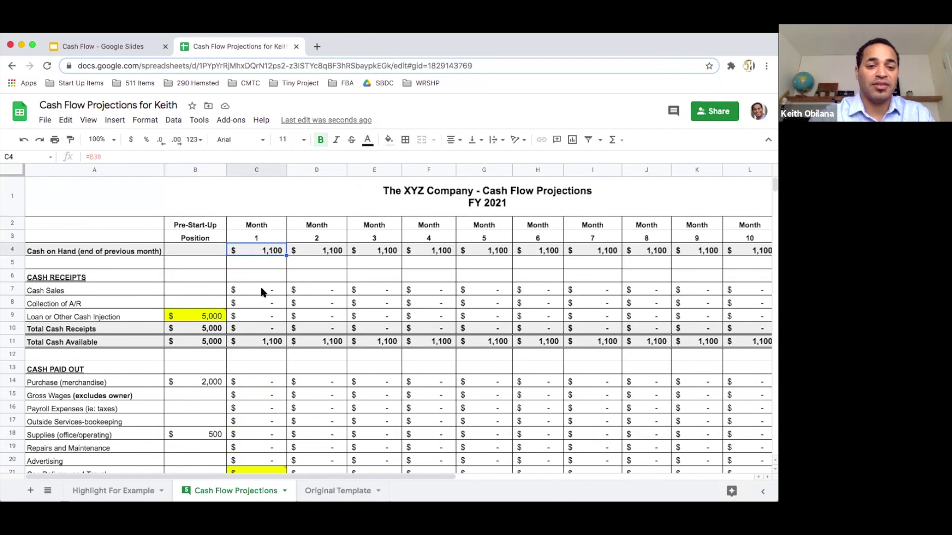
scroll(258, 282, down, 4)
scroll(238, 337, down, 1)
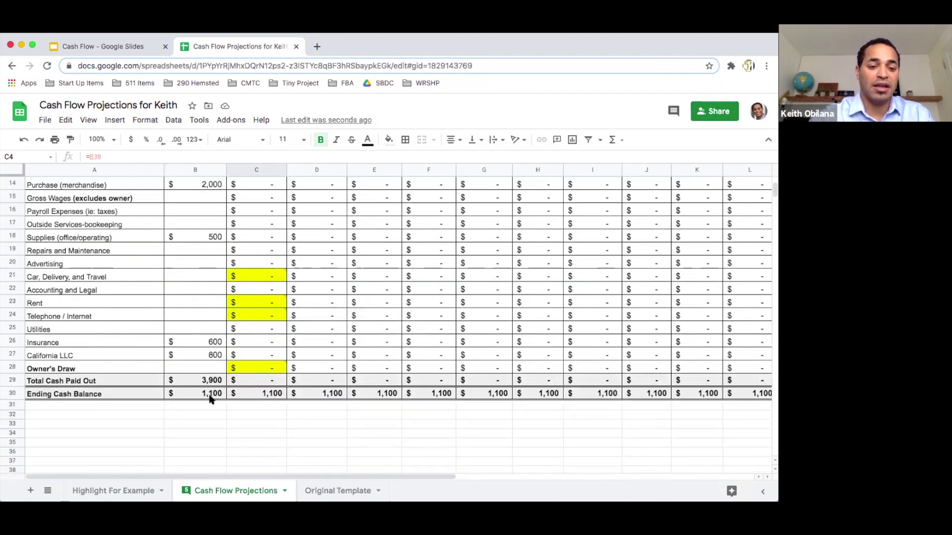
click(210, 396)
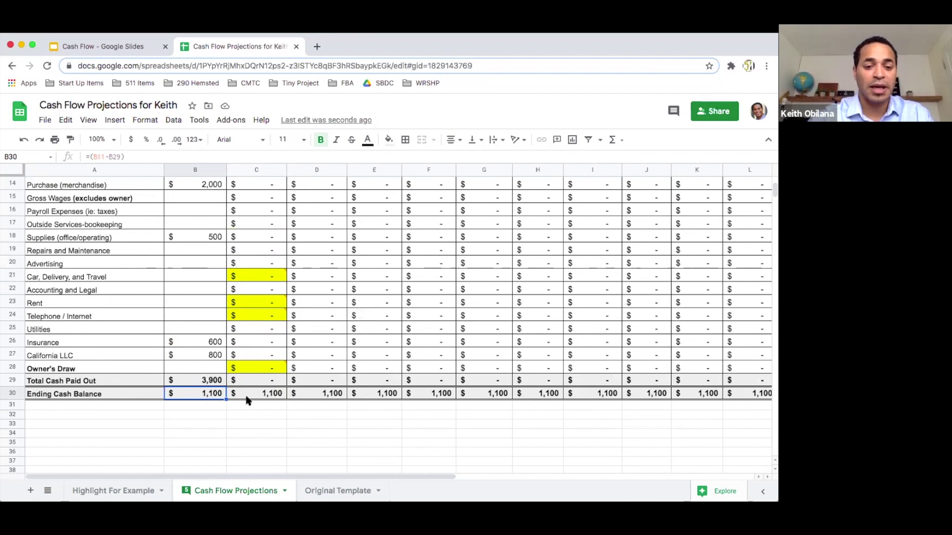
Enter Month 1 Cash Sales of 4000 in C7.
scroll(264, 292, up, 5)
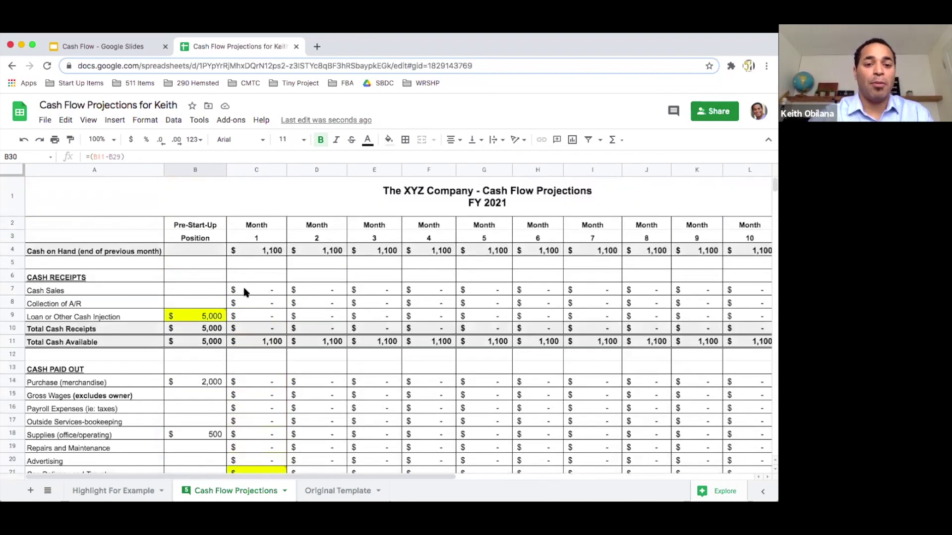
click(246, 291)
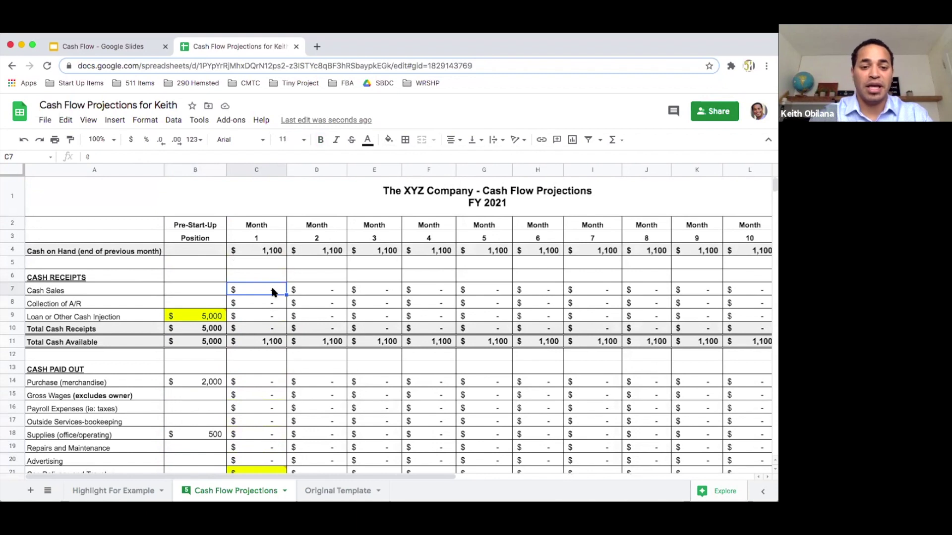
text(4000)
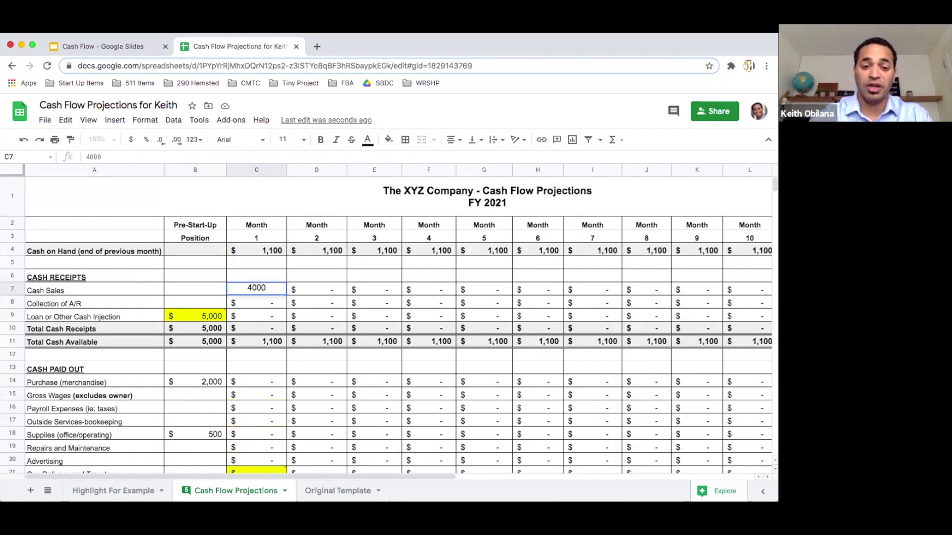
key(Return)
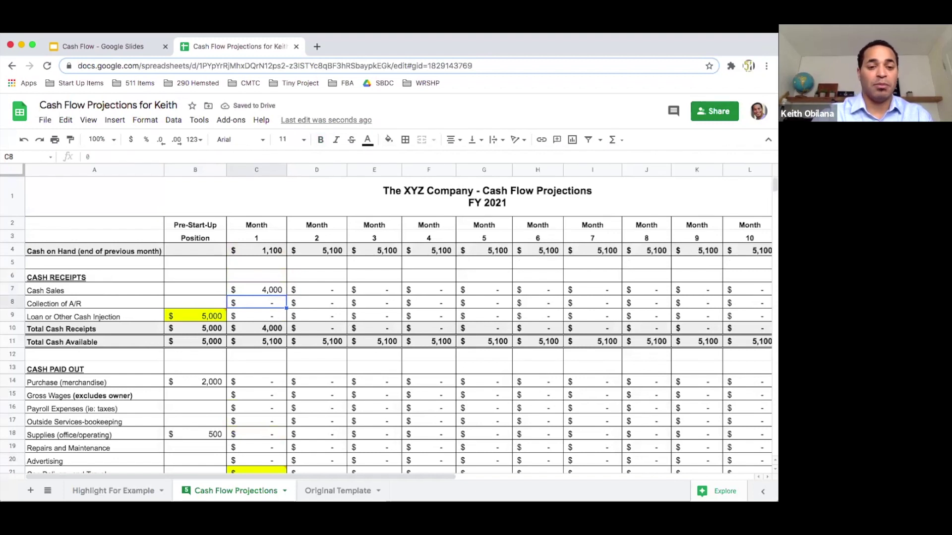
Review how Month 1 Total Cash Available in C11 adds Cash on Hand in C4 and Total Cash Receipts in C10.
click(267, 316)
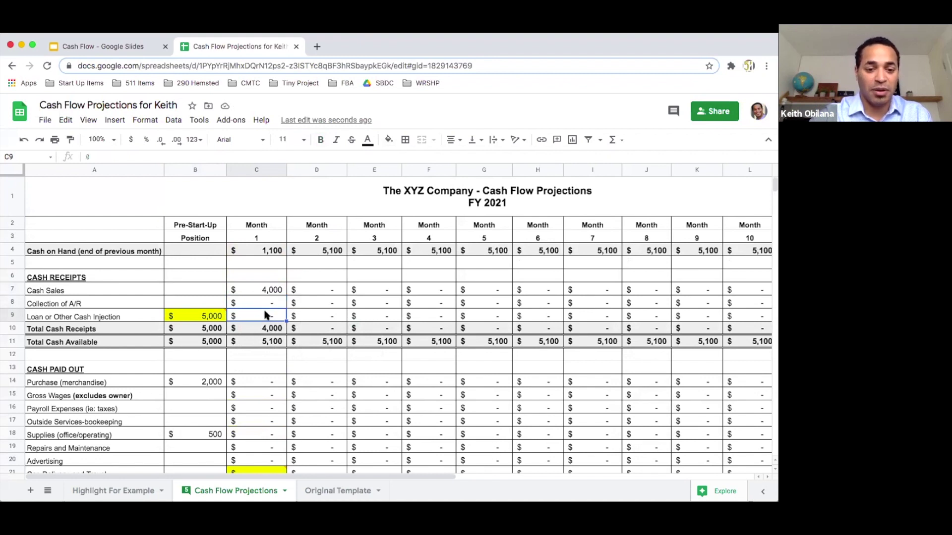
click(273, 328)
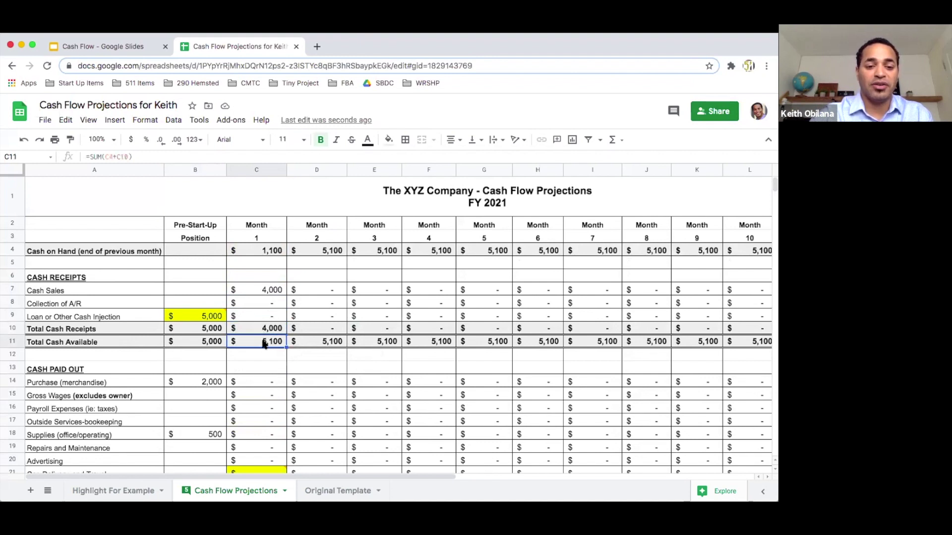
click(272, 328)
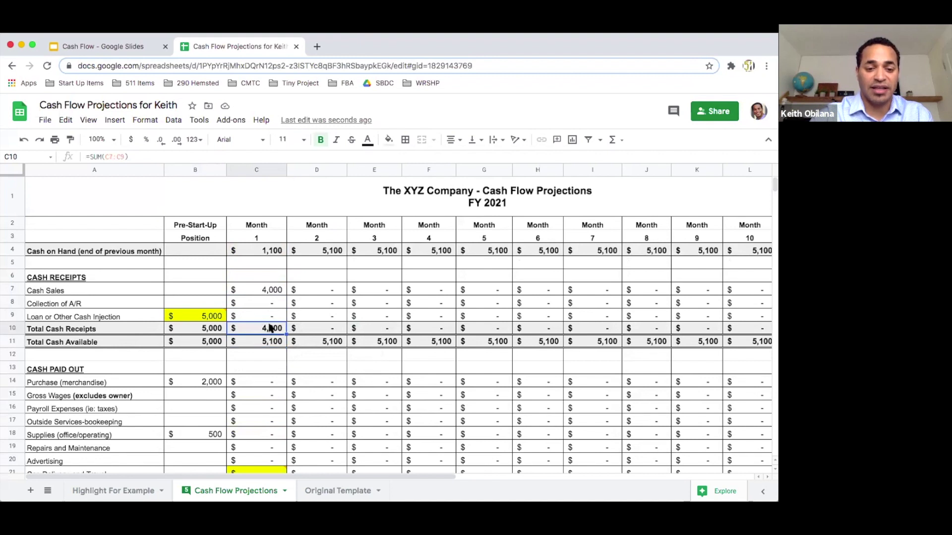
click(271, 253)
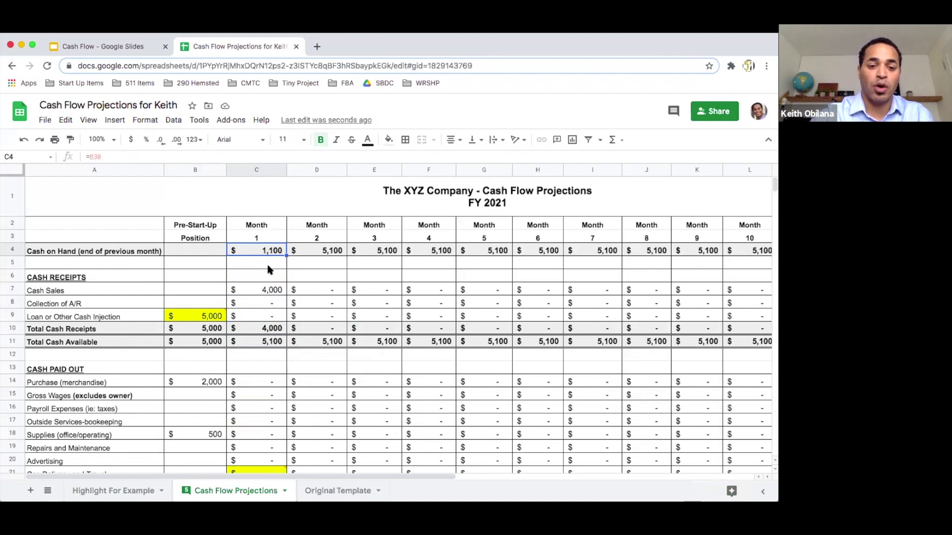
click(268, 328)
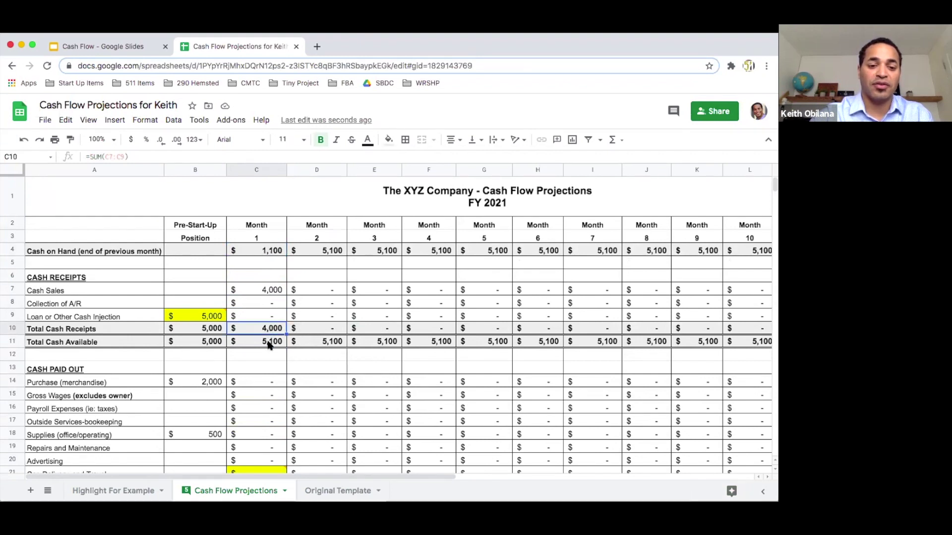
click(268, 344)
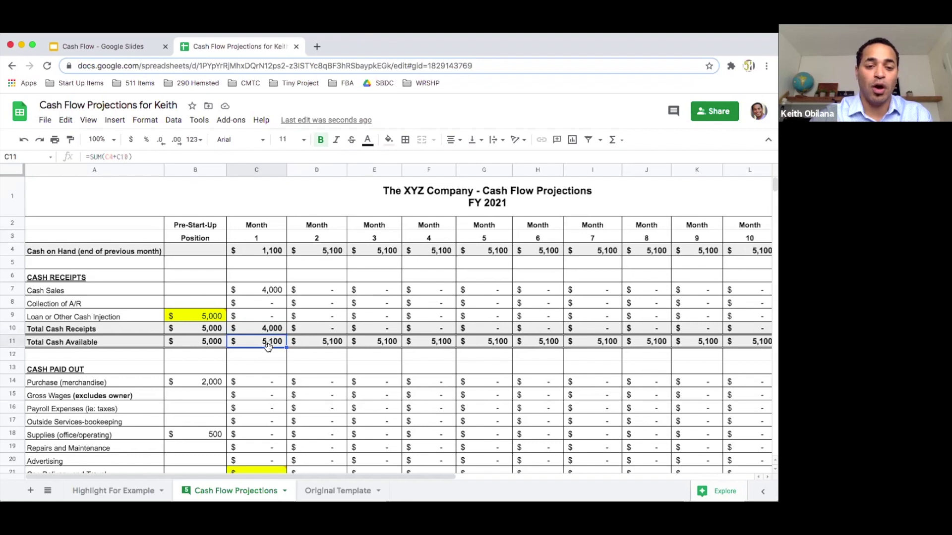
Enter a Month 1 Purchase (merchandise) payment of 2000 in C14.
scroll(270, 360, down, 1)
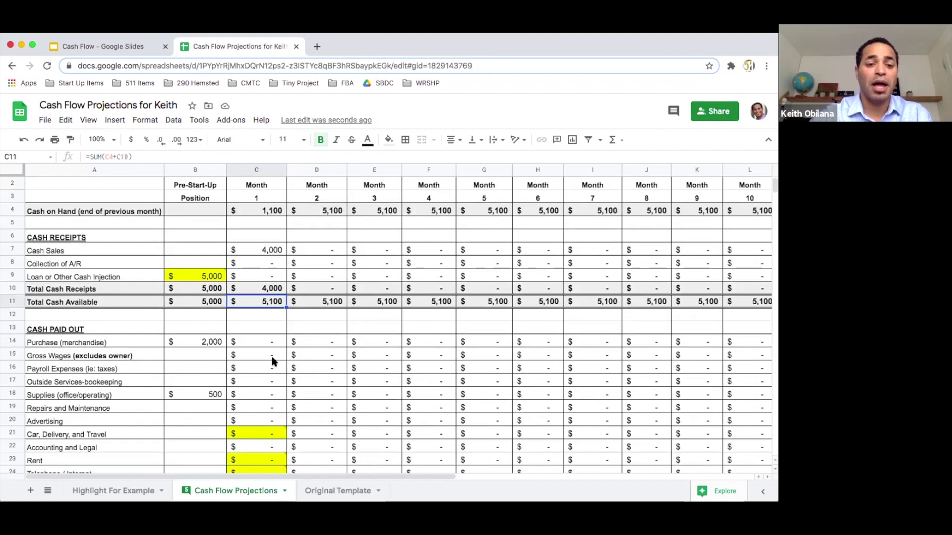
click(267, 345)
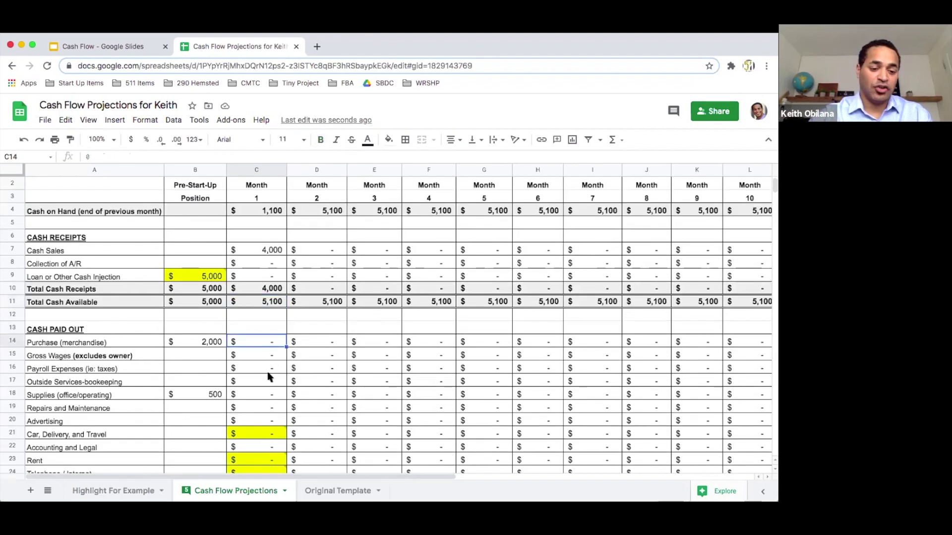
text(2000)
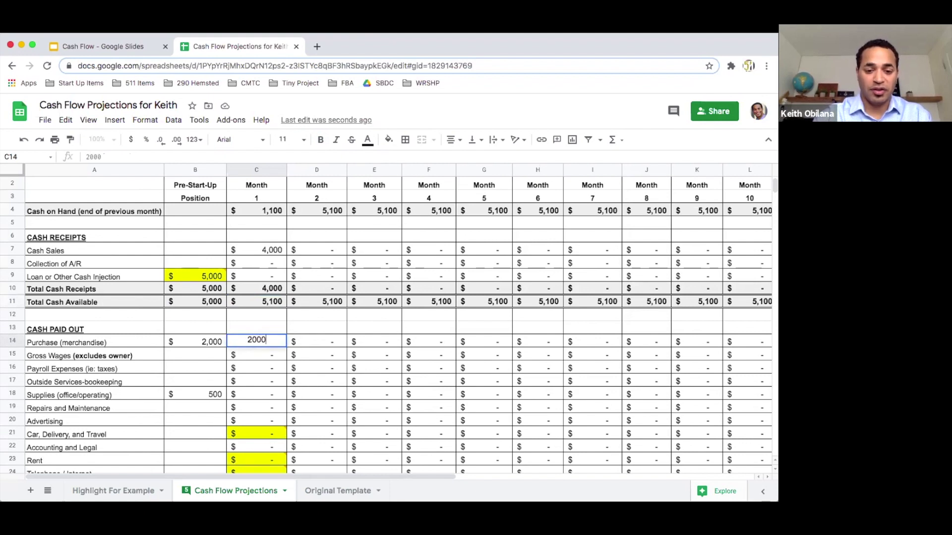
key(Return)
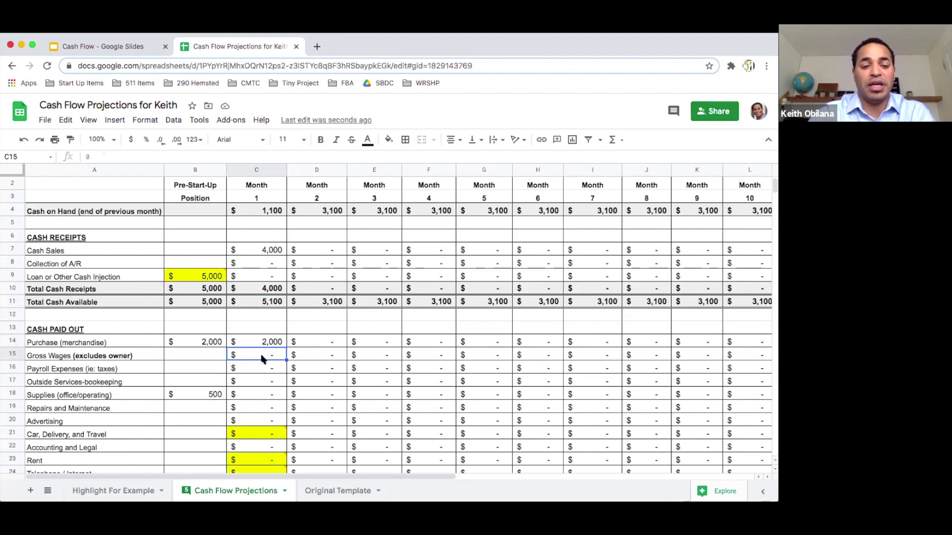
Highlight the Gross Wages (excludes owner) label in A15 with a yellow fill.
click(132, 357)
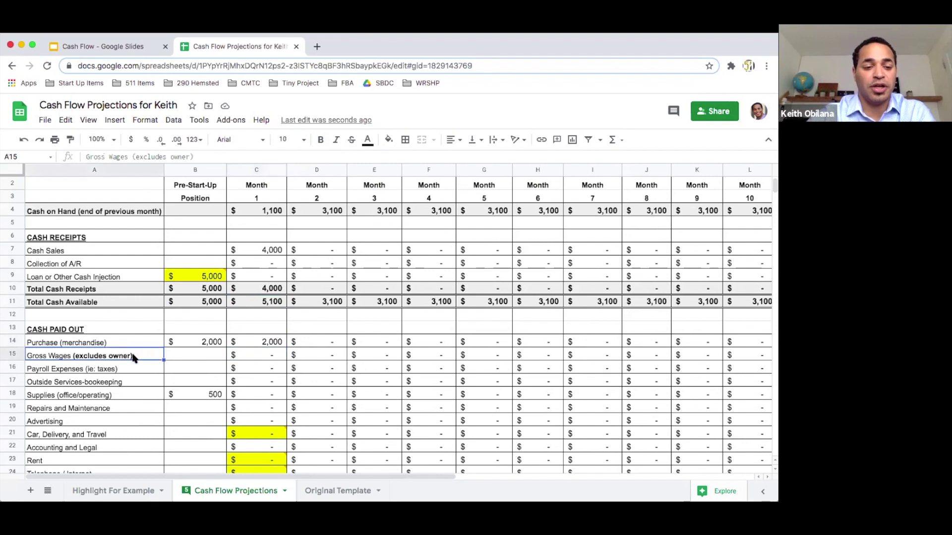
click(389, 141)
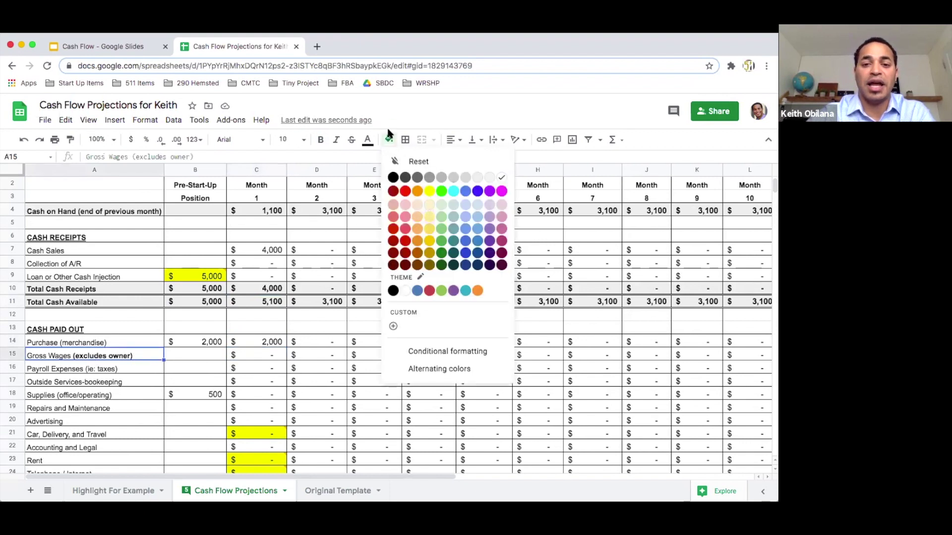
click(389, 140)
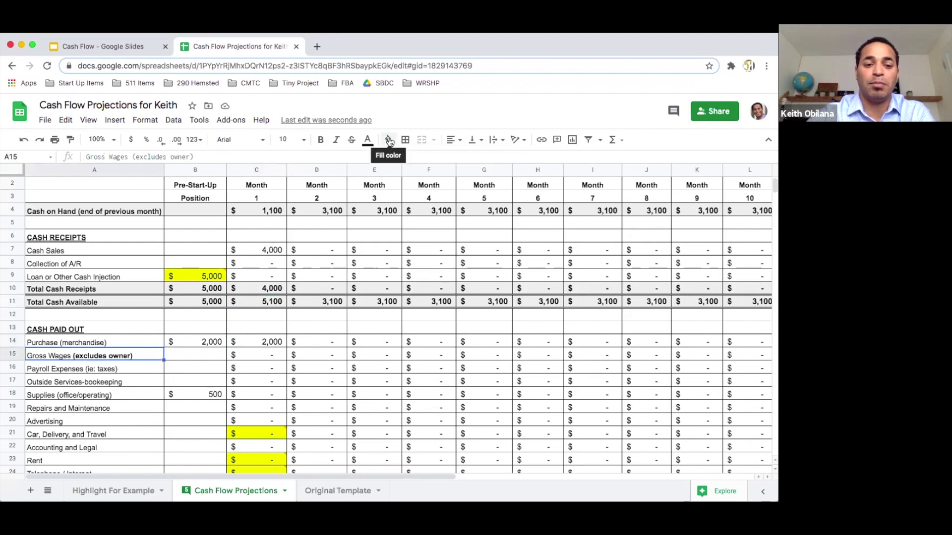
click(389, 142)
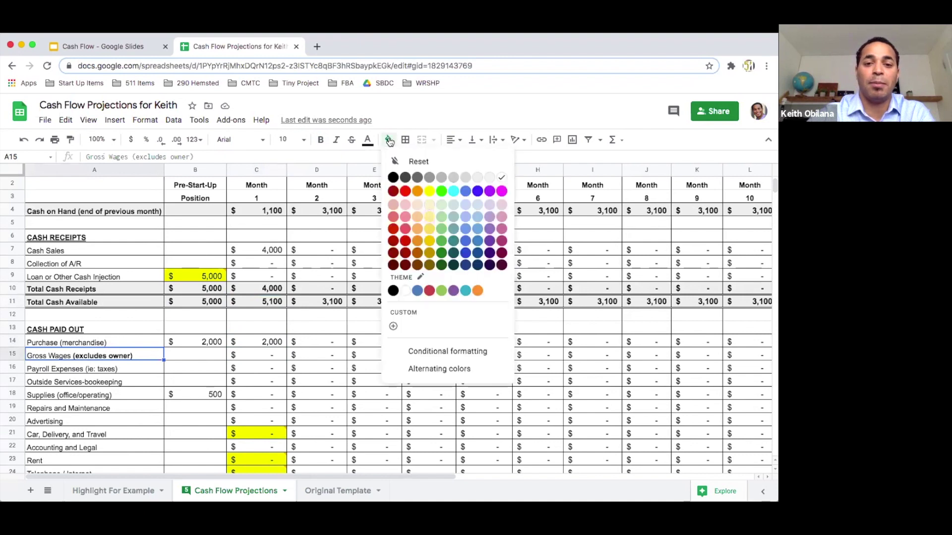
click(430, 192)
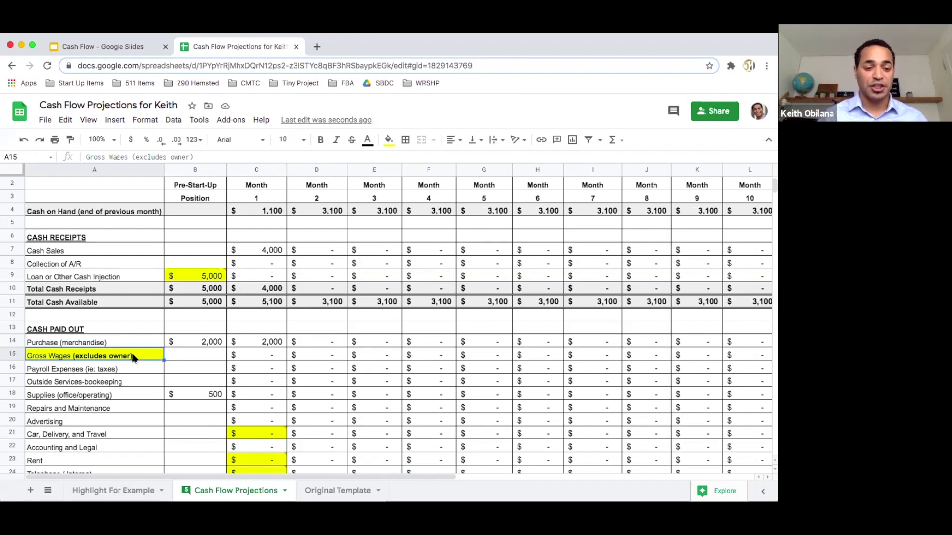
Review the Payroll Expenses and Outside Services-bookkeeping rows, and reset the fill color of the Gross Wages label in A15.
click(52, 370)
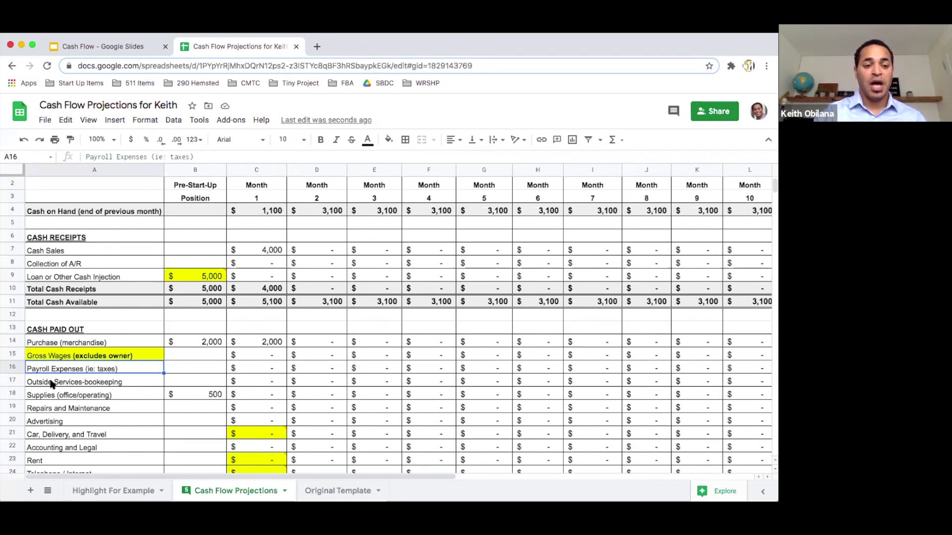
click(52, 384)
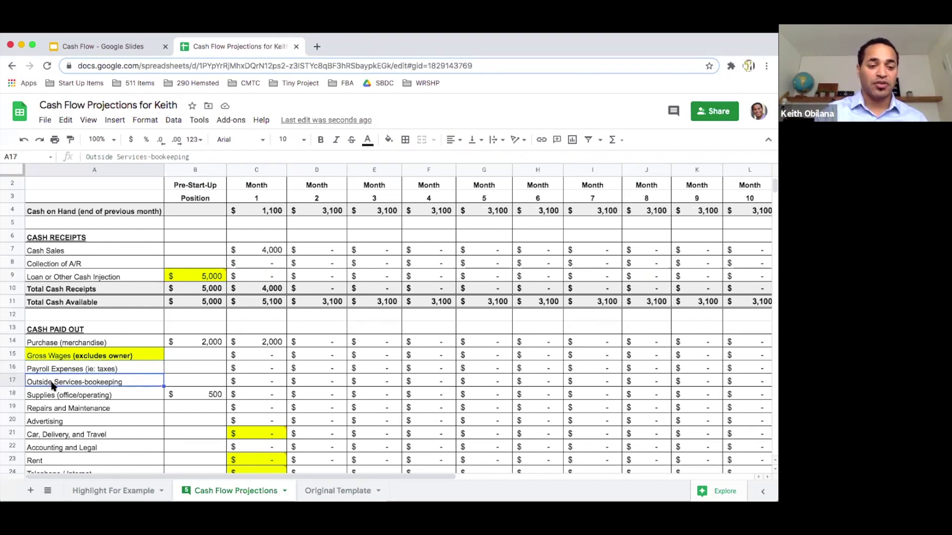
click(263, 380)
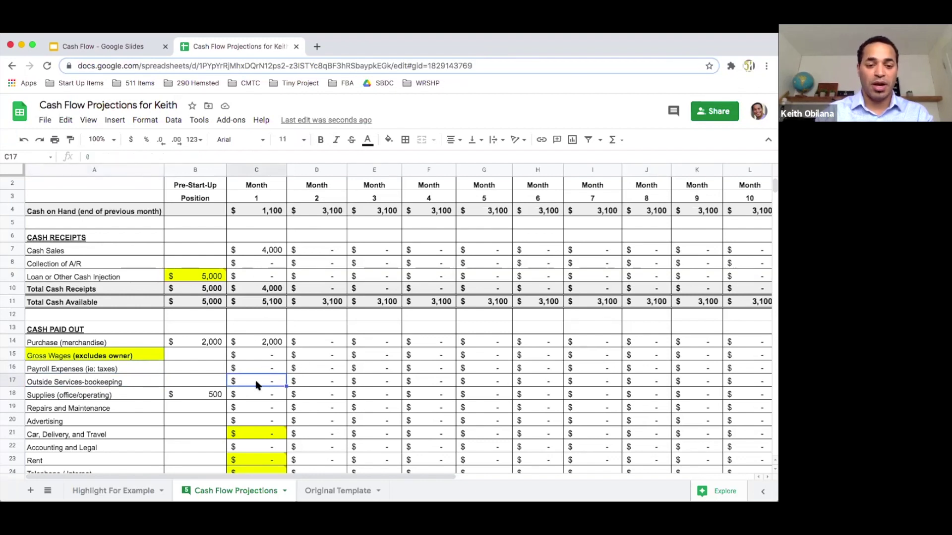
click(141, 354)
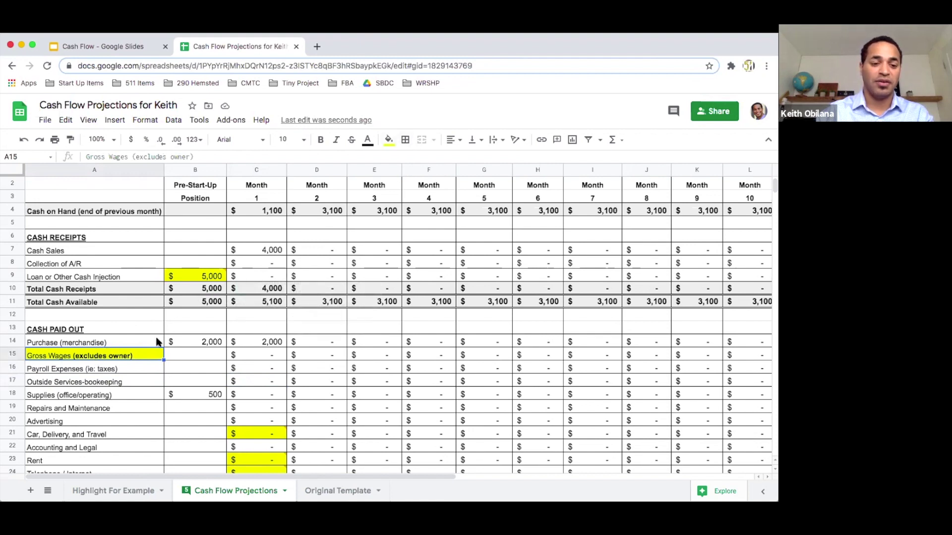
click(391, 140)
click(405, 162)
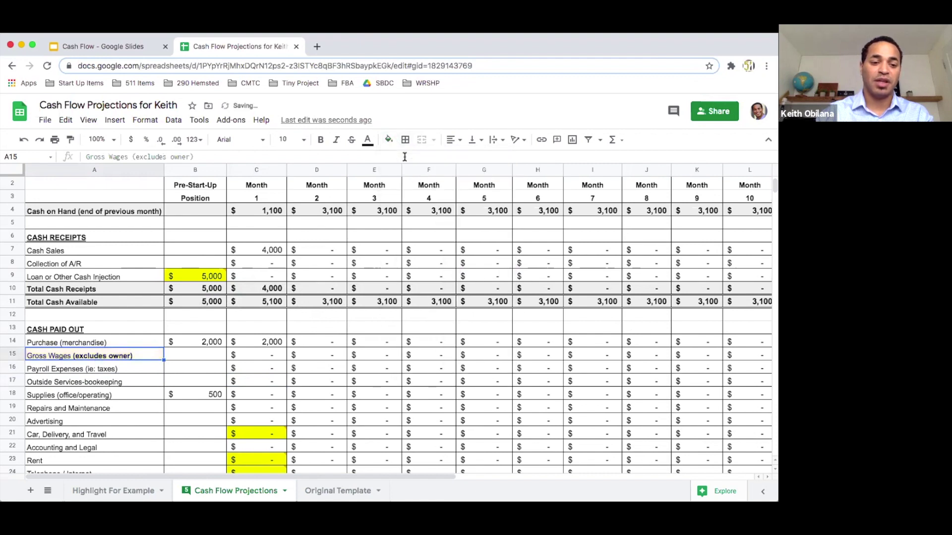
Skip the Month 1 wages, payroll and outside services cells and enter a Supplies (office/operating) payment of 100 in C18.
click(242, 352)
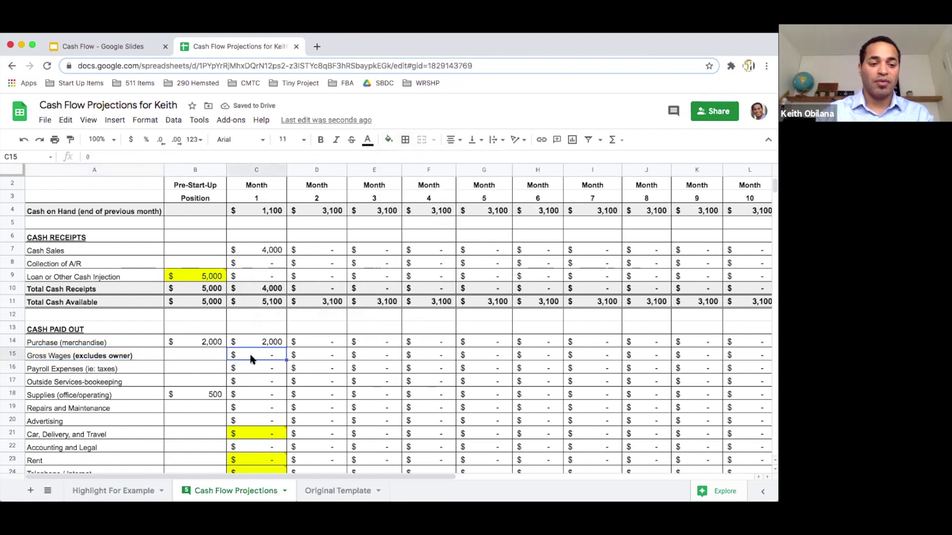
click(259, 367)
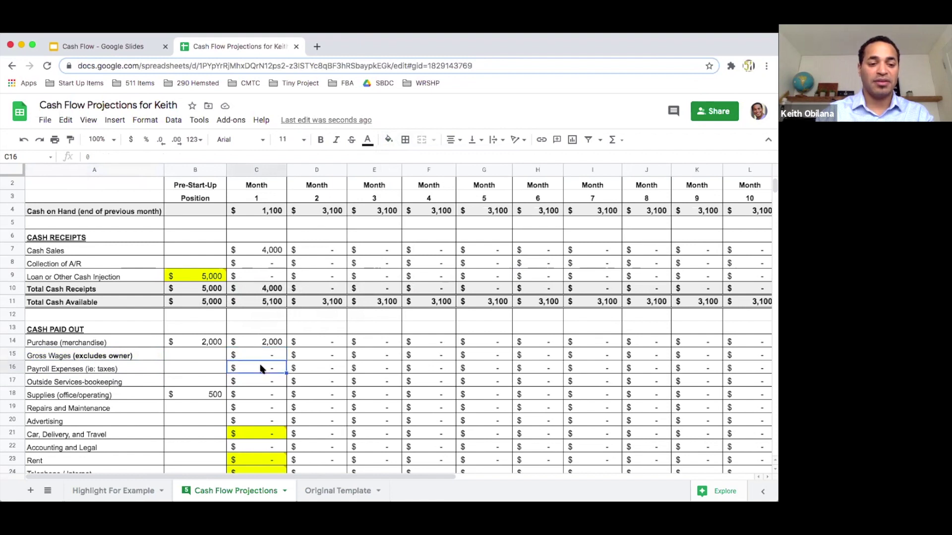
click(262, 381)
click(264, 392)
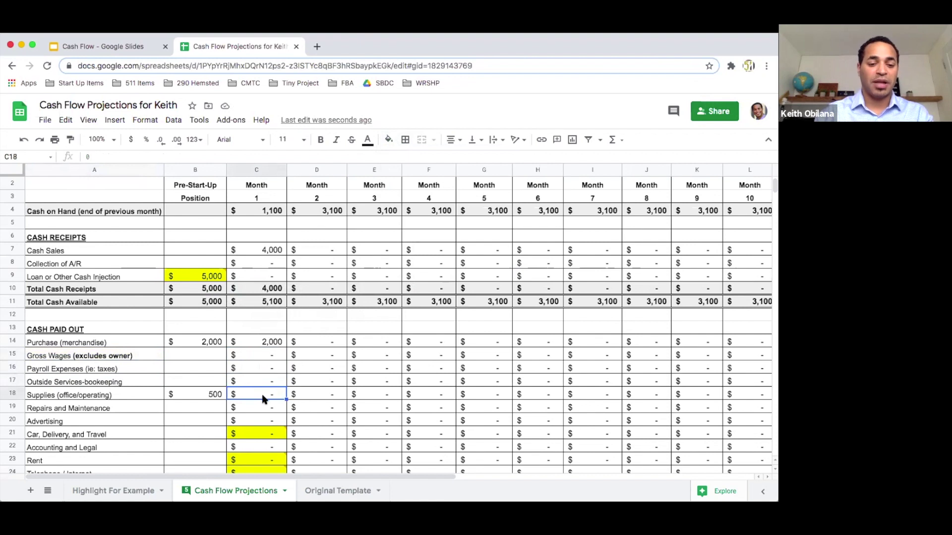
text(100)
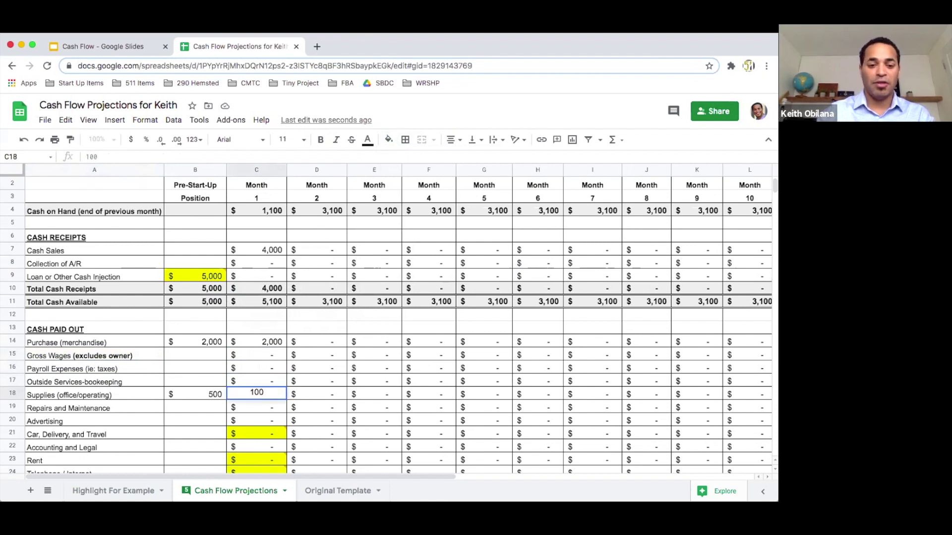
key(Return)
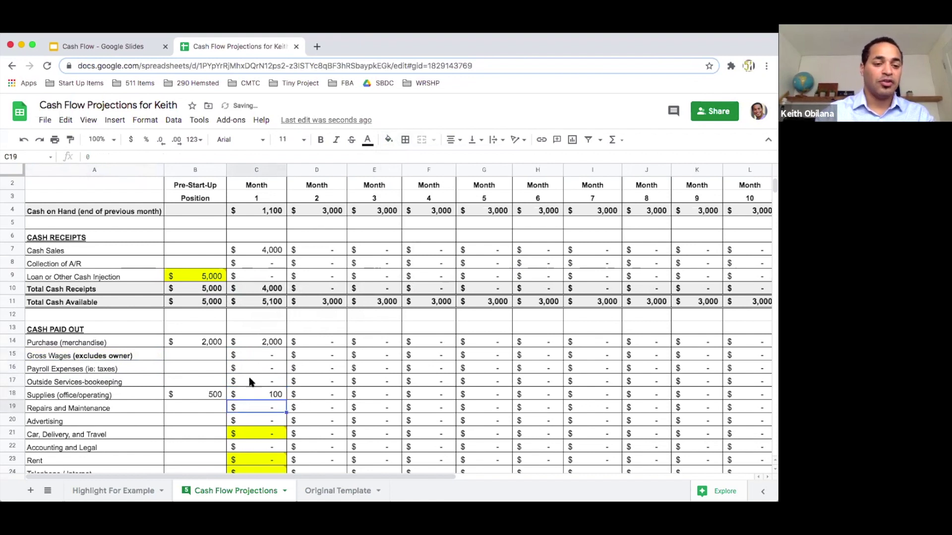
Enter a Month 1 Advertising payment of 1000 in C20.
click(257, 421)
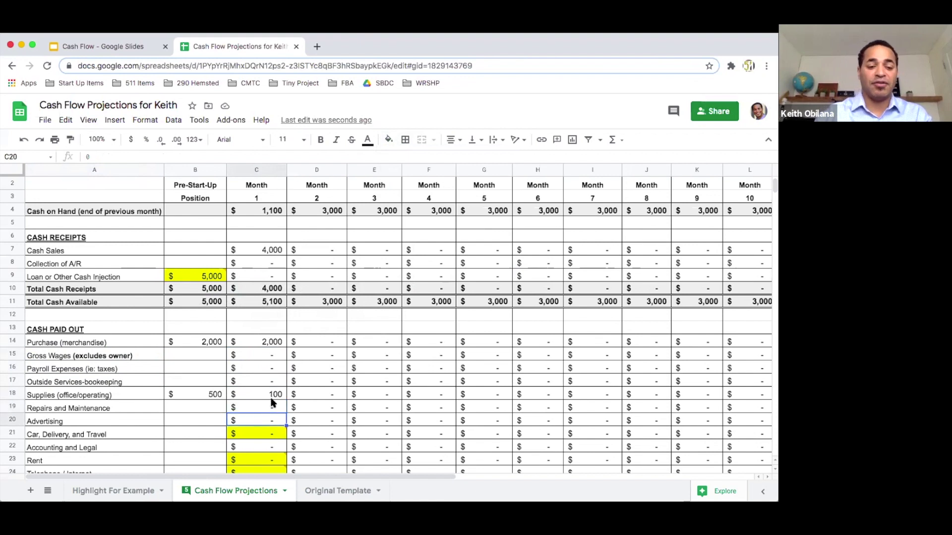
text(1000)
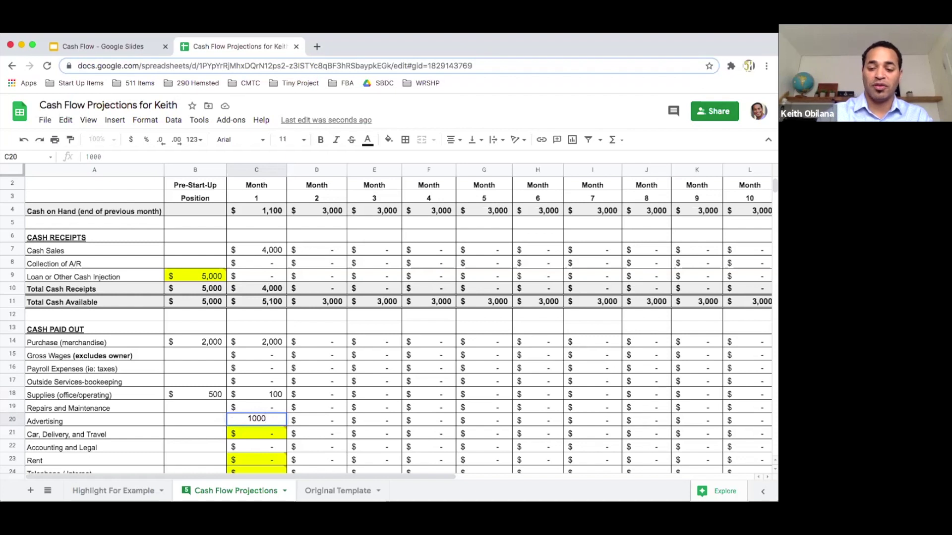
key(Return)
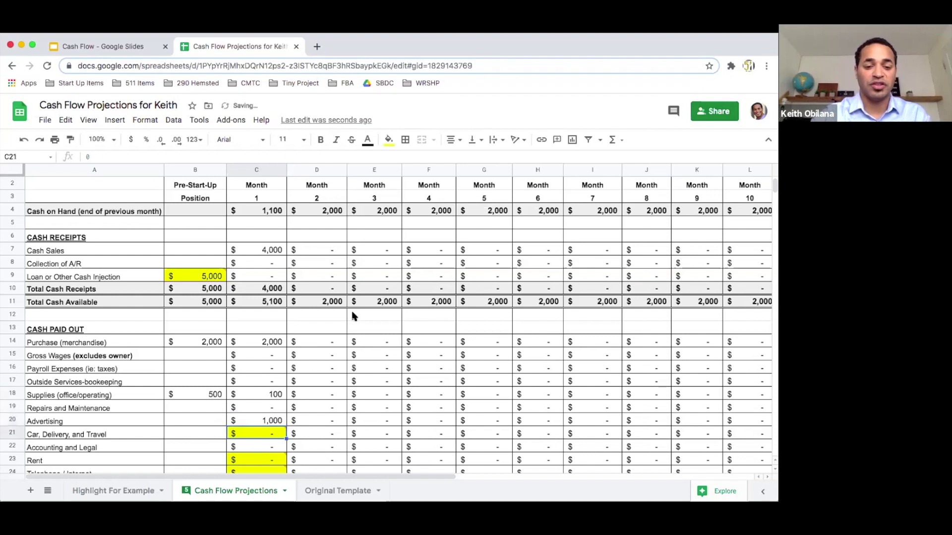
click(263, 421)
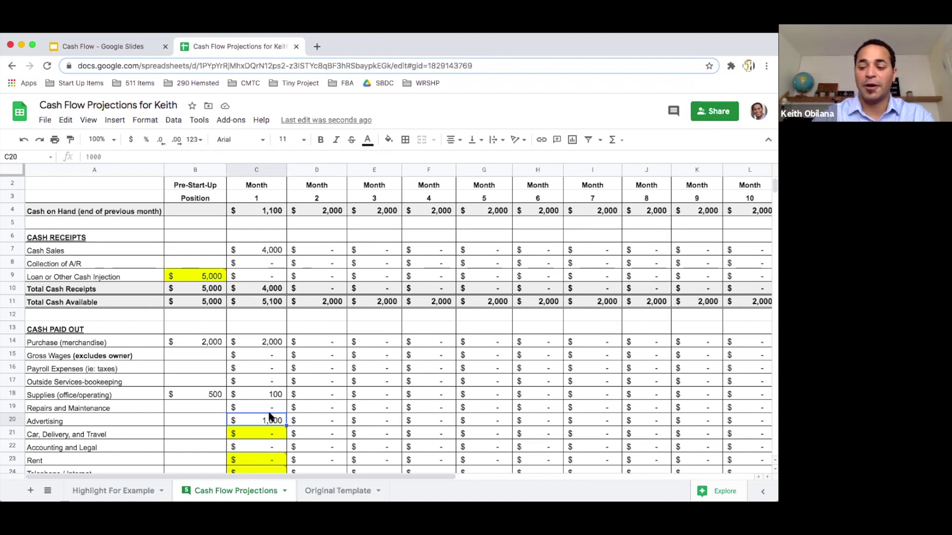
Read the comment on Month 1 Car, Delivery, and Travel and enter a payment of 56 in C21.
scroll(271, 416, down, 1)
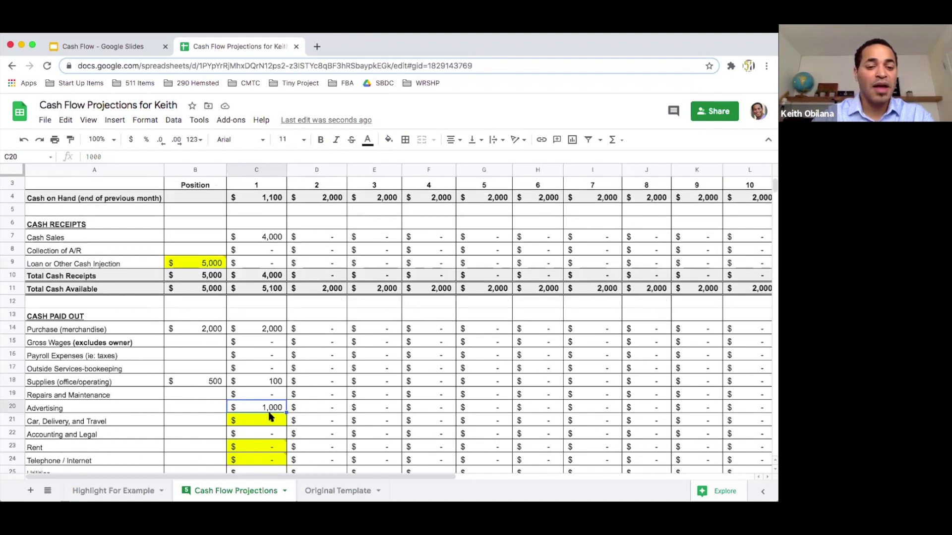
click(79, 422)
mouse_move(257, 421)
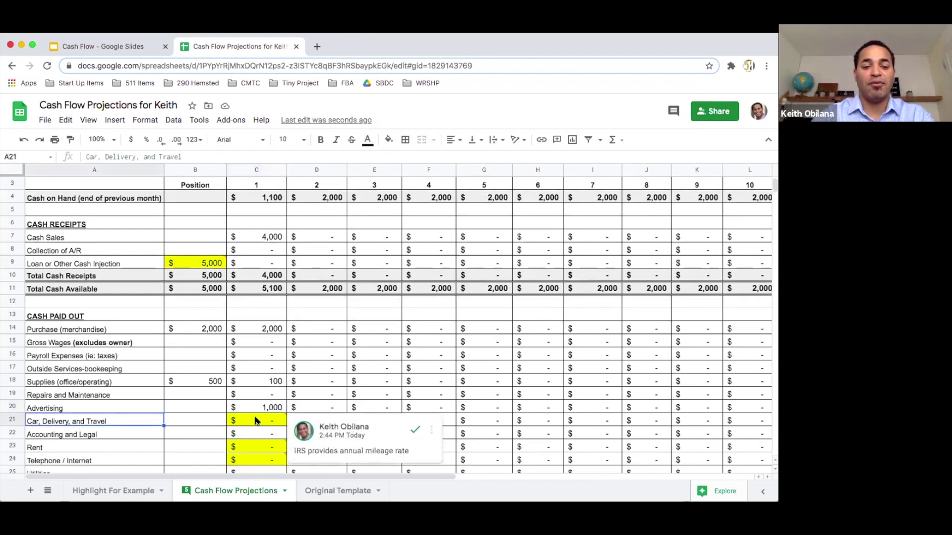
click(252, 421)
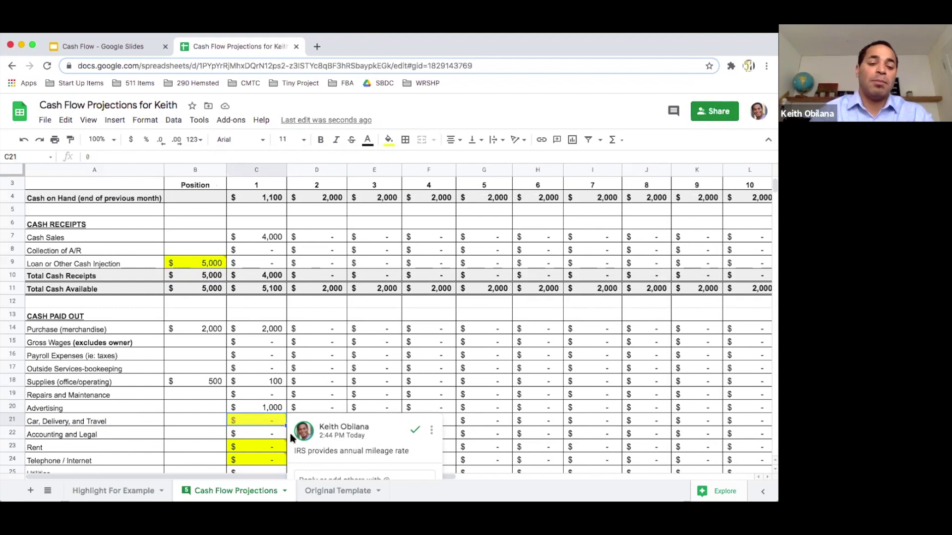
click(270, 420)
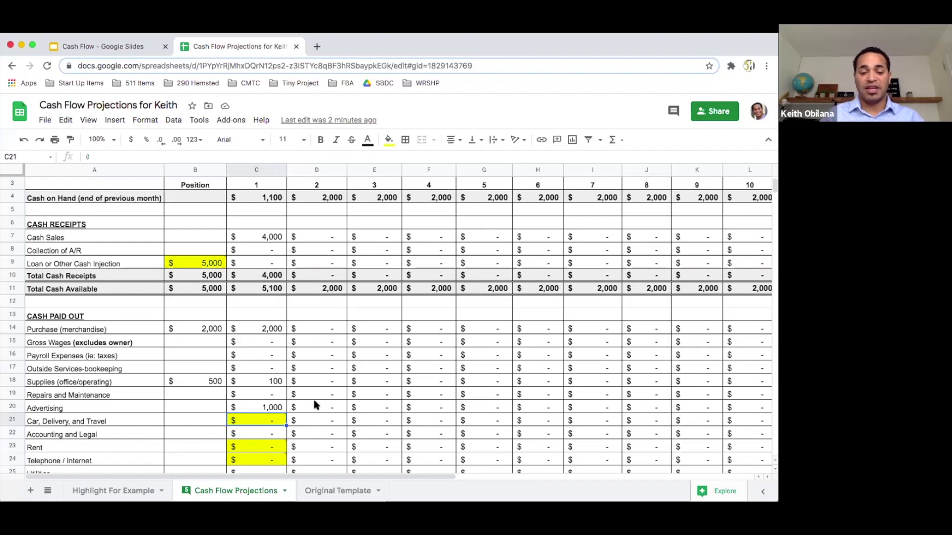
text(56)
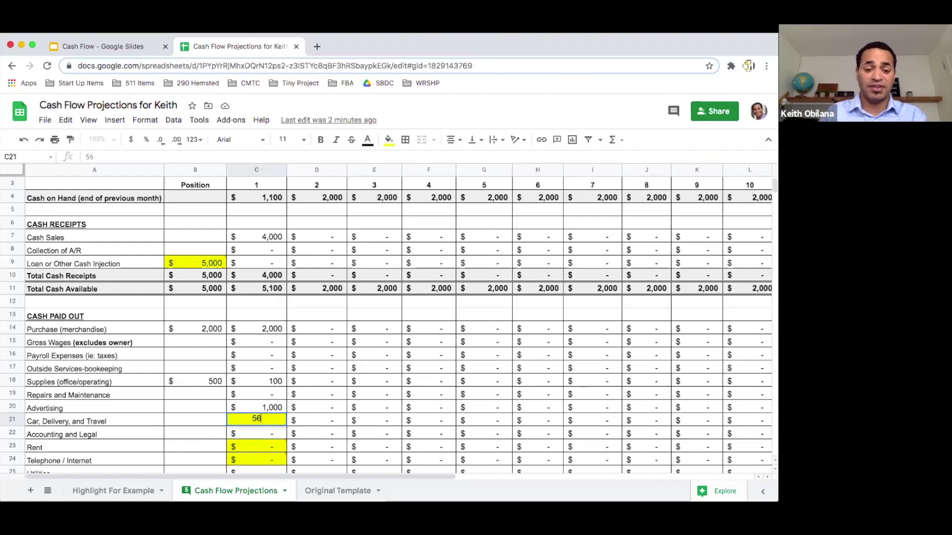
key(Return)
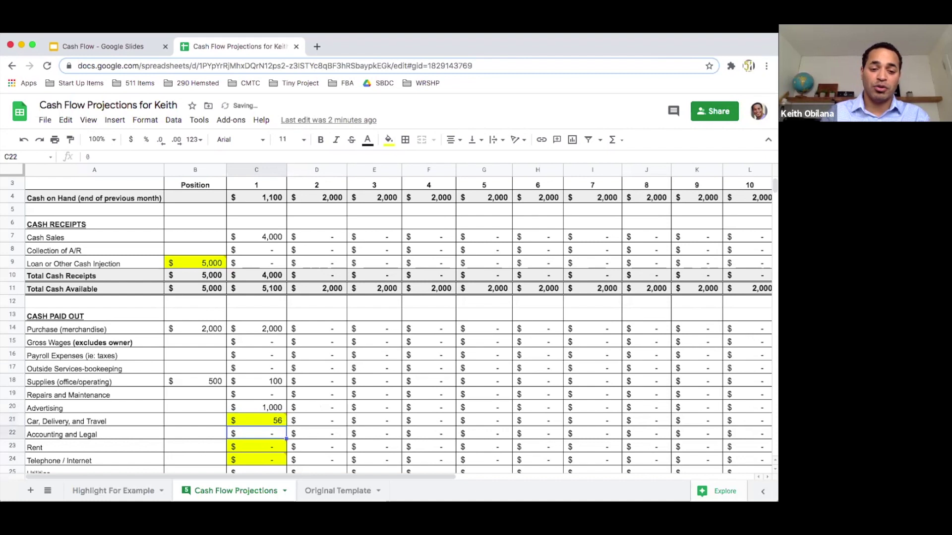
mouse_move(275, 417)
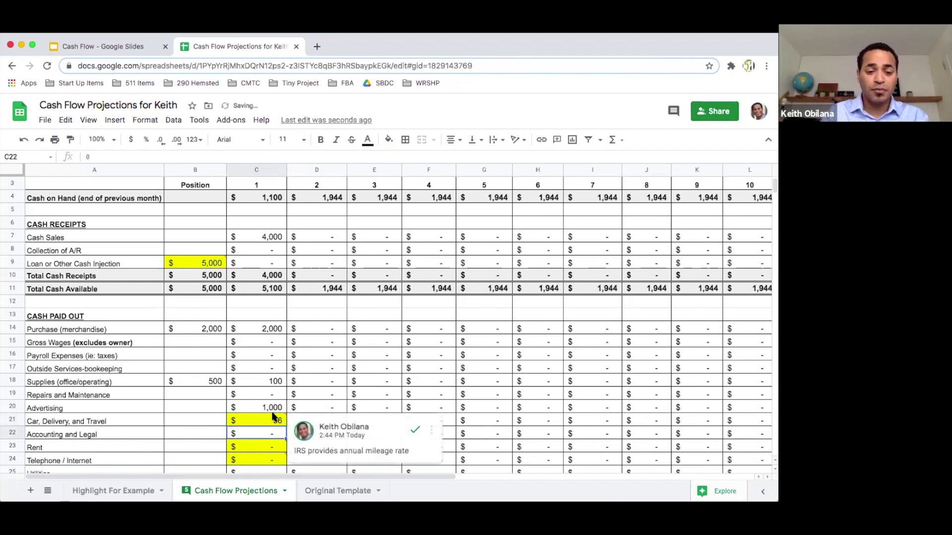
click(274, 416)
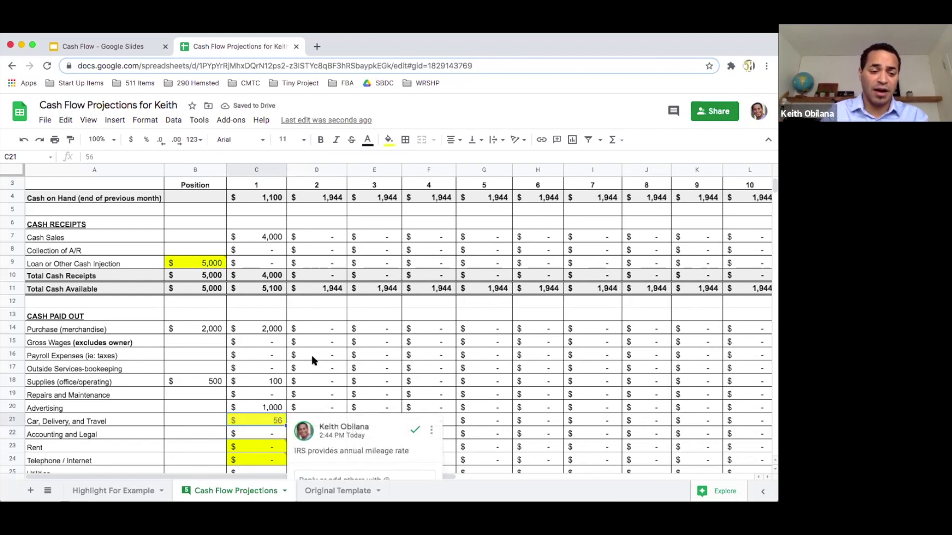
Enter a Month 1 Accounting and Legal payment of 300 in C22.
scroll(313, 362, down, 1)
scroll(314, 361, down, 1)
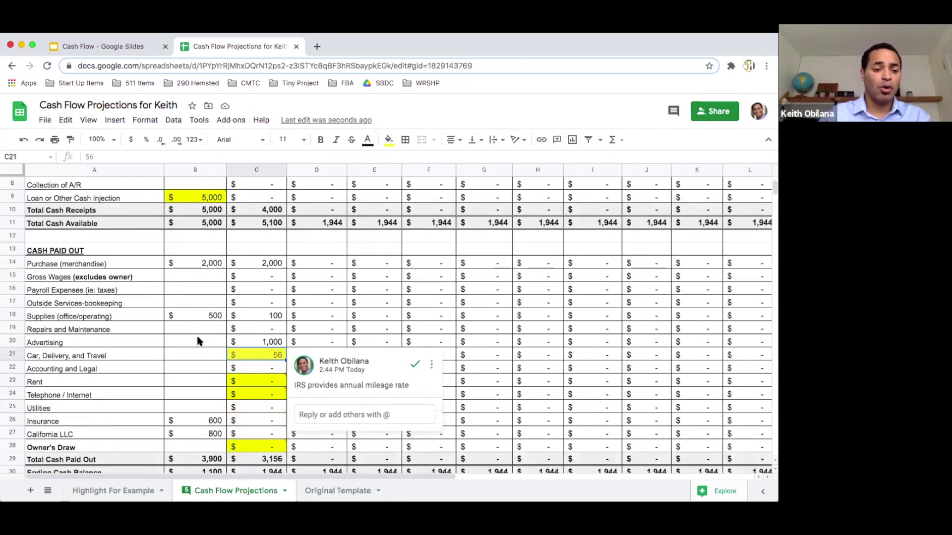
click(248, 369)
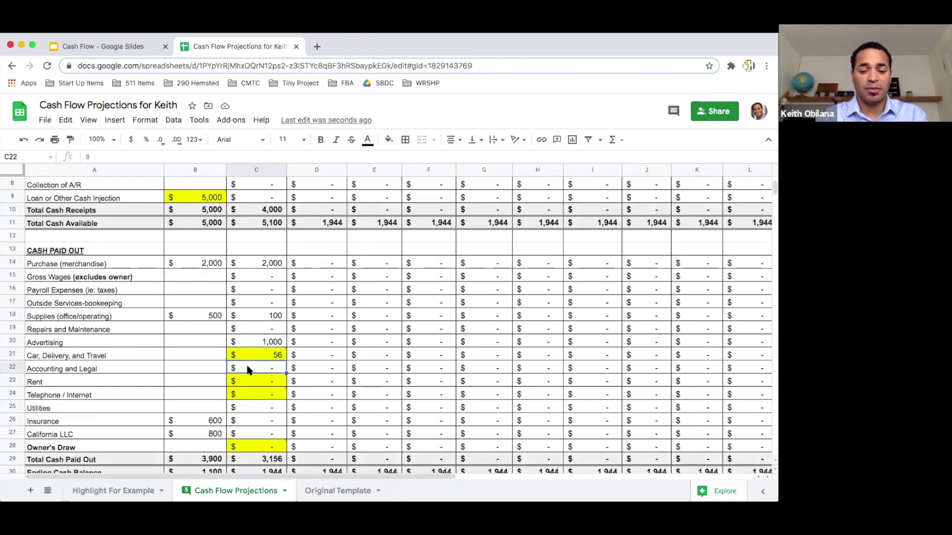
text(300)
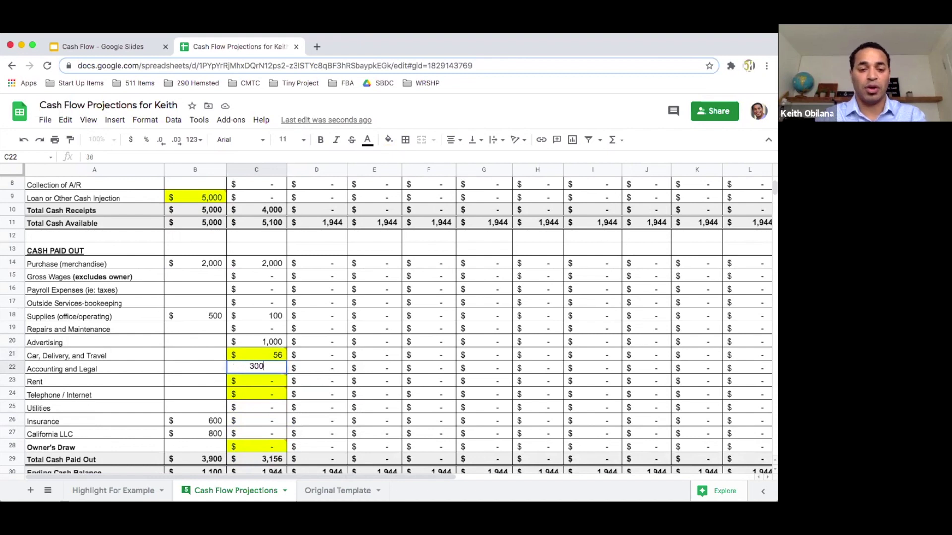
key(Return)
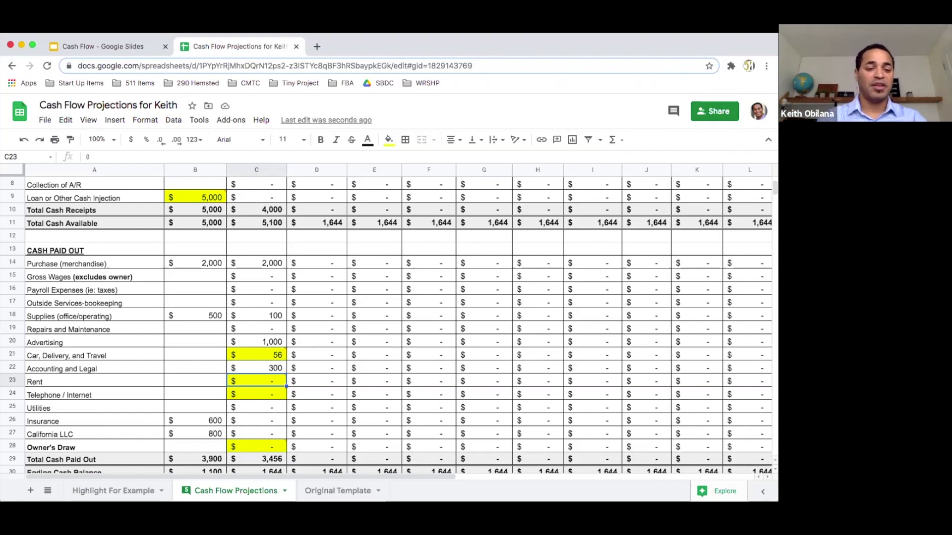
Enter a Month 1 Rent payment of 3000 in C23 and go across the Rent row through Month 6 in H23.
text(3000)
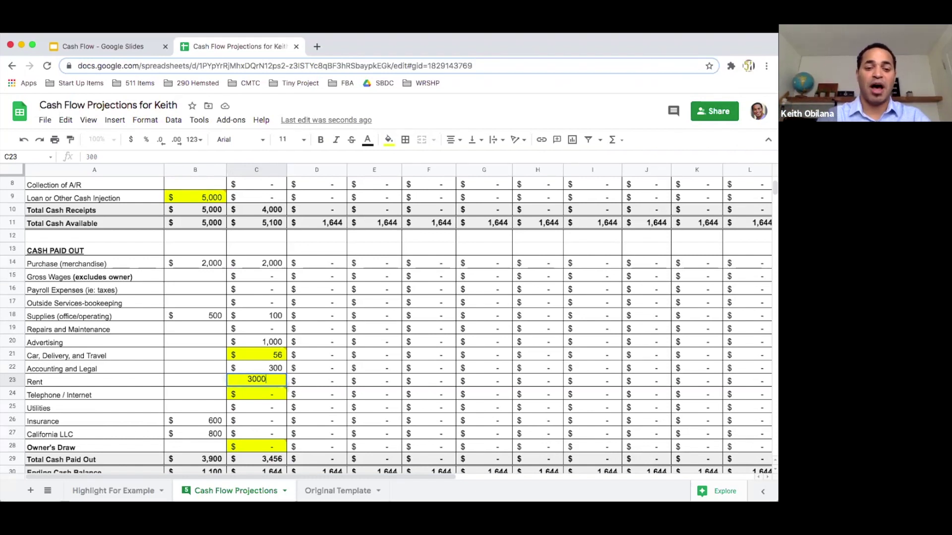
key(Return)
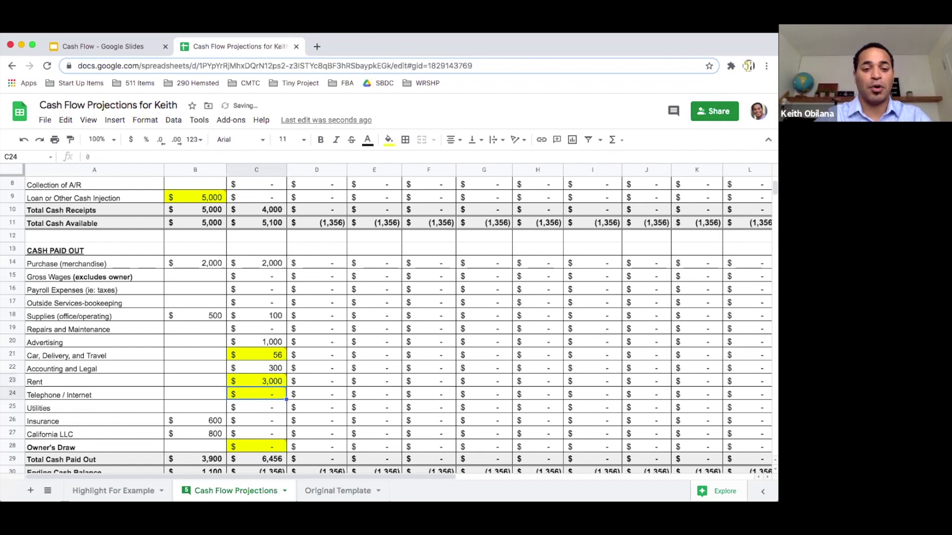
click(275, 381)
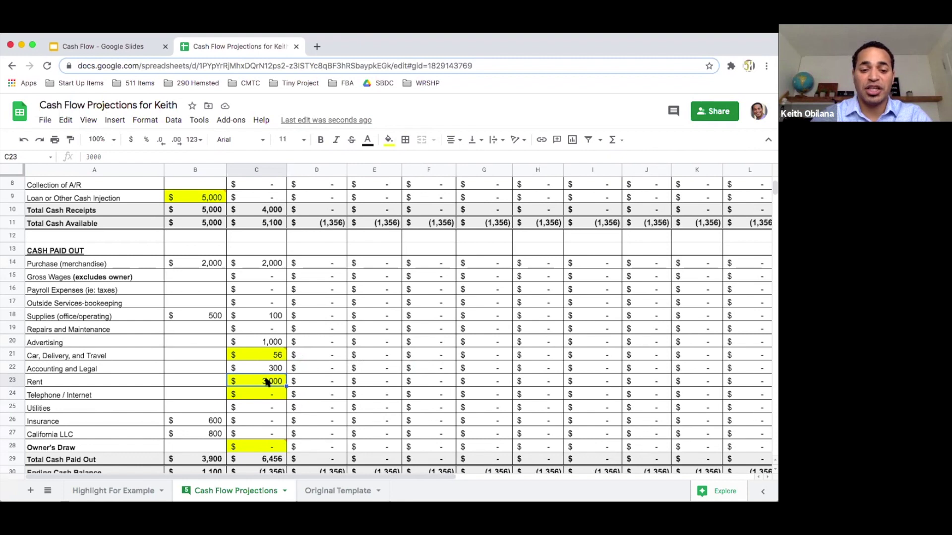
click(308, 381)
click(367, 382)
click(418, 383)
click(478, 384)
click(538, 385)
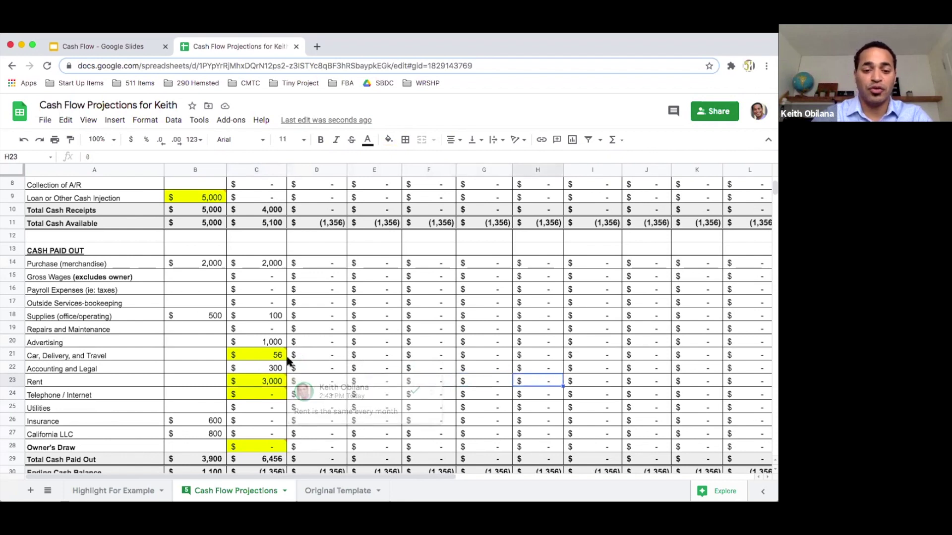
Copy the Month 1 Rent payment in C23 across the row through Month 5 in G23.
click(263, 381)
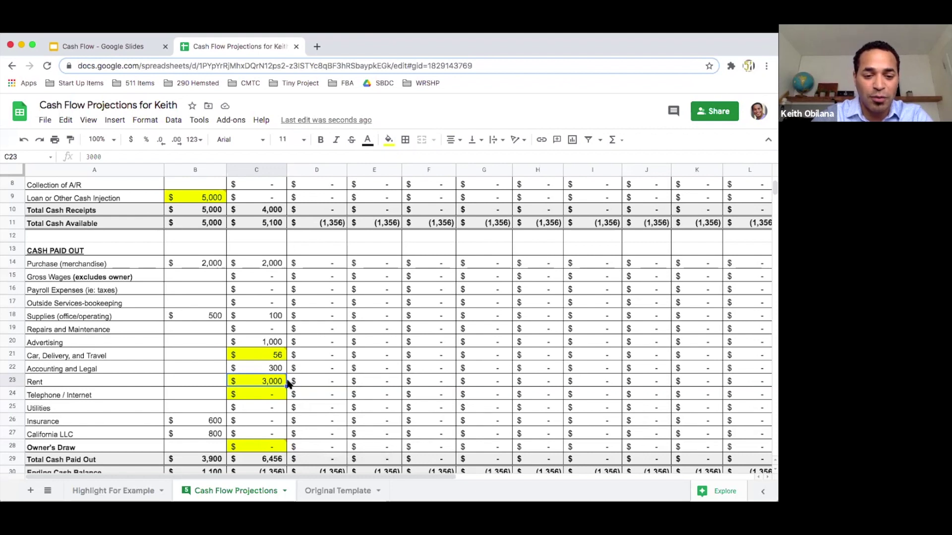
click(114, 141)
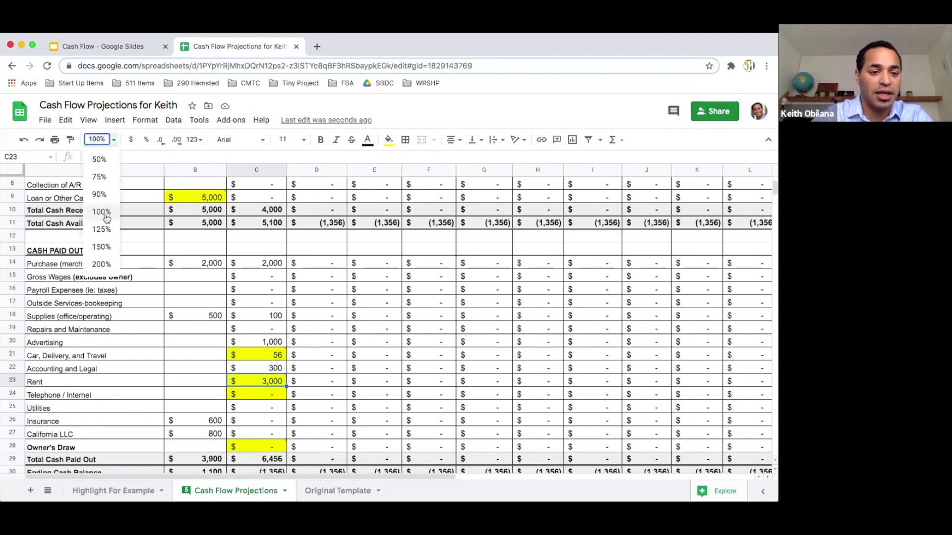
click(104, 246)
scroll(372, 378, down, 5)
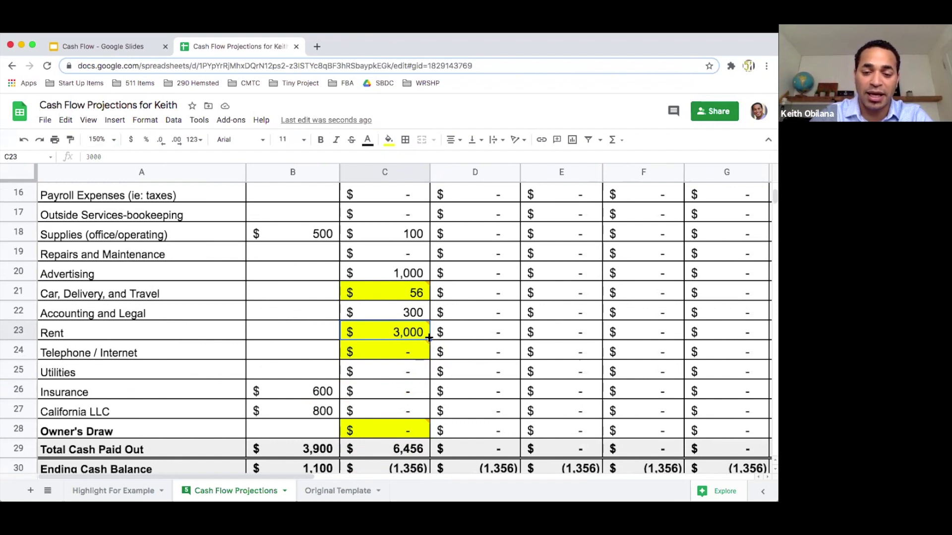
drag(429, 337, 760, 340)
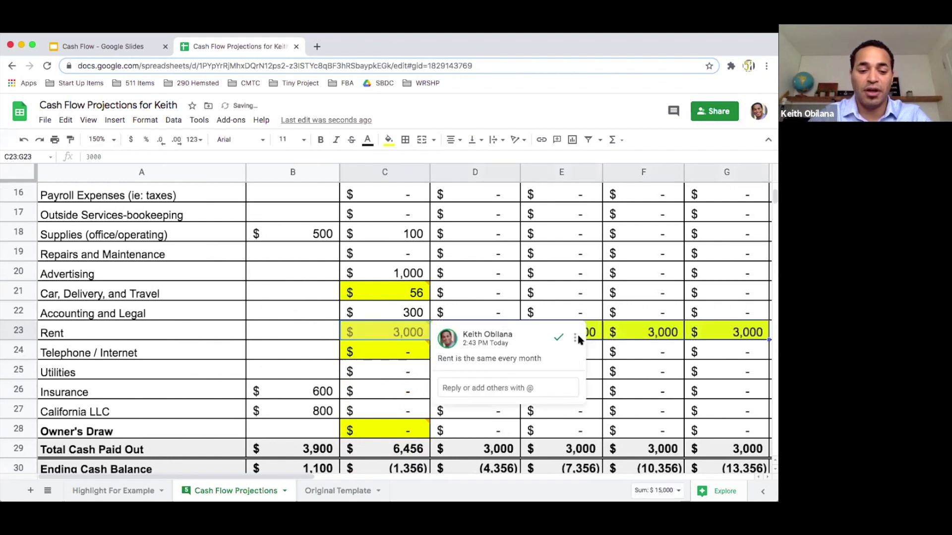
click(558, 338)
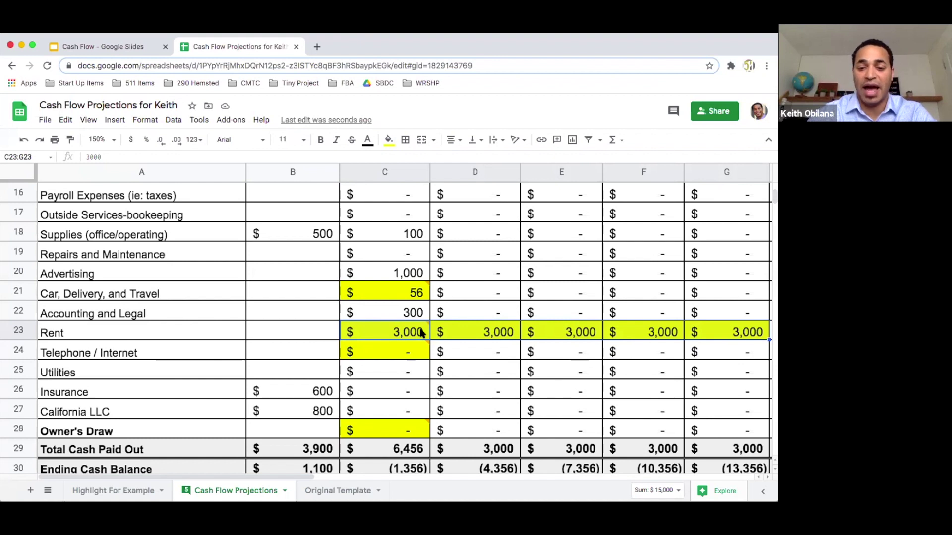
Extend the Month 1 Rent payment from C23 through Month 12 in N23 and inspect the row's total in O23.
click(99, 139)
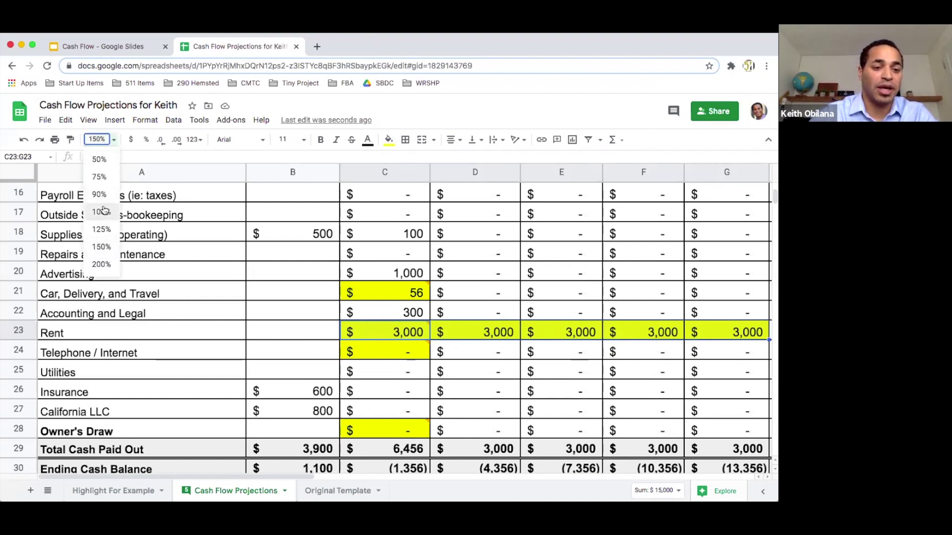
click(102, 213)
click(273, 274)
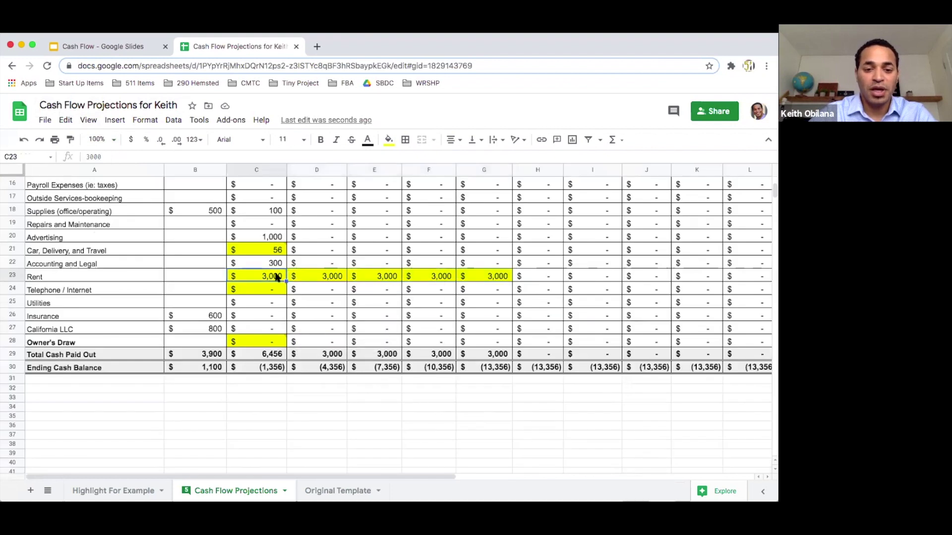
scroll(682, 293, right, 5)
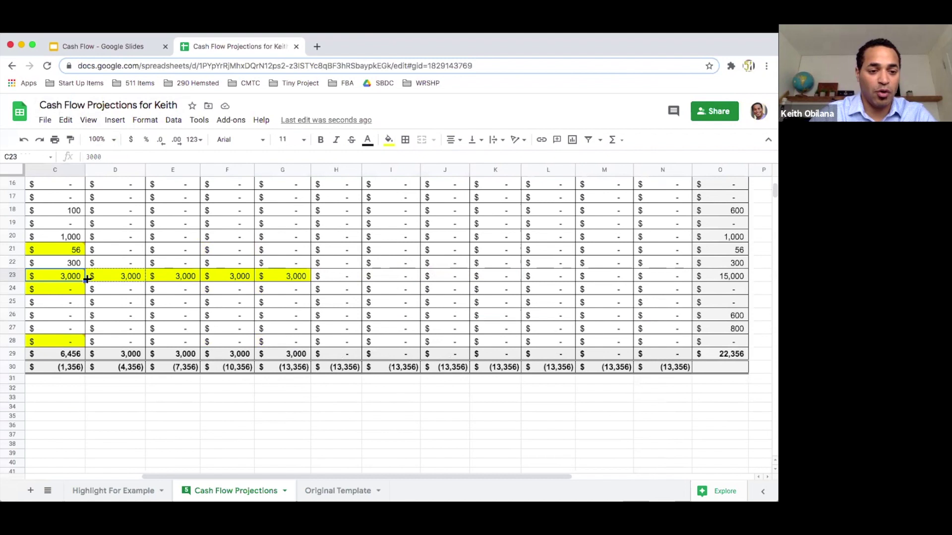
drag(87, 279, 660, 275)
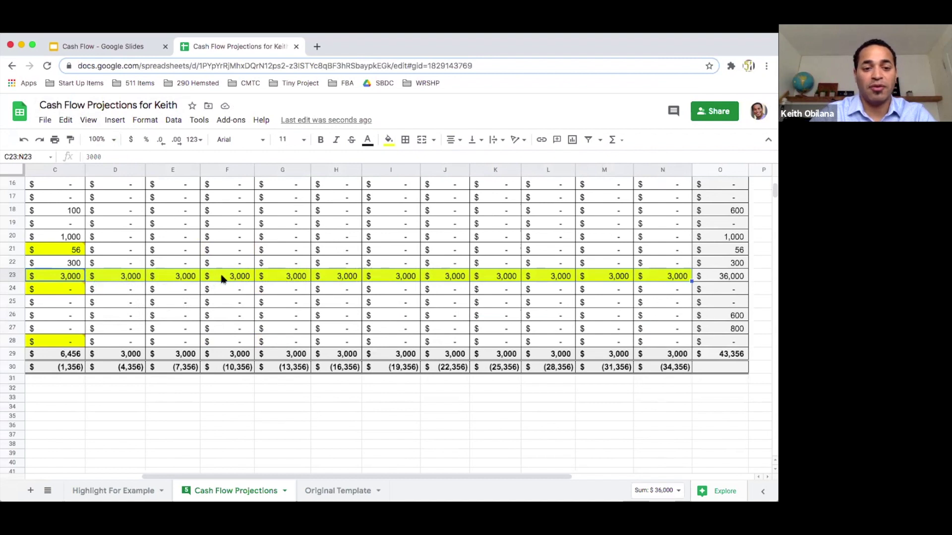
click(730, 278)
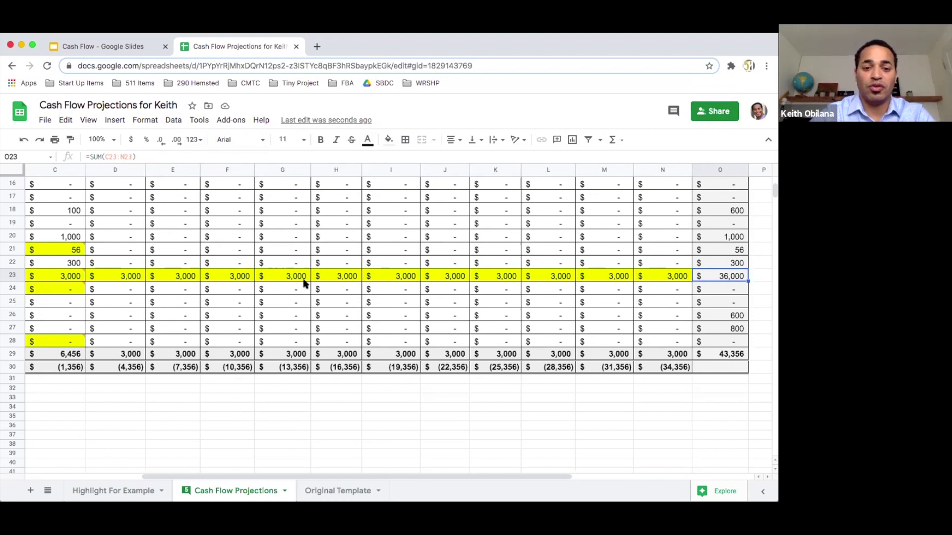
Freeze rows 1 to 3 so the month headings stay fixed, and check them against the ending cash balance row.
scroll(302, 278, up, 3)
scroll(303, 280, right, 2)
scroll(303, 281, left, 3)
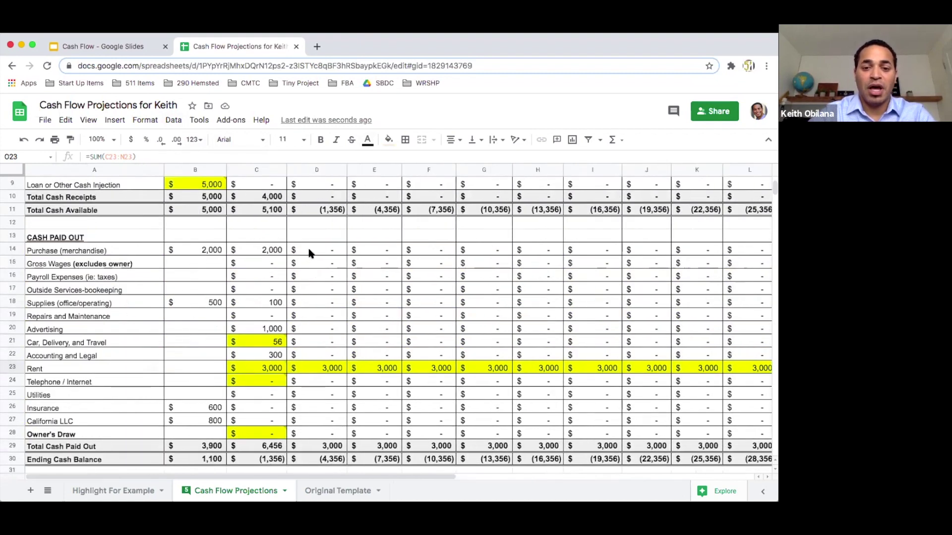
scroll(318, 235, up, 4)
scroll(317, 235, up, 1)
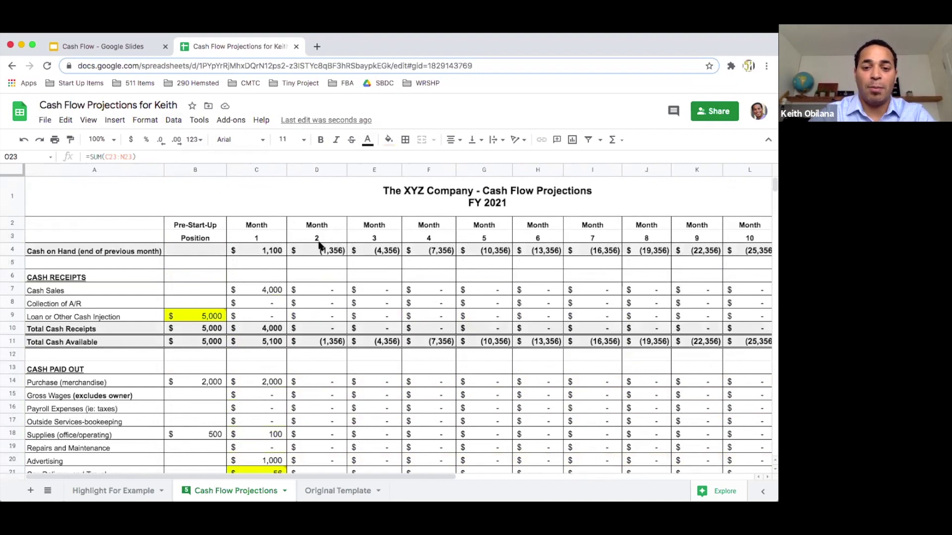
scroll(320, 245, right, 3)
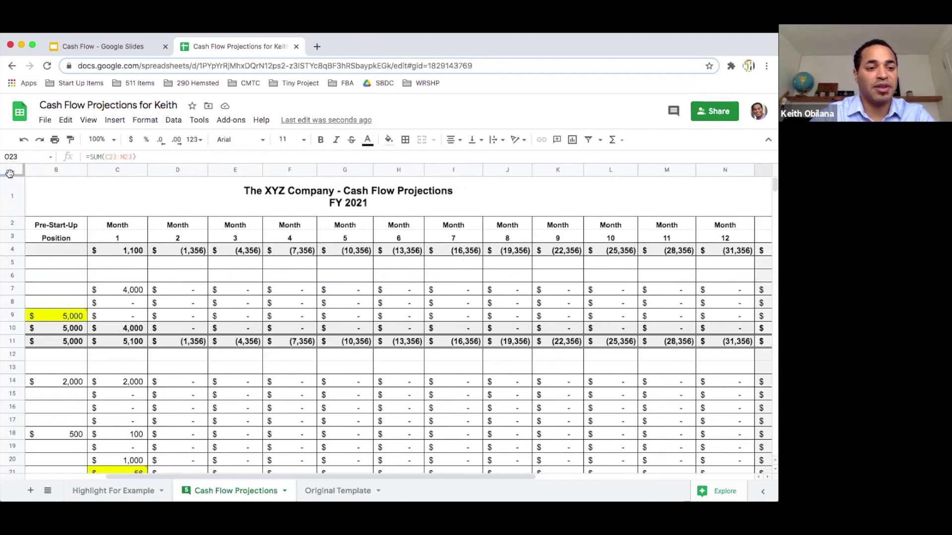
drag(9, 173, 9, 201)
drag(11, 229, 12, 243)
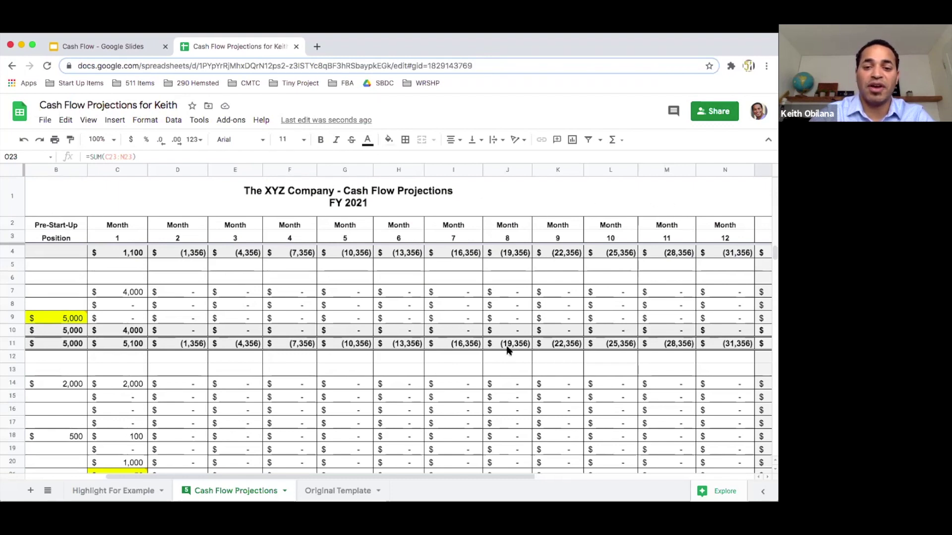
scroll(507, 351, down, 5)
scroll(507, 350, down, 3)
scroll(507, 350, up, 8)
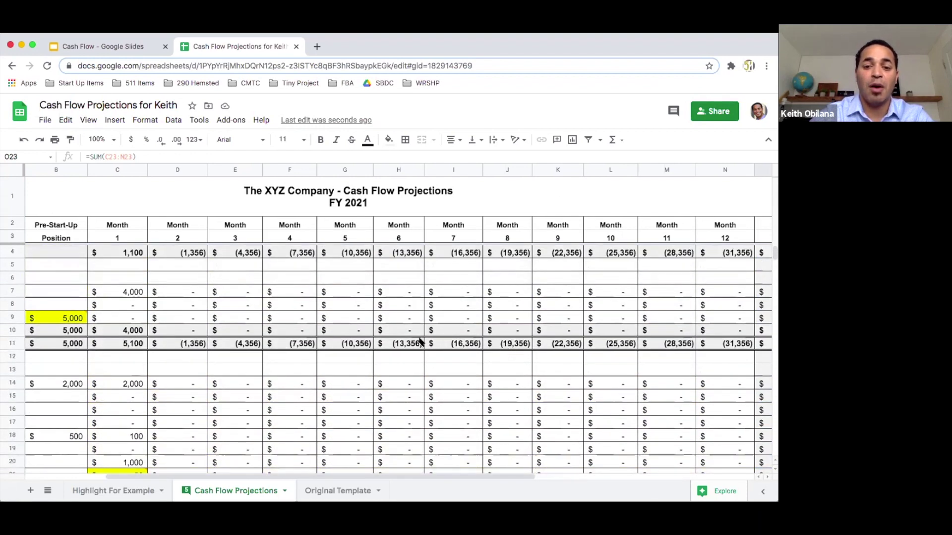
scroll(418, 342, down, 8)
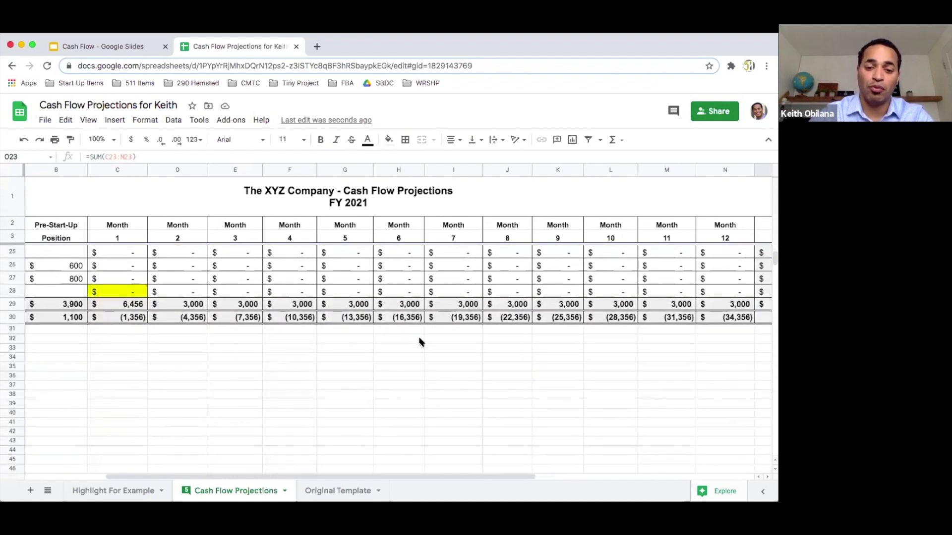
scroll(419, 342, up, 8)
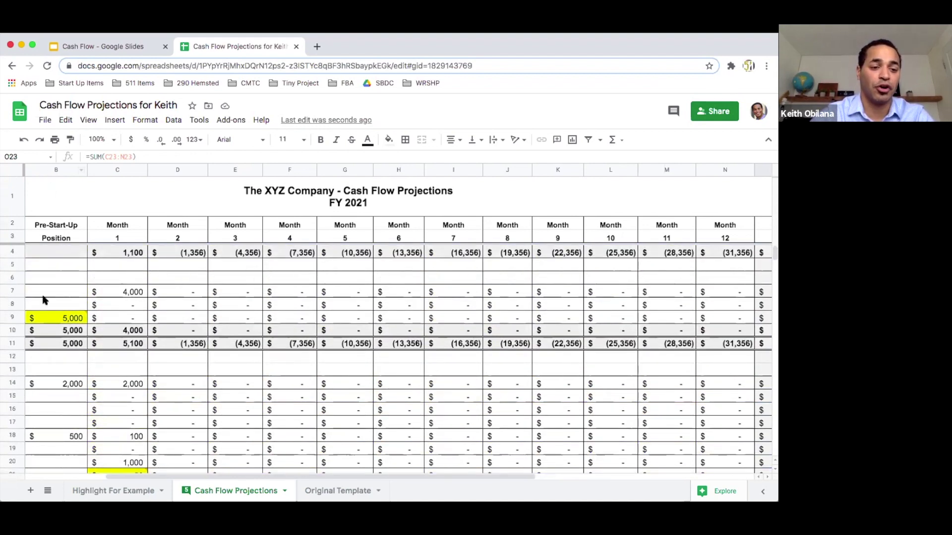
Try to freeze column A with the row labels while the title cells are still merged.
scroll(60, 238, left, 3)
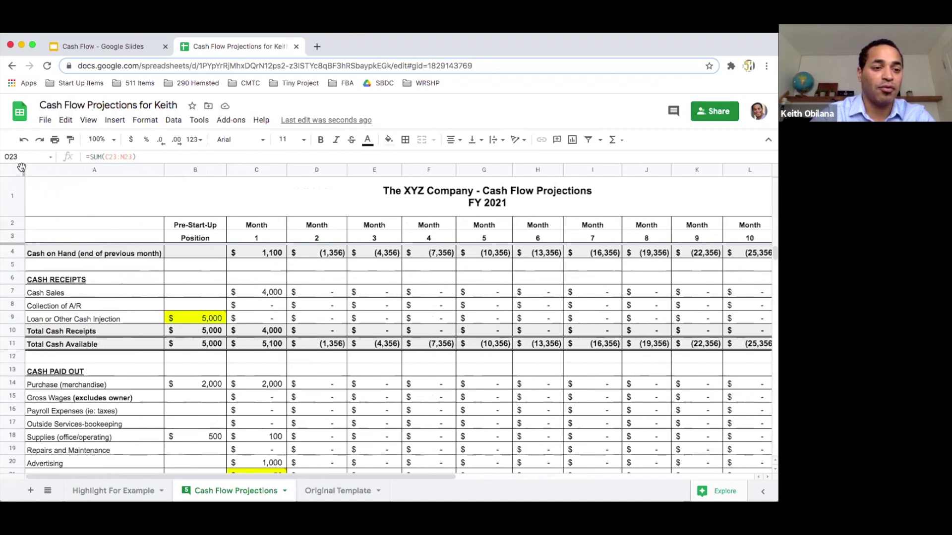
drag(22, 168, 162, 168)
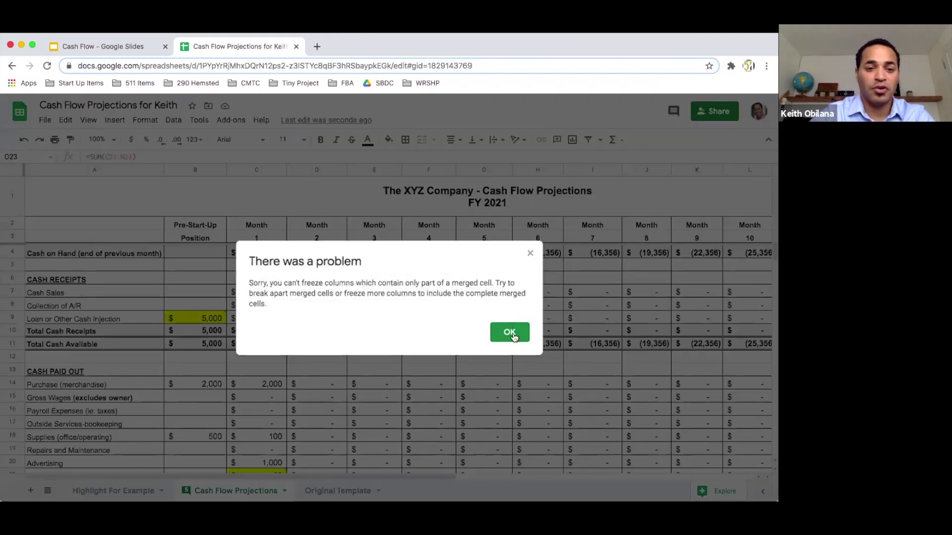
click(511, 331)
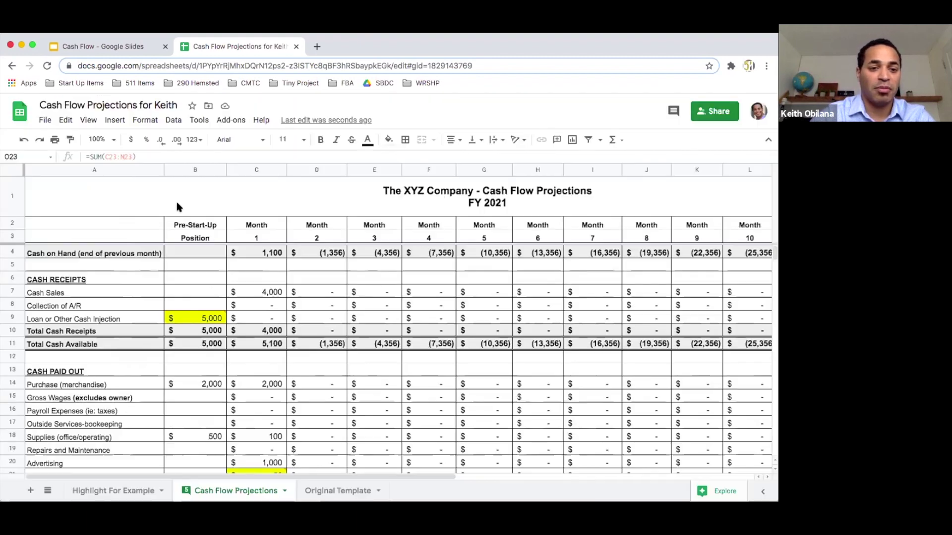
Unmerge the title range A1:O1 and freeze column A, checking the row labels against the Totals column.
click(151, 181)
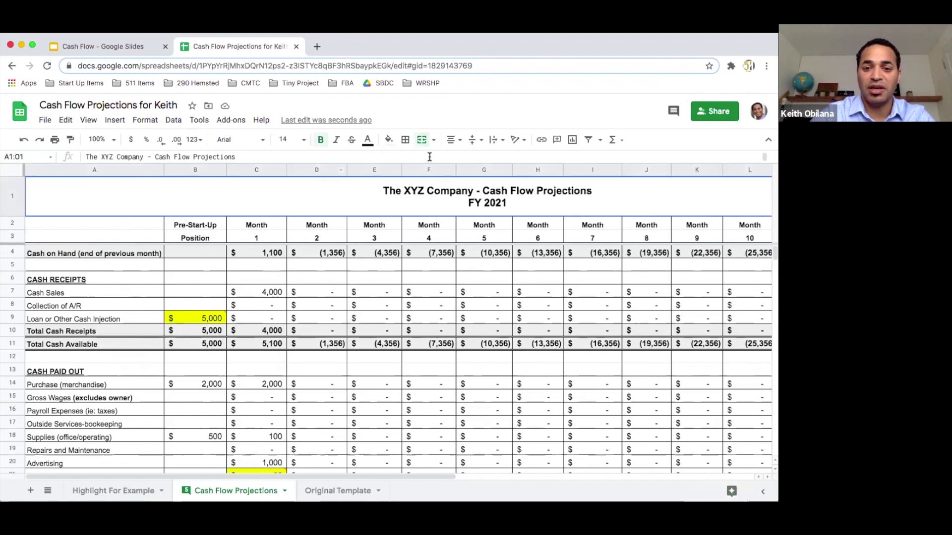
click(422, 139)
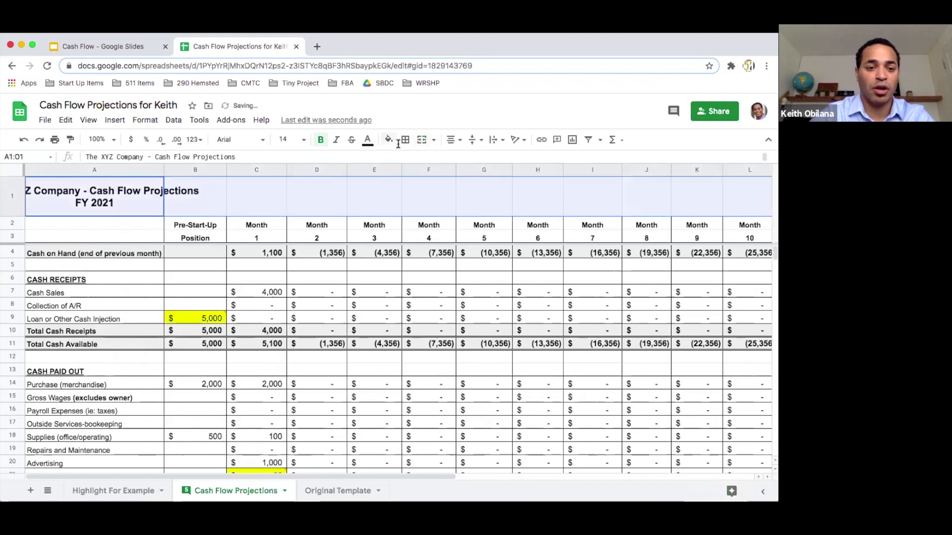
click(104, 199)
drag(24, 168, 164, 172)
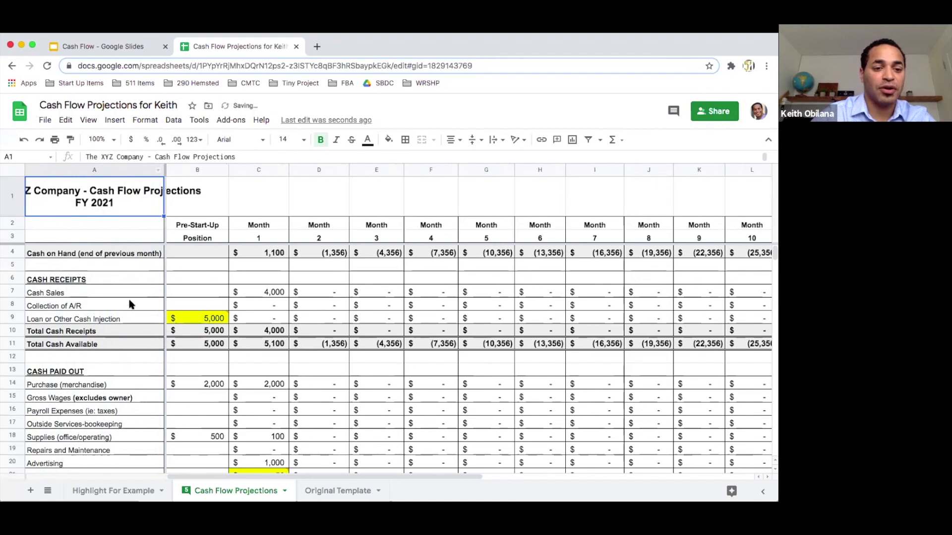
scroll(321, 353, right, 10)
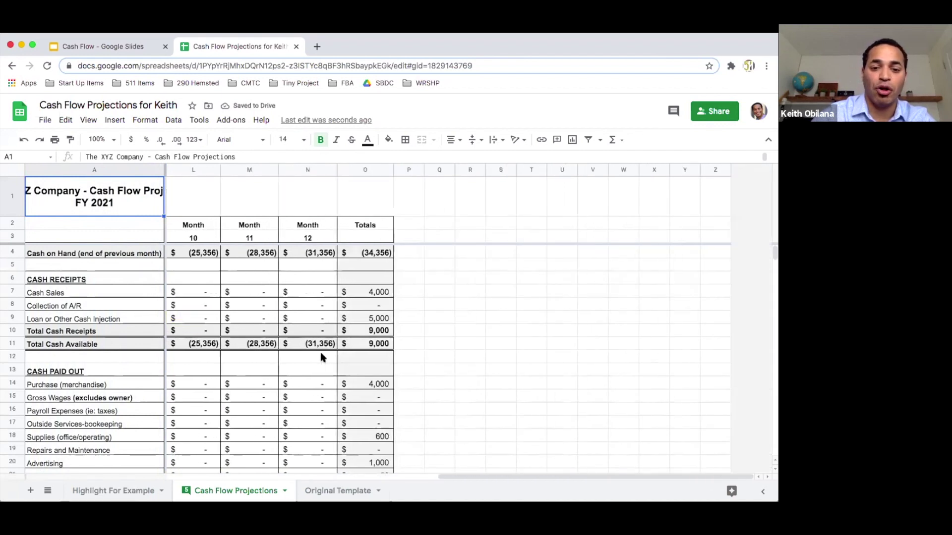
scroll(320, 353, left, 10)
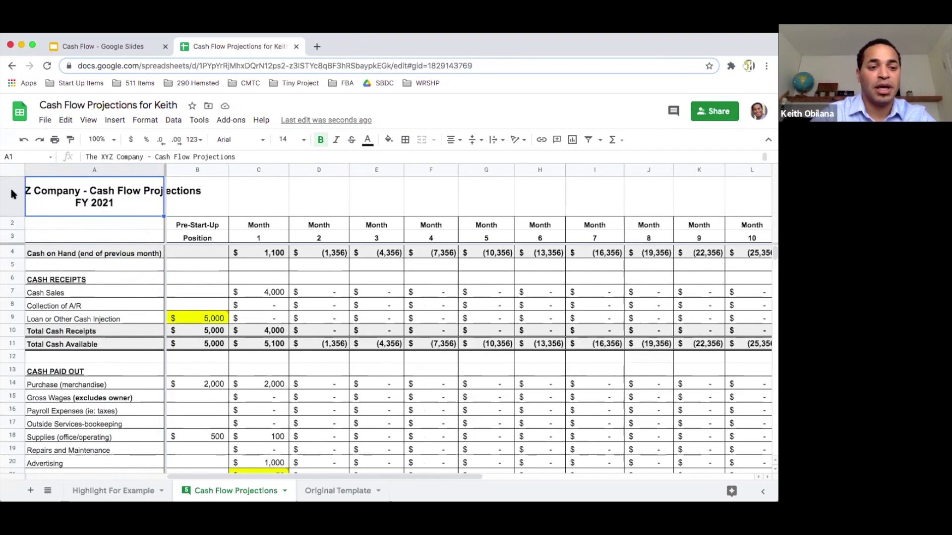
Hide row 1, which holds the company title.
click(258, 191)
scroll(270, 276, down, 2)
scroll(283, 268, up, 2)
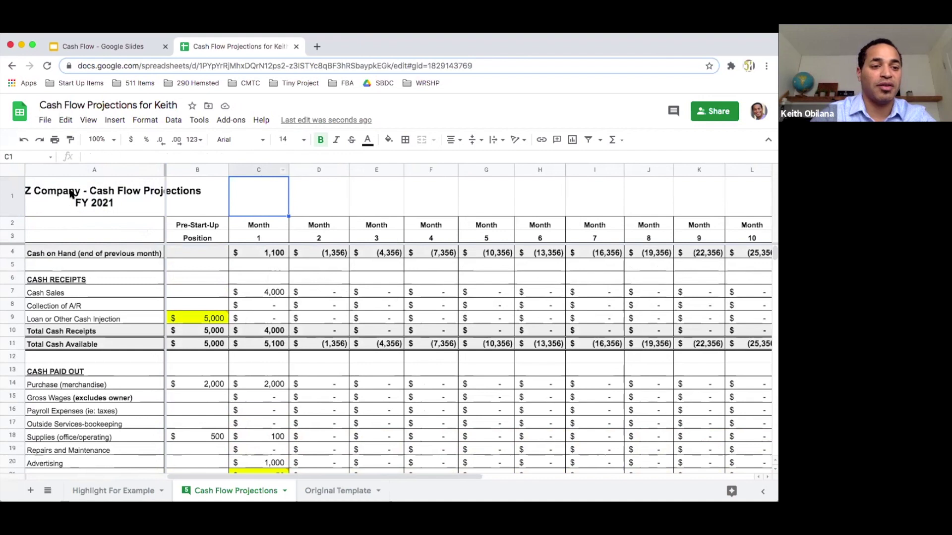
click(50, 194)
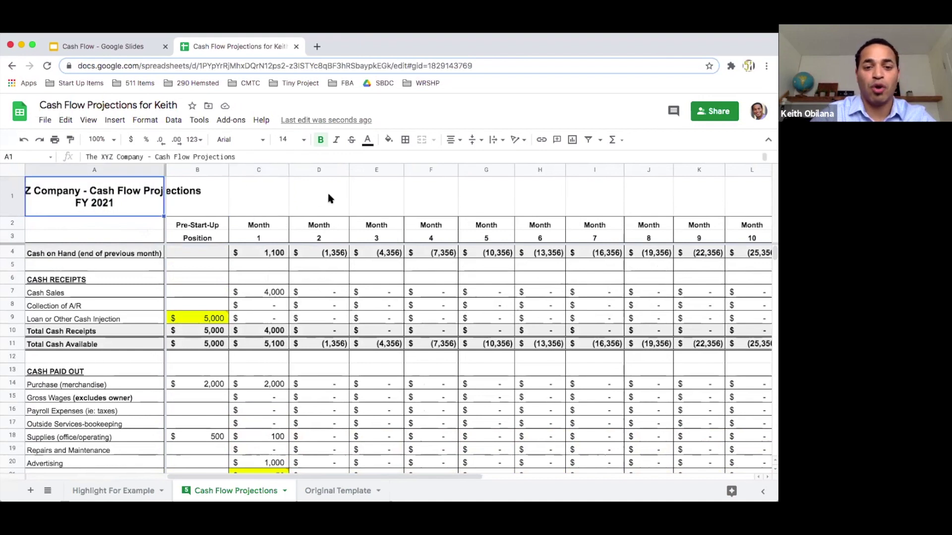
click(16, 198)
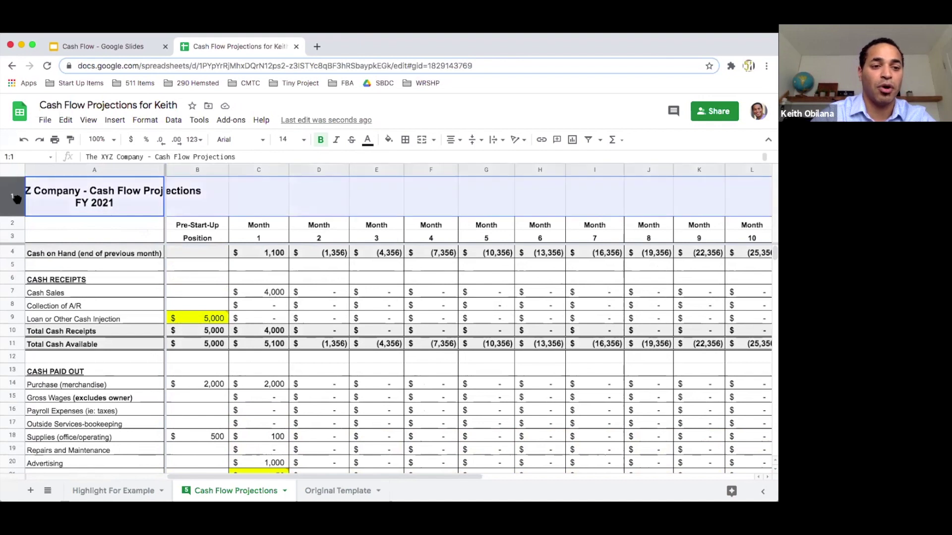
click(63, 121)
mouse_move(89, 121)
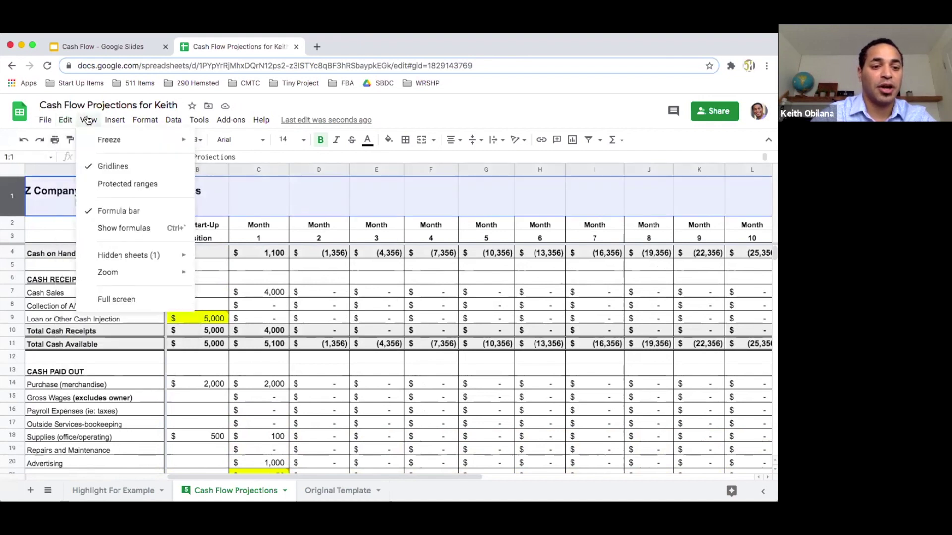
click(9, 191)
right_click(9, 191)
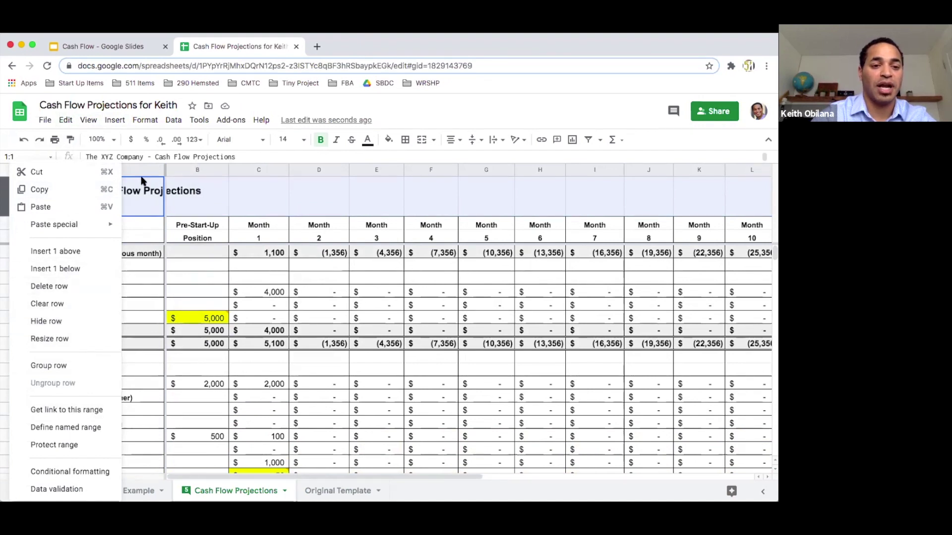
click(48, 189)
right_click(18, 200)
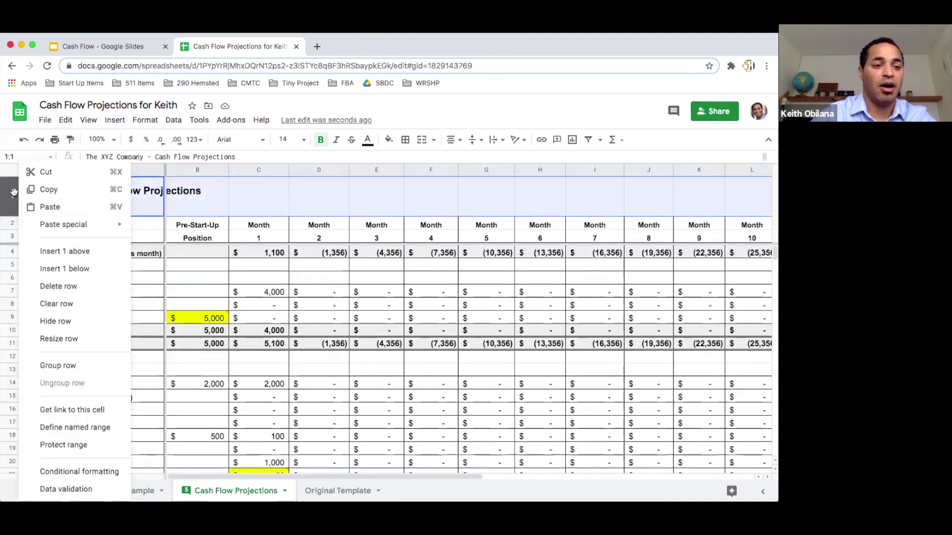
click(57, 321)
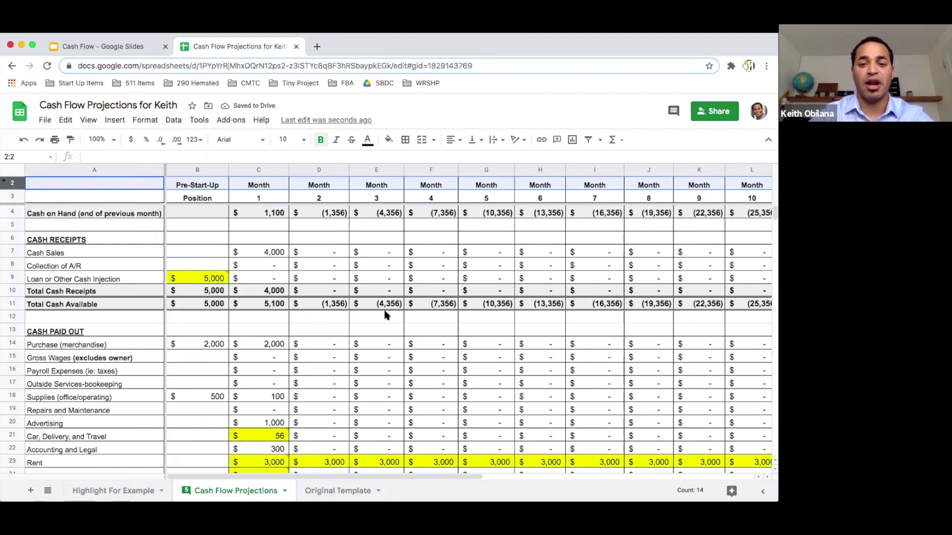
Unhide the title row above row 2 and hide it again.
right_click(9, 182)
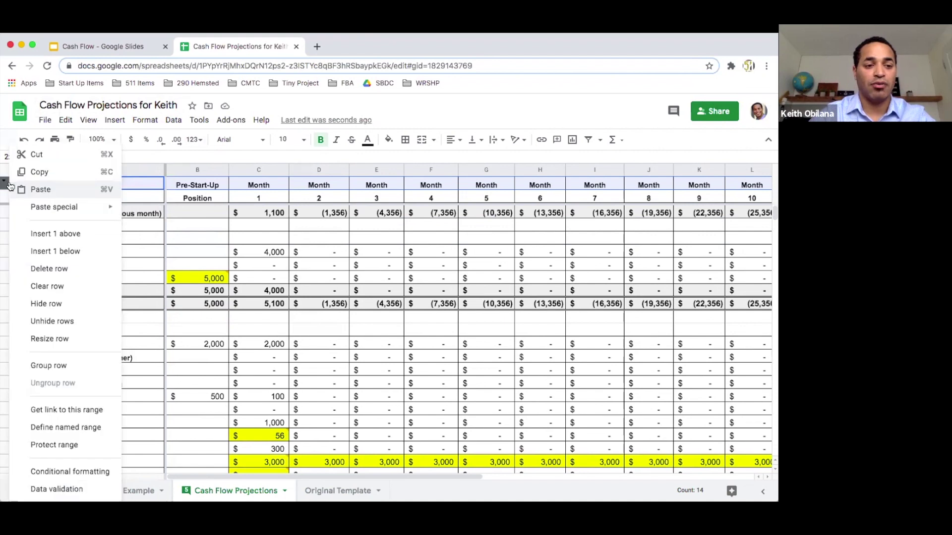
click(50, 323)
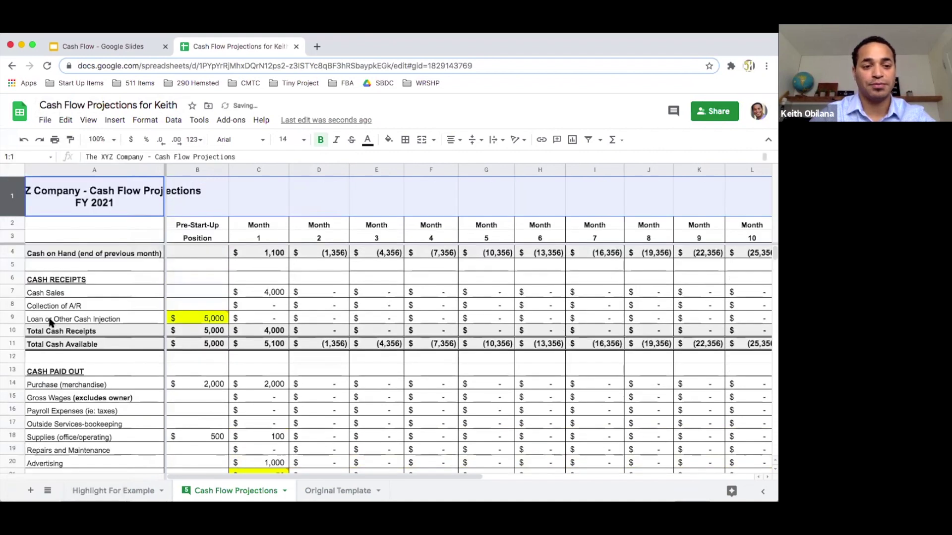
right_click(12, 189)
click(51, 322)
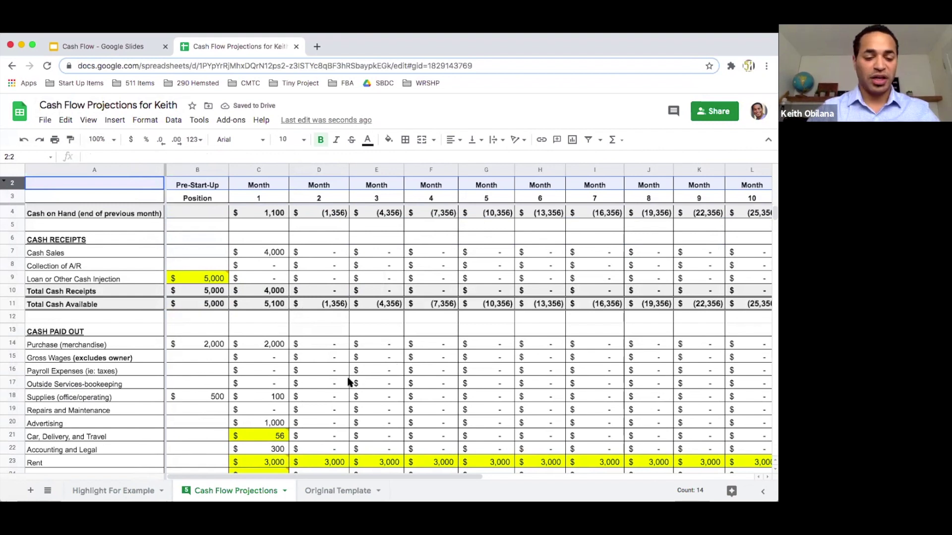
Set the sheet's zoom to 90%.
scroll(348, 381, down, 2)
scroll(348, 382, up, 2)
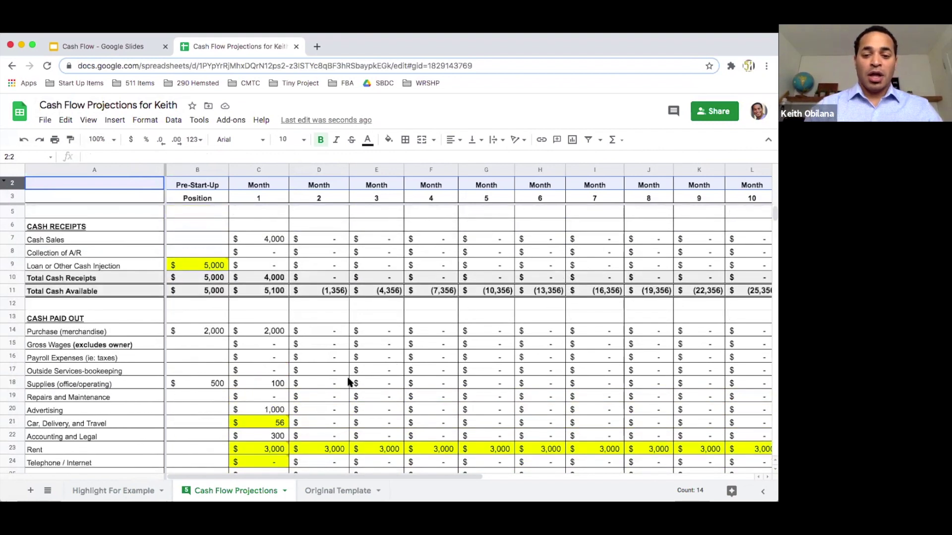
click(100, 139)
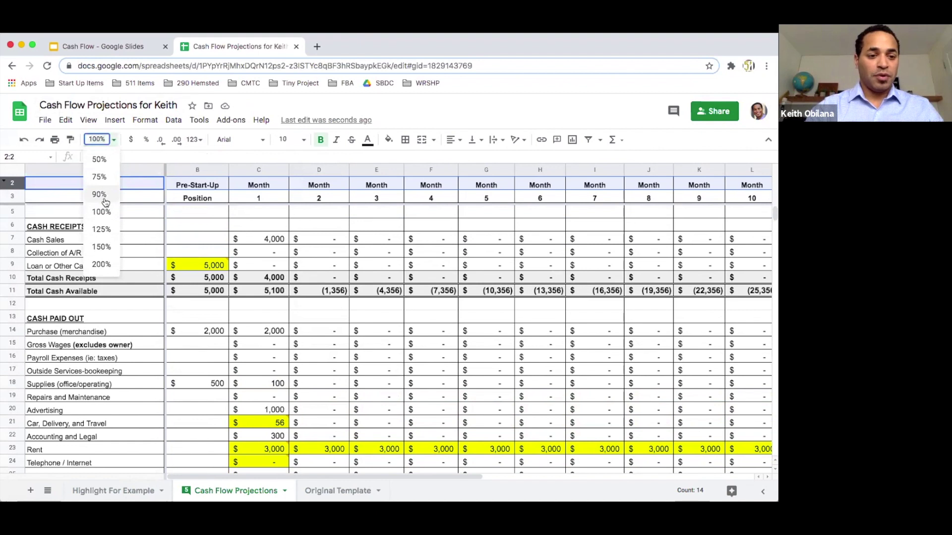
click(101, 195)
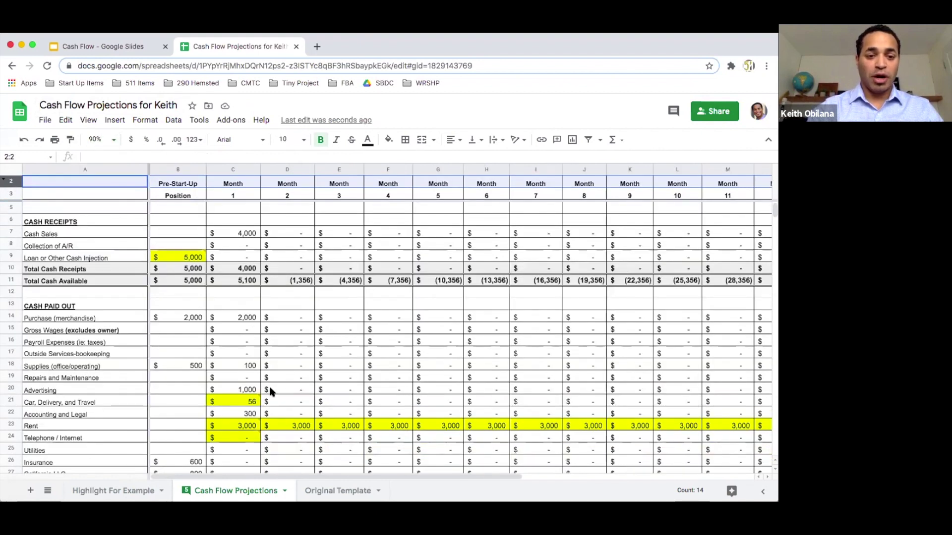
Enter 100 for Telephone / Internet in Month 1 and copy it across through Month 12.
scroll(253, 371, down, 2)
click(243, 354)
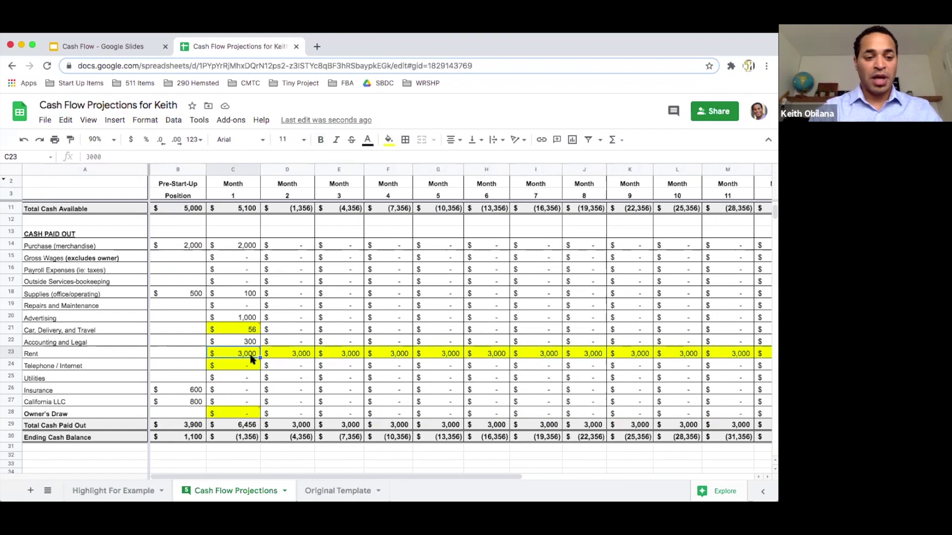
click(248, 367)
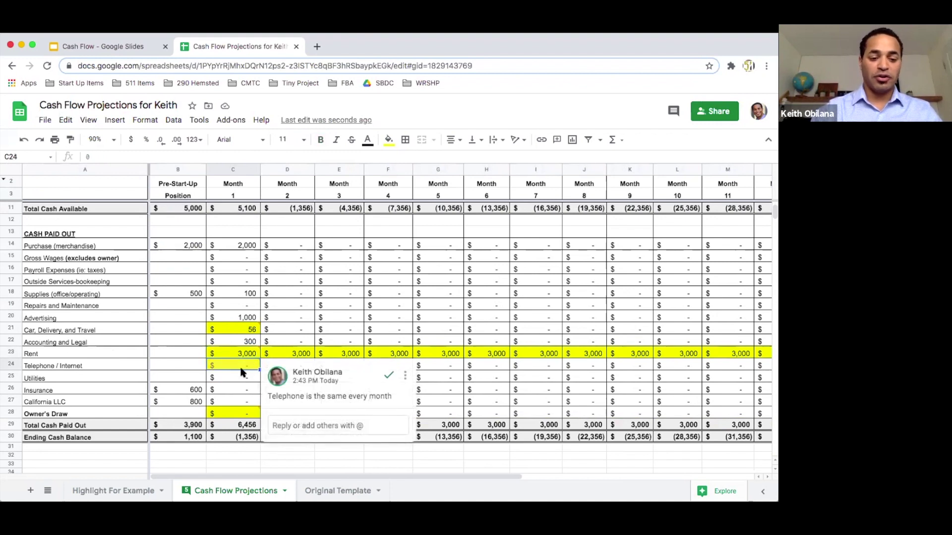
text(100)
key(Return)
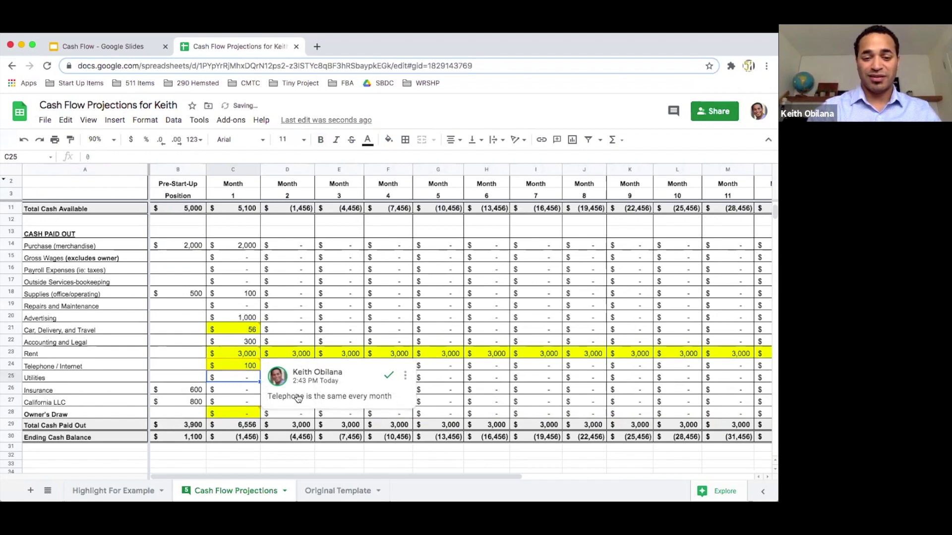
click(242, 366)
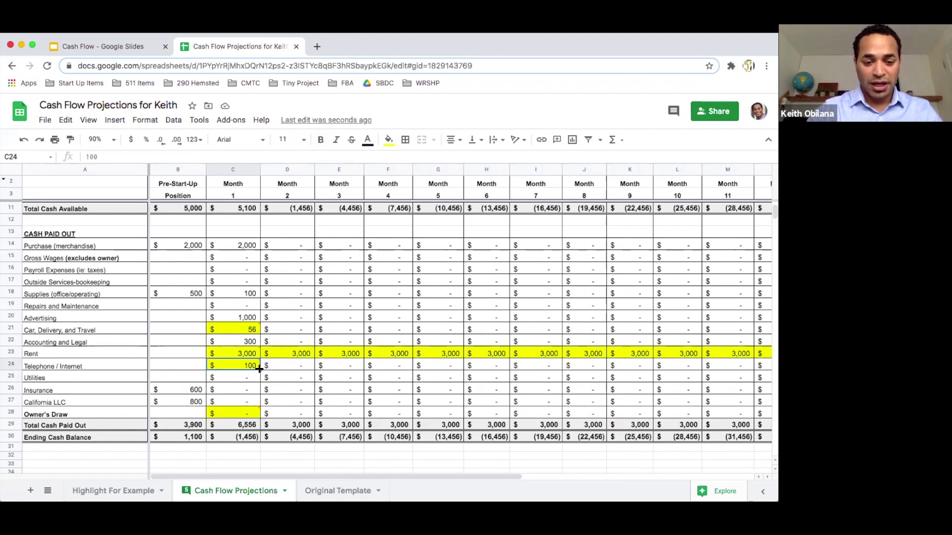
drag(260, 369, 677, 368)
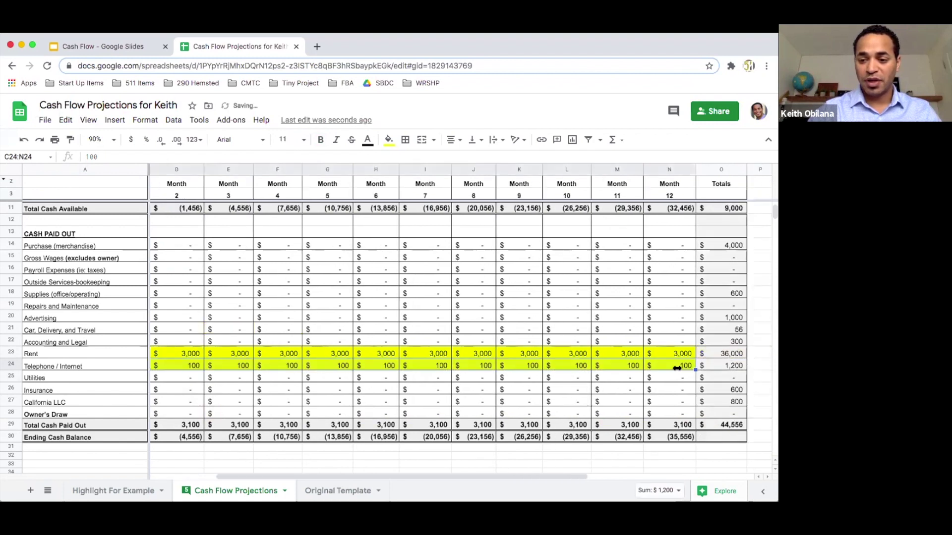
Enter 100 for Utilities in Month 1.
scroll(614, 390, left, 3)
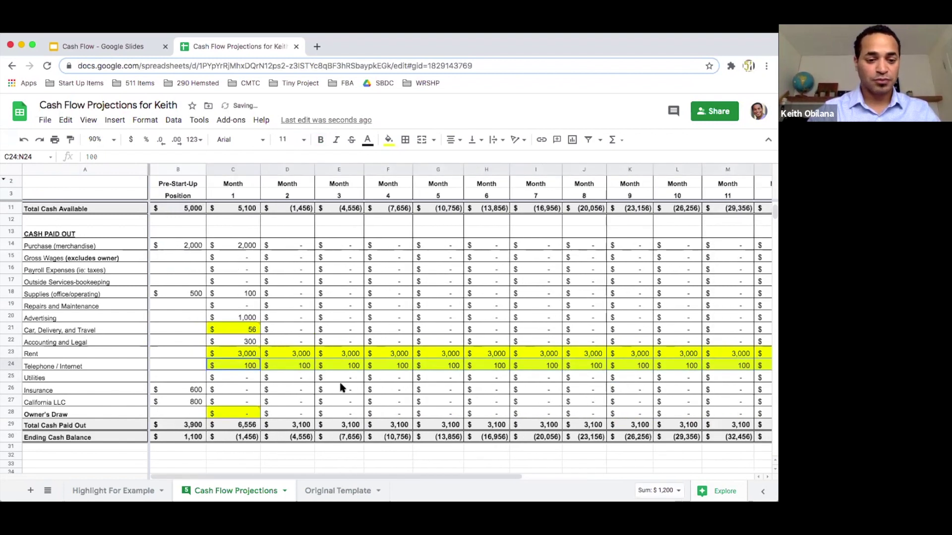
click(254, 380)
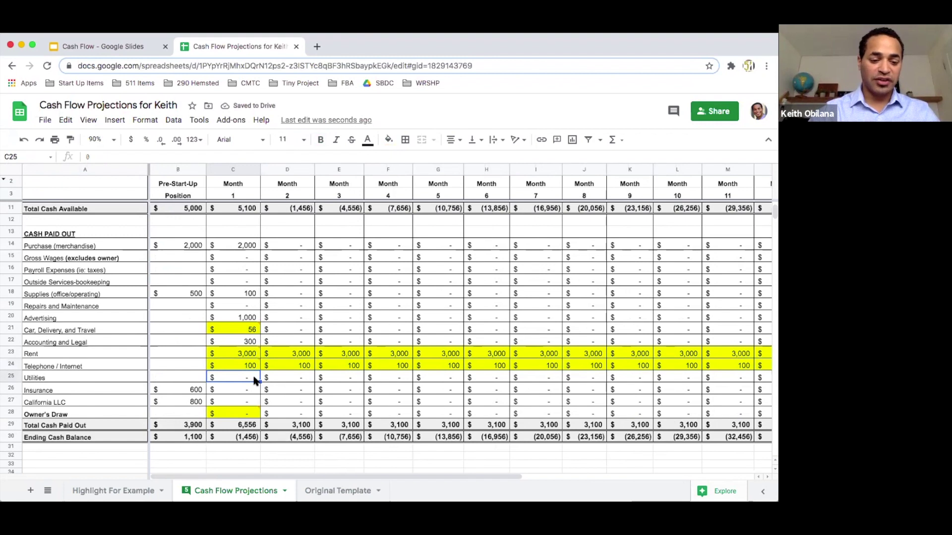
text(100)
key(Return)
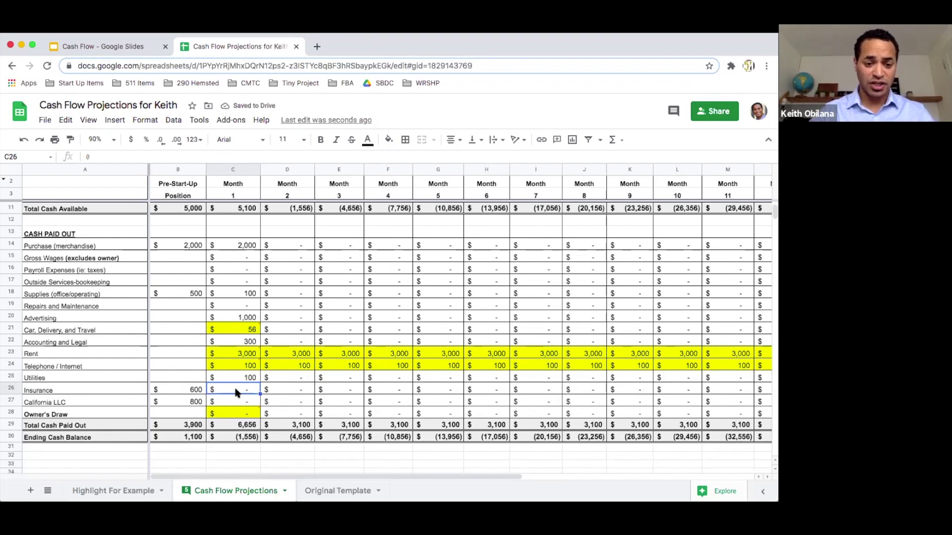
Enter 600 for Insurance in Month 6, matching the pre-start-up insurance amount.
click(185, 393)
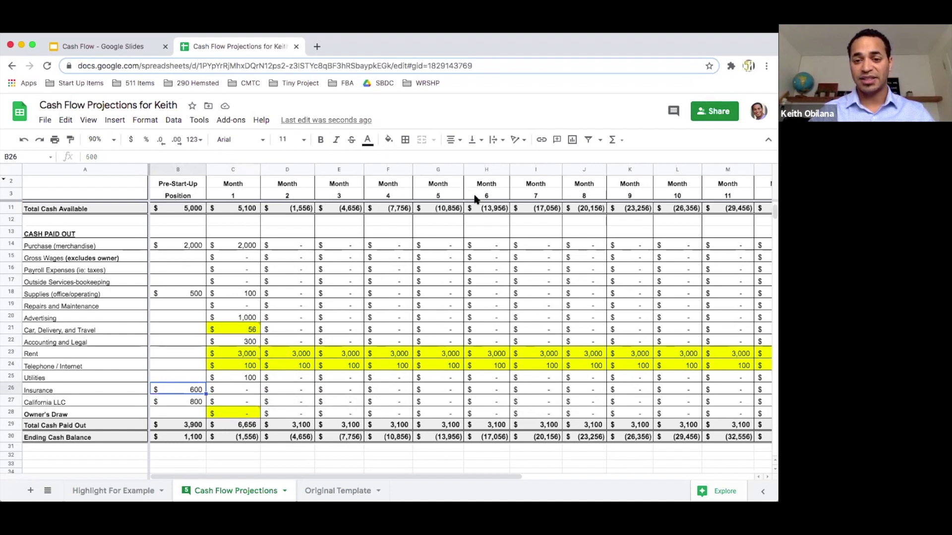
click(479, 390)
text(600)
key(Return)
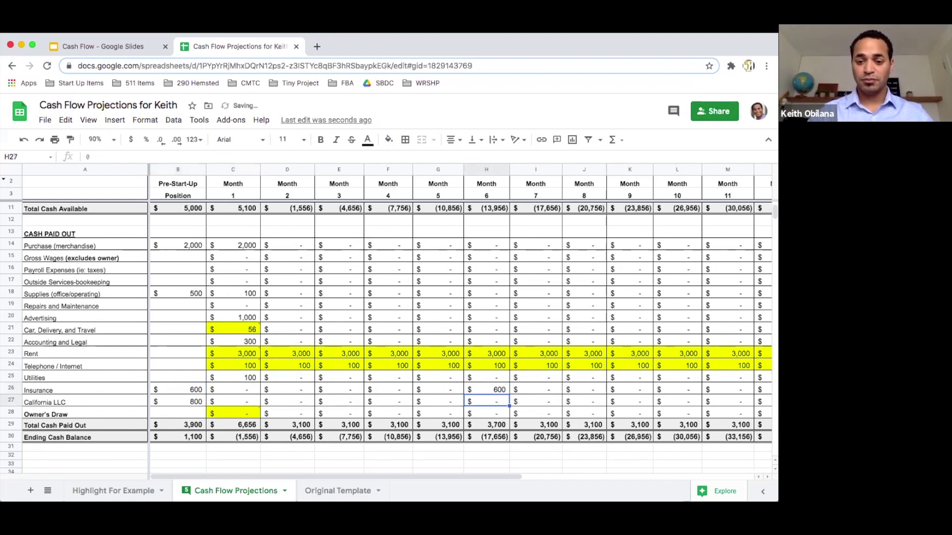
Add the note "Insurance is for 6 months" to the Month 6 Insurance cell.
click(495, 390)
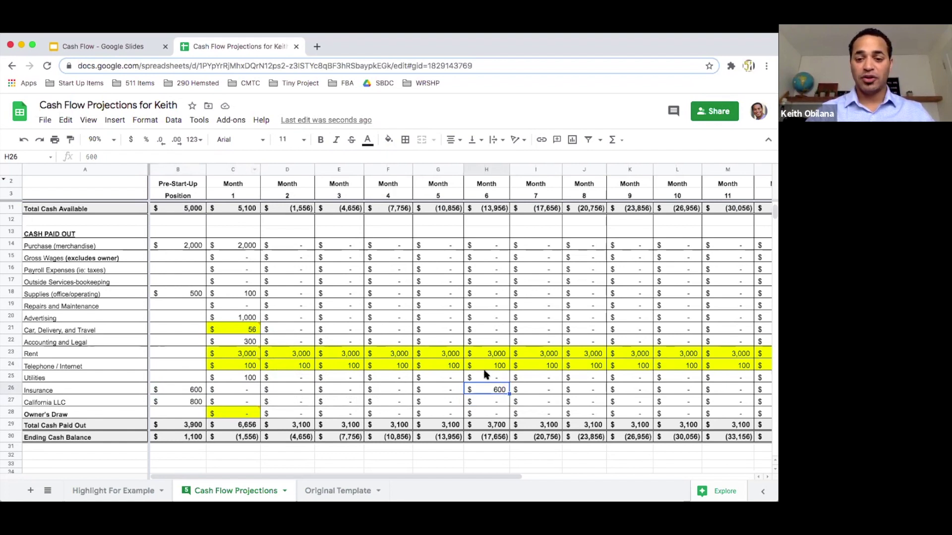
click(120, 121)
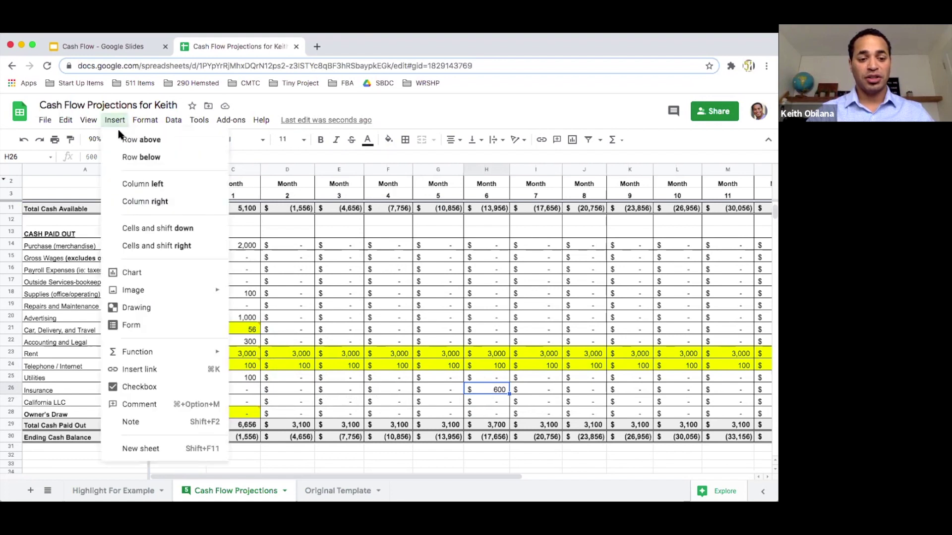
click(134, 422)
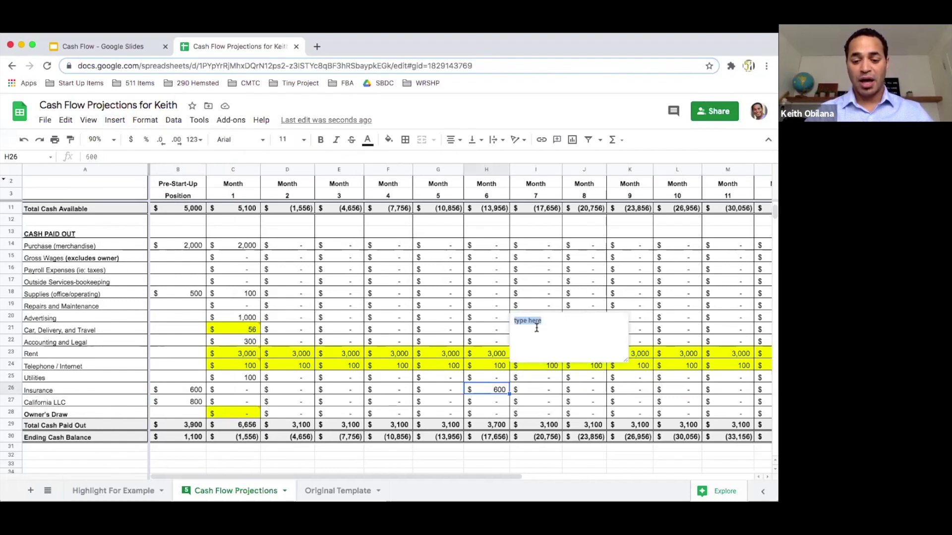
text(Isu)
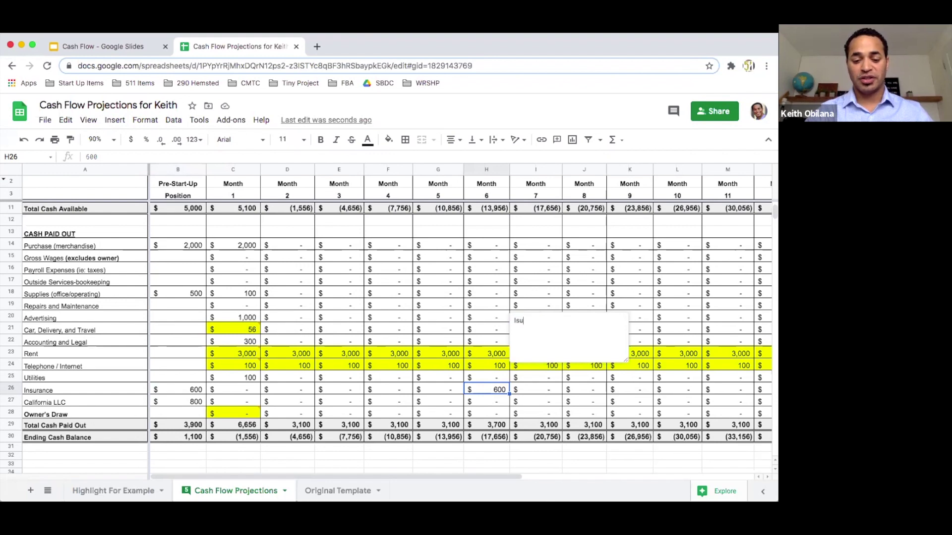
text(rance Is)
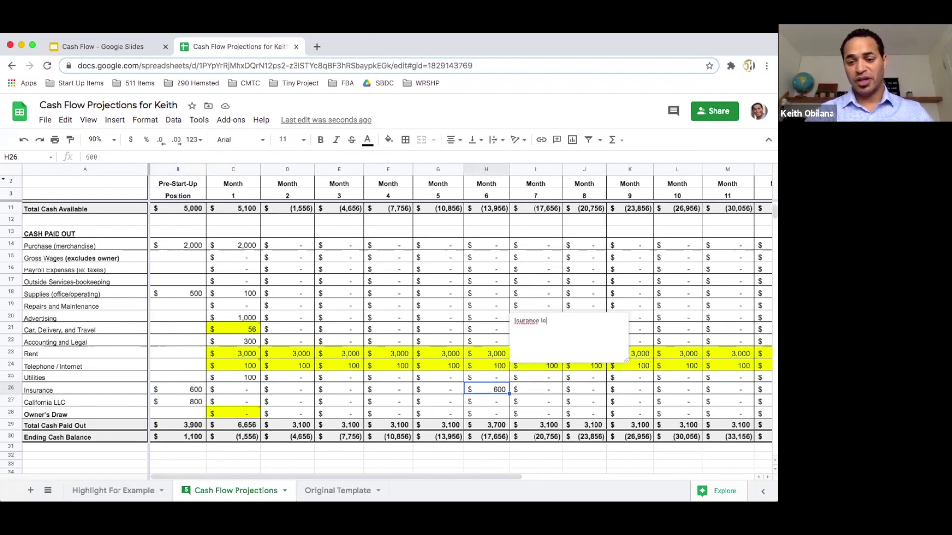
text(months)
click(515, 320)
text(n)
click(601, 352)
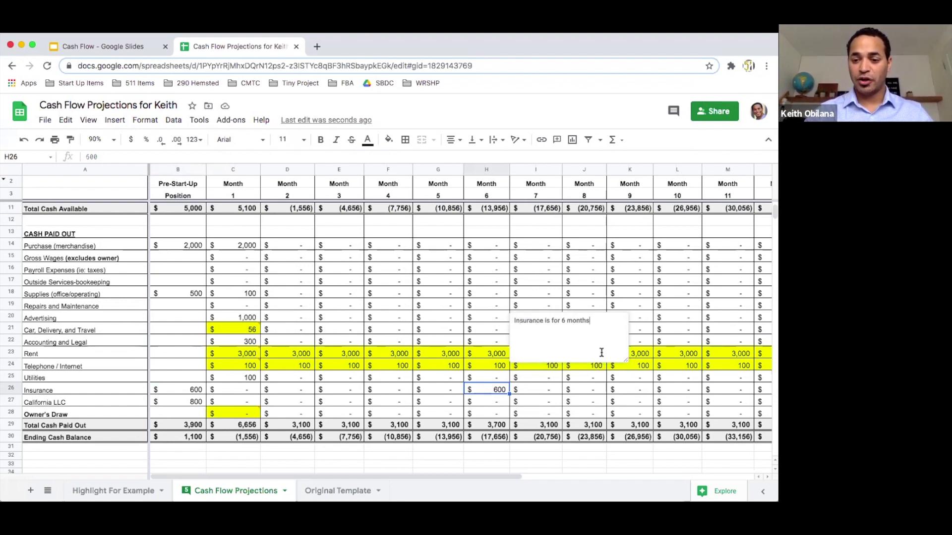
Highlight the Month 6 Insurance cell with a yellow fill.
click(498, 391)
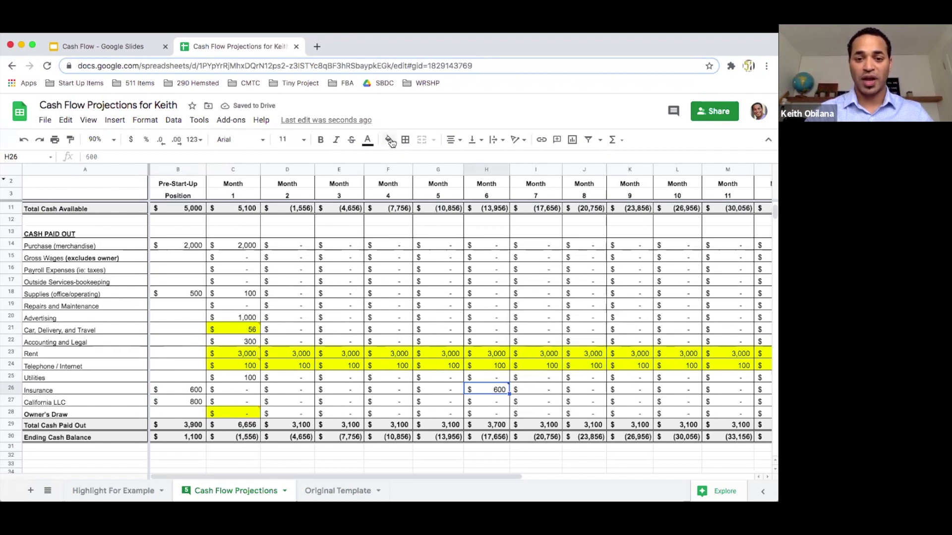
mouse_move(478, 387)
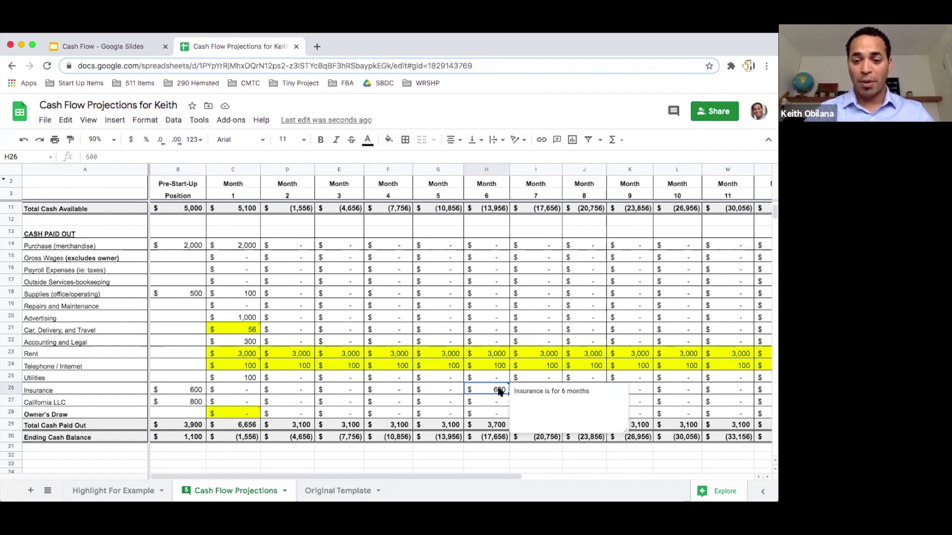
click(389, 139)
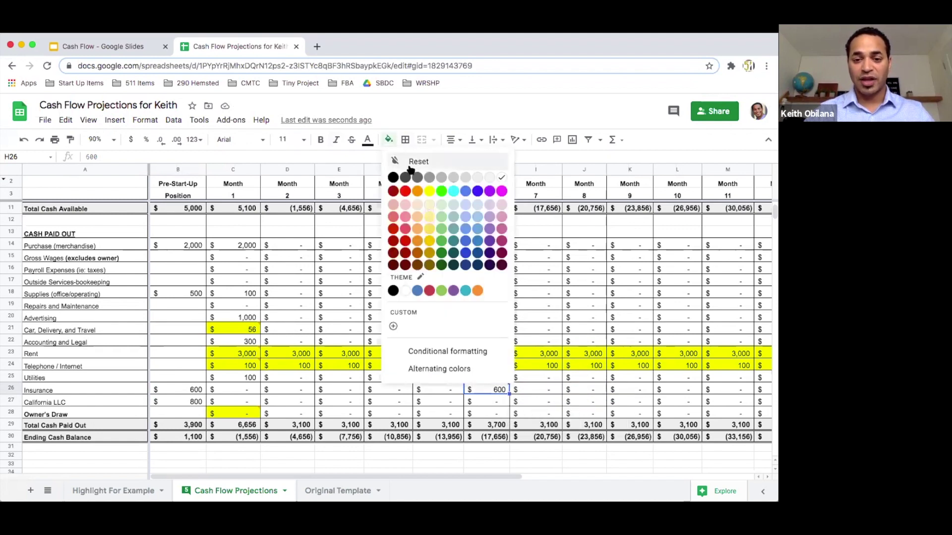
click(429, 191)
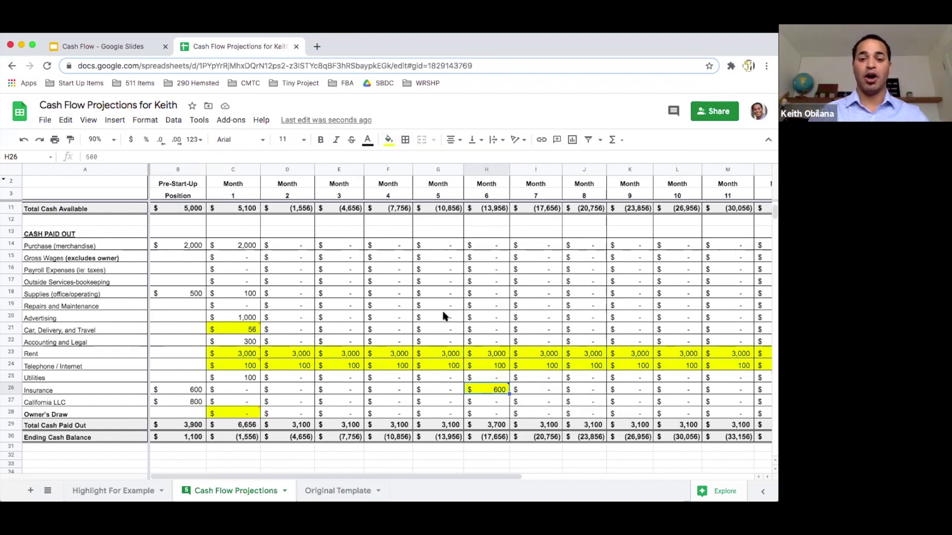
Reset the fill color of the Rent and Telephone / Internet amounts for Months 1 through 12 (C23:N24).
mouse_move(225, 355)
drag(225, 354, 680, 365)
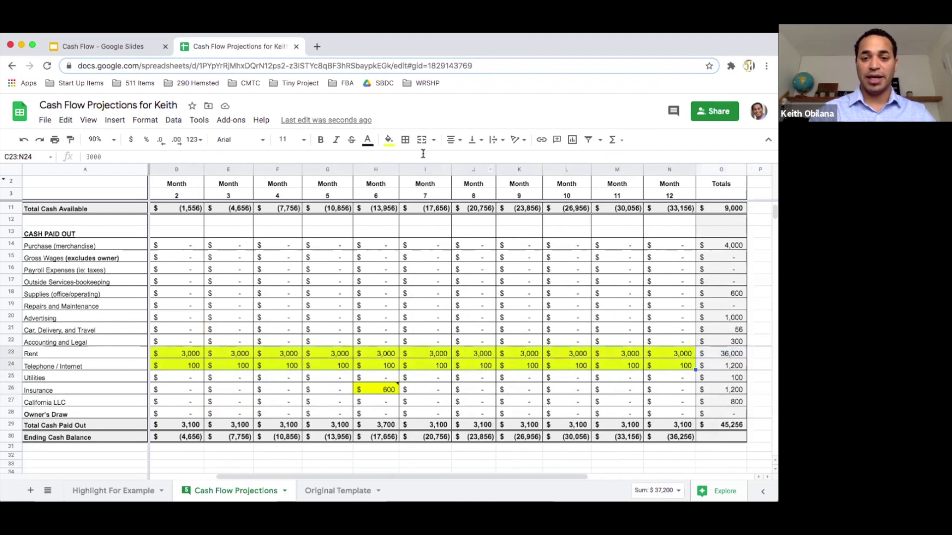
click(391, 138)
click(403, 157)
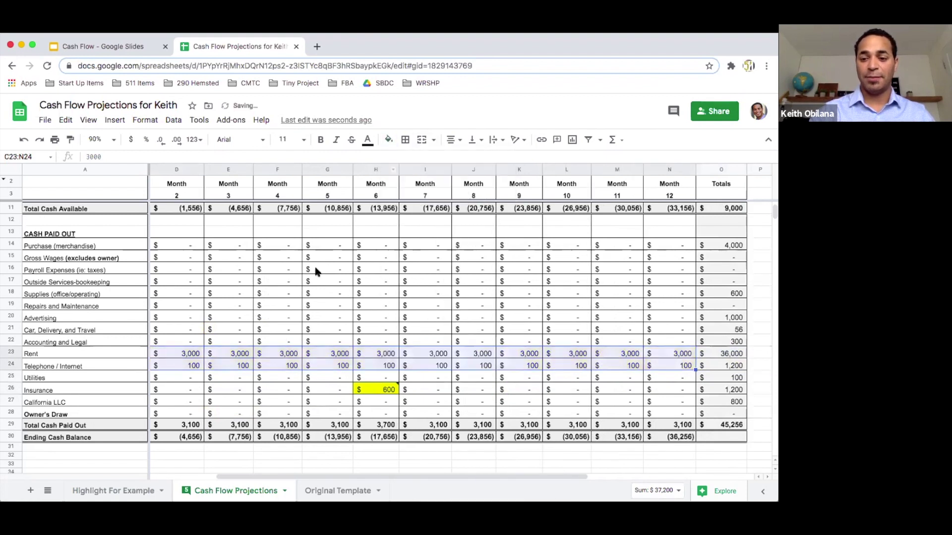
scroll(313, 271, left, 3)
click(321, 368)
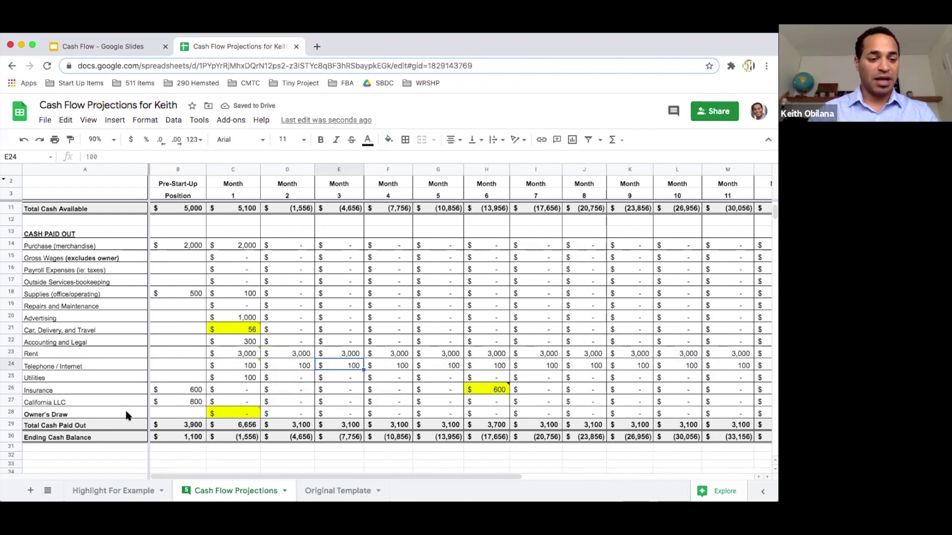
Delete the comment about keeping separate business and personal bank accounts from the Month 1 Owner's Draw cell.
click(233, 401)
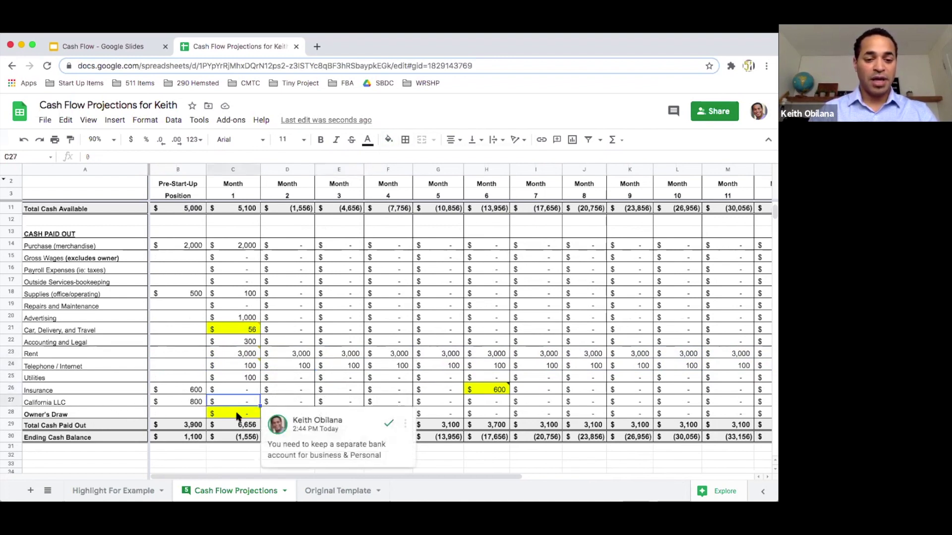
click(238, 415)
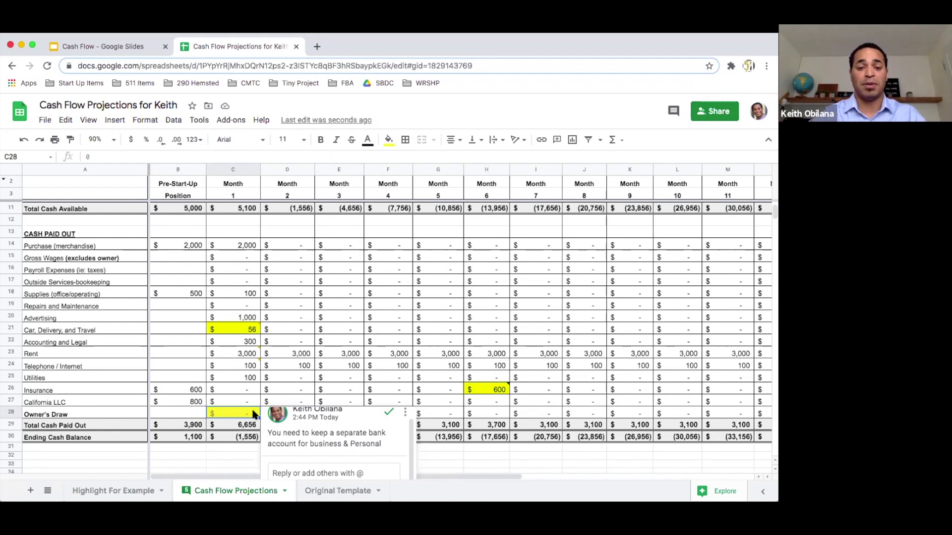
click(405, 413)
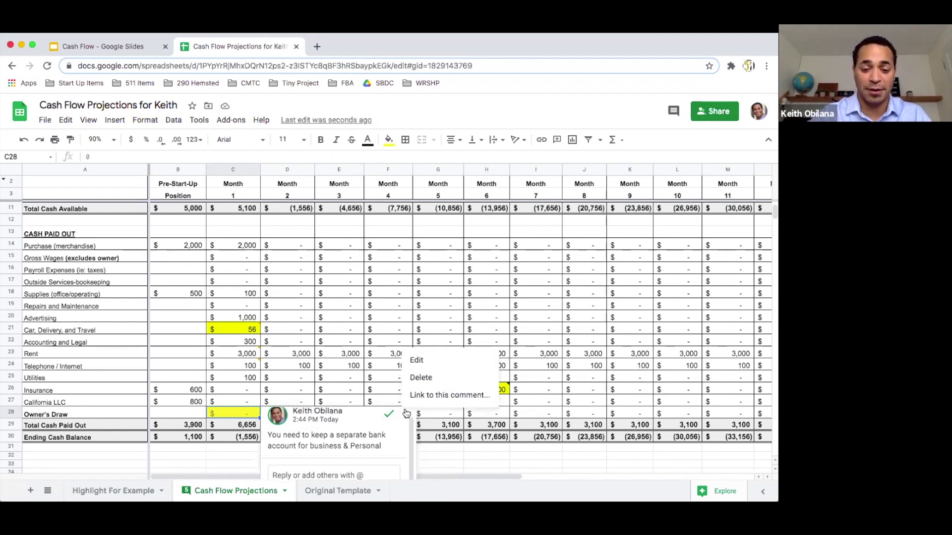
click(426, 379)
click(353, 427)
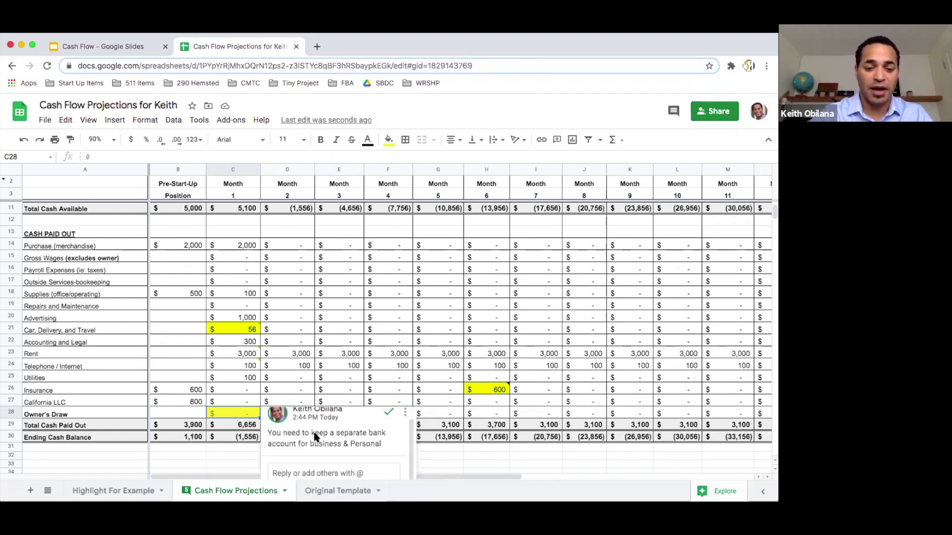
scroll(404, 411, up, 1)
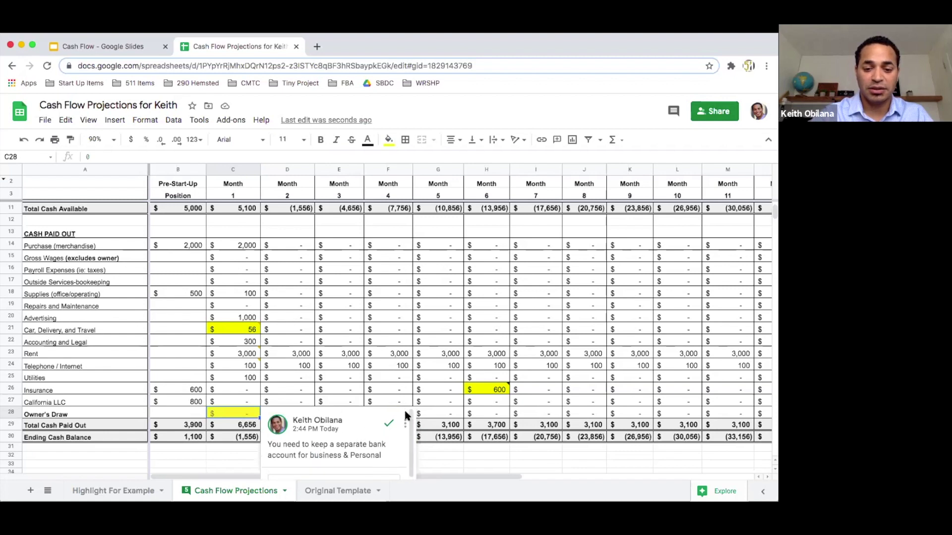
click(405, 424)
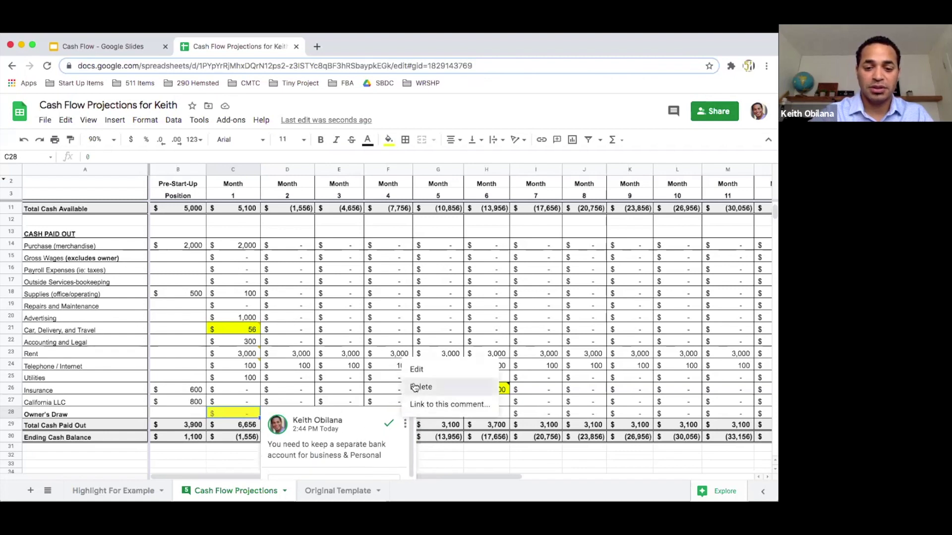
click(415, 389)
click(320, 429)
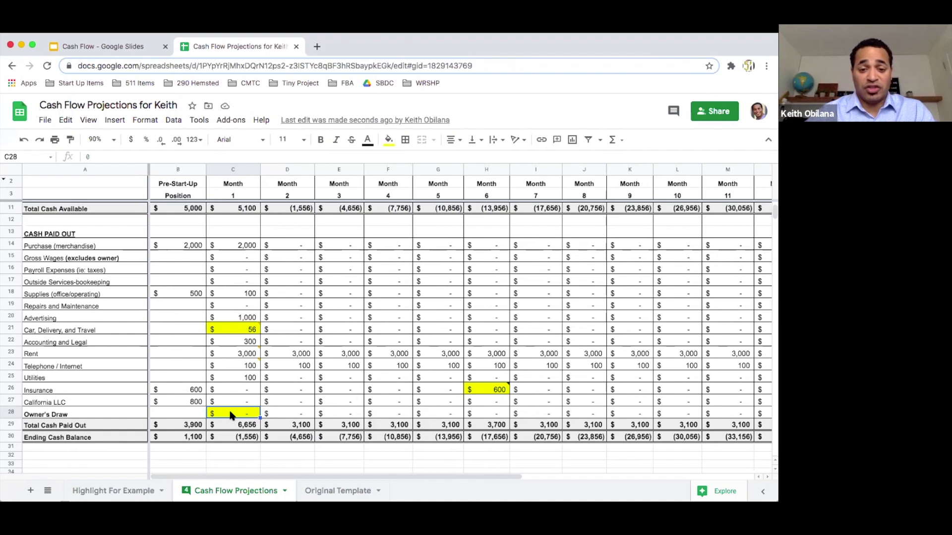
Examine the Month 1 Ending Cash Balance formula and the comment on the Month 1 Rent cell.
click(239, 438)
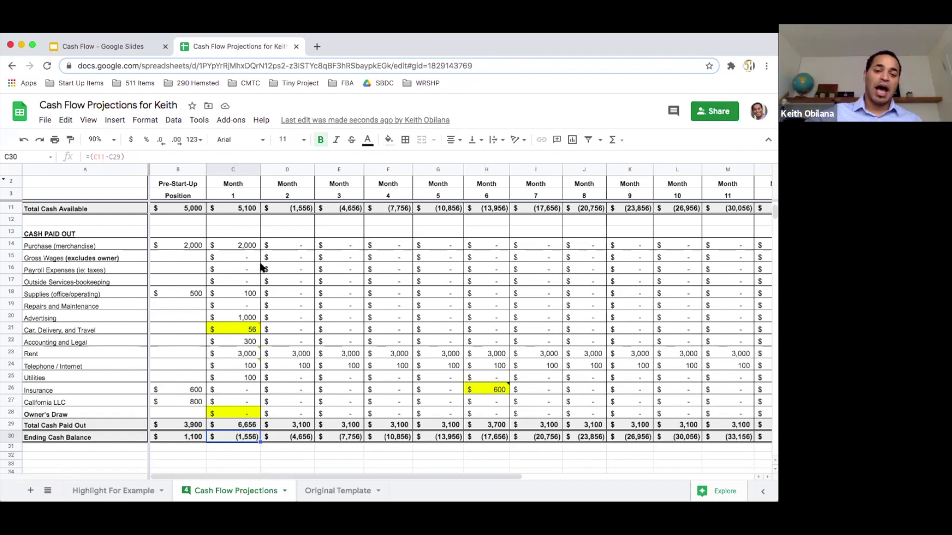
click(231, 361)
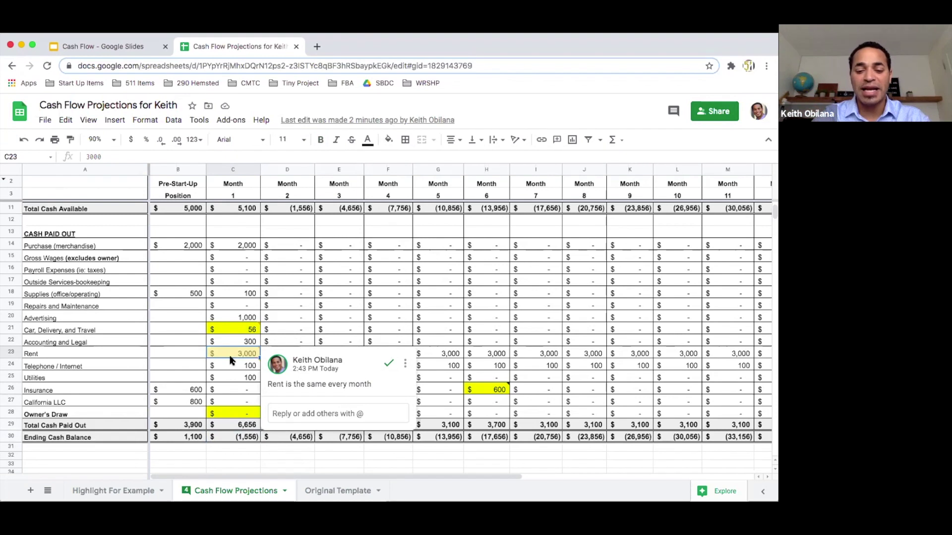
Set the Month 1 Rent to 900 and copy that amount across the Rent row through Month 12.
text(900)
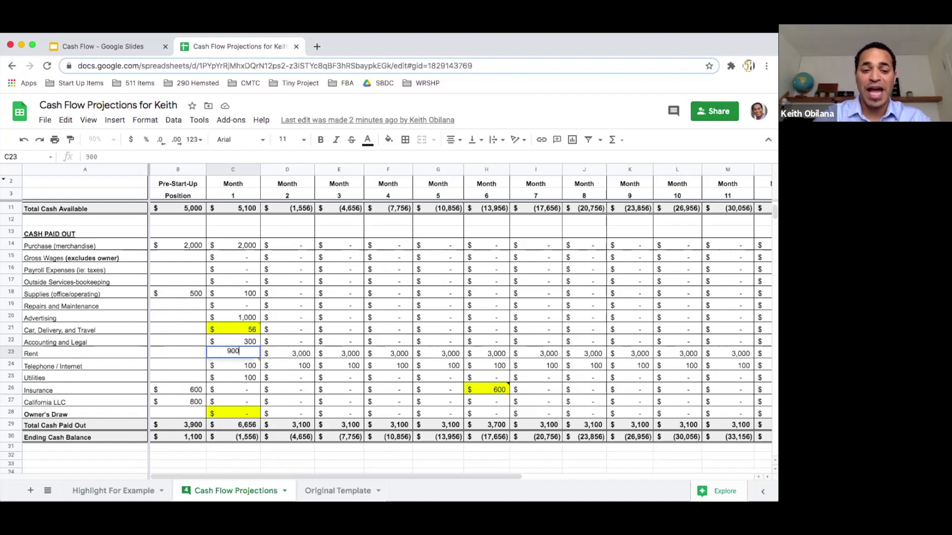
key(Return)
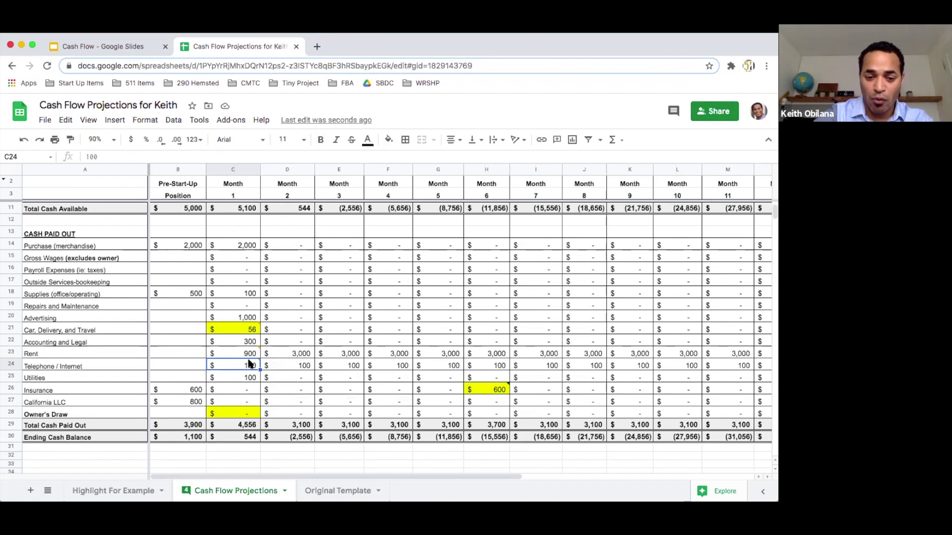
click(11, 351)
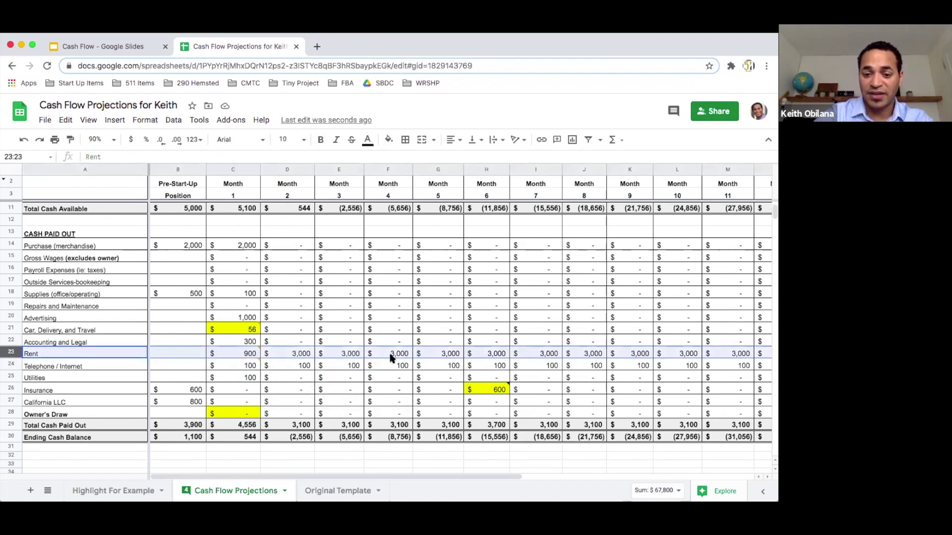
click(252, 355)
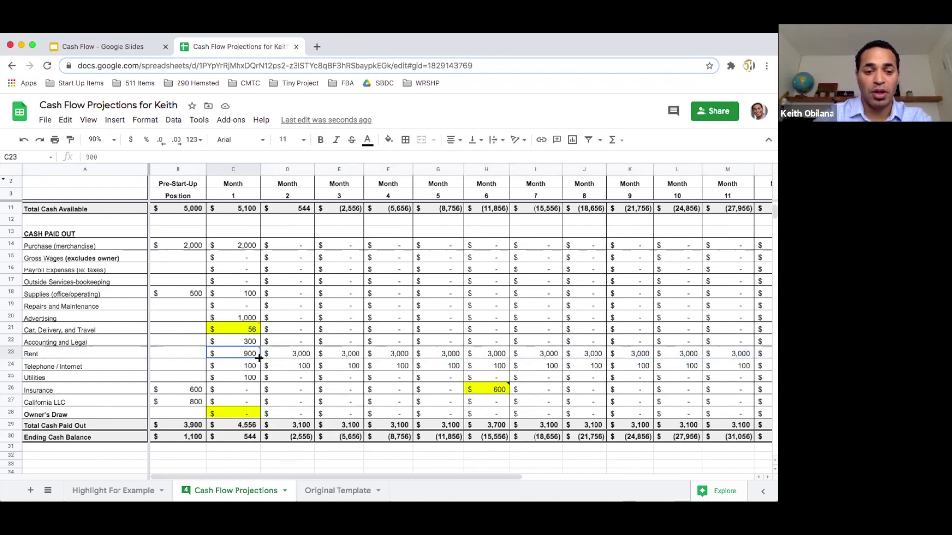
drag(259, 358, 766, 355)
click(395, 272)
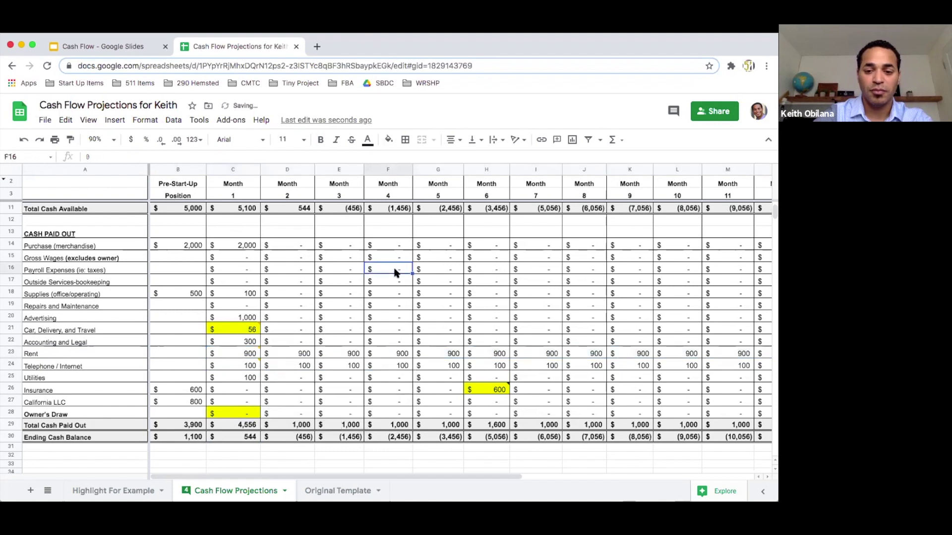
mouse_move(251, 360)
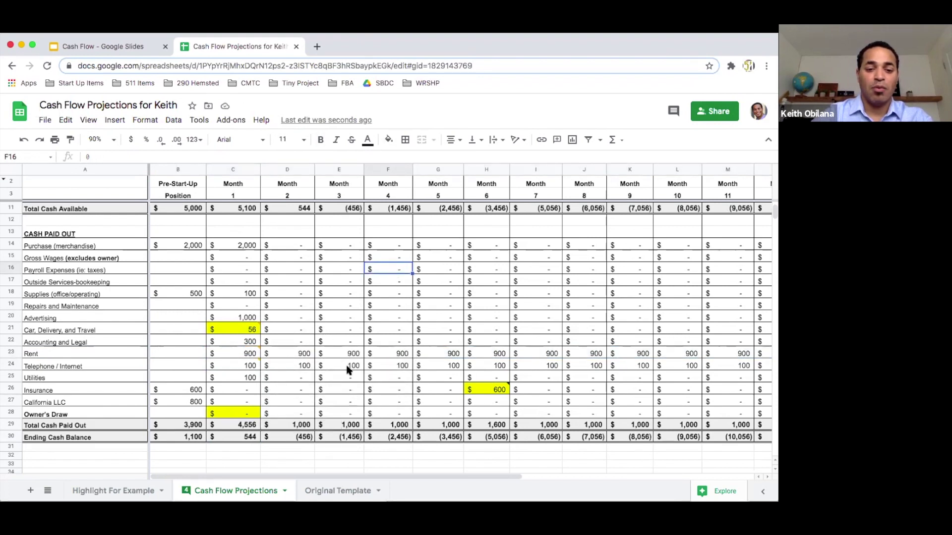
Enter an Owner's Draw of 544 for Month 1 and check its effect on the Month 1 Ending Cash Balance.
click(253, 438)
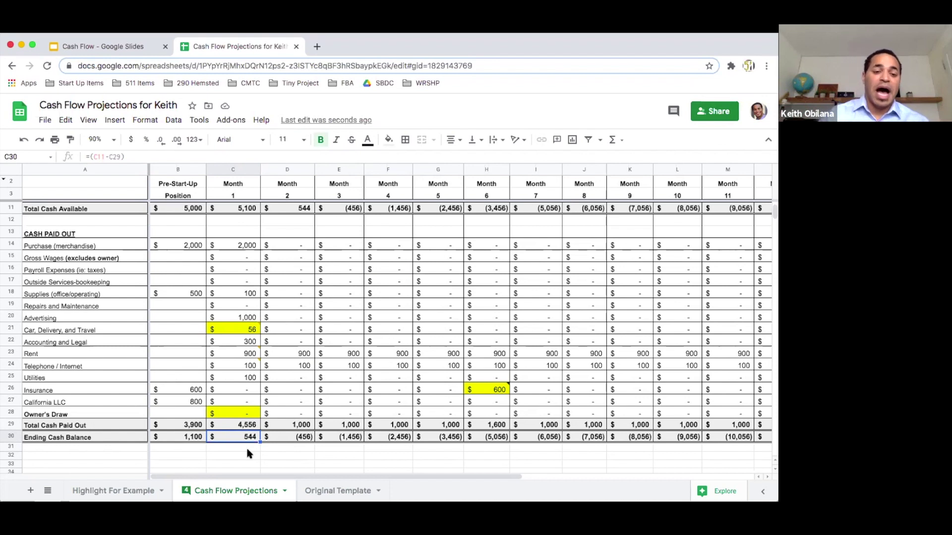
click(250, 415)
text(544)
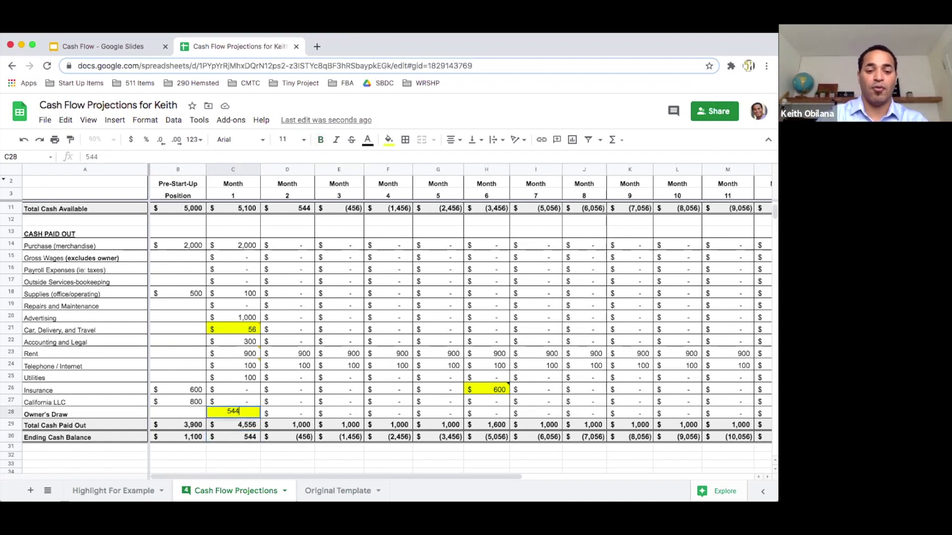
key(Return)
click(246, 436)
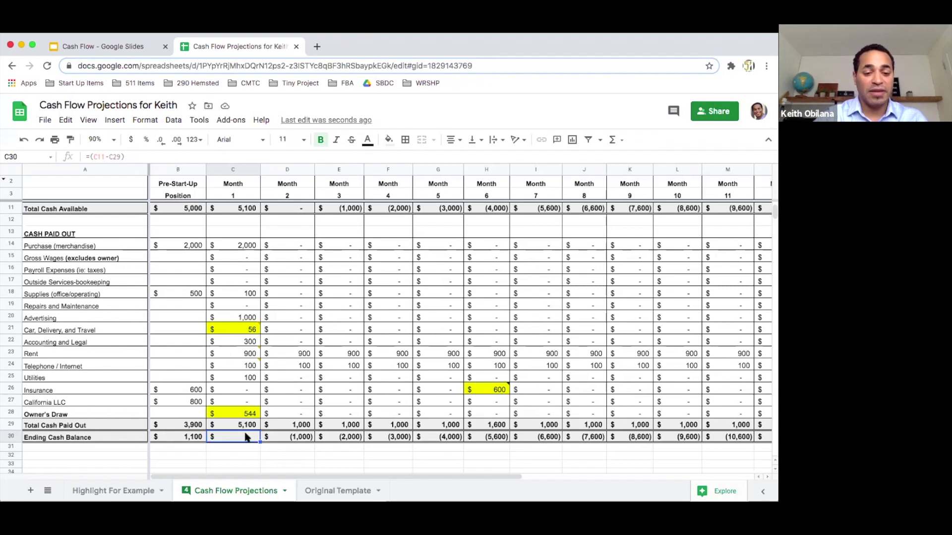
Set the Month 1 Owner's Draw back to 0 and recheck the Ending Cash Balance.
click(249, 415)
text(0)
key(Return)
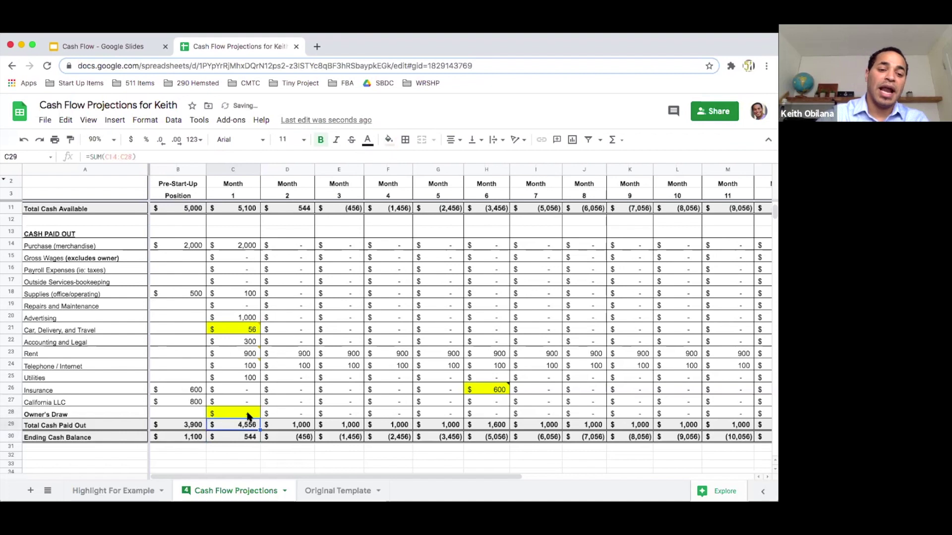
click(248, 437)
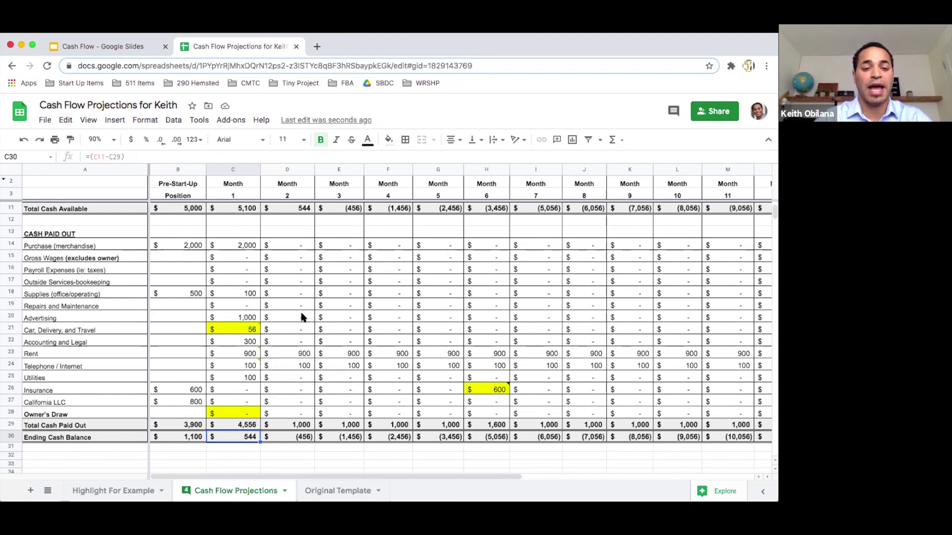
Compare the Month 2 Cash on Hand at the end of the previous month with the Month 1 Ending Cash Balance.
scroll(303, 317, up, 7)
scroll(304, 318, right, 2)
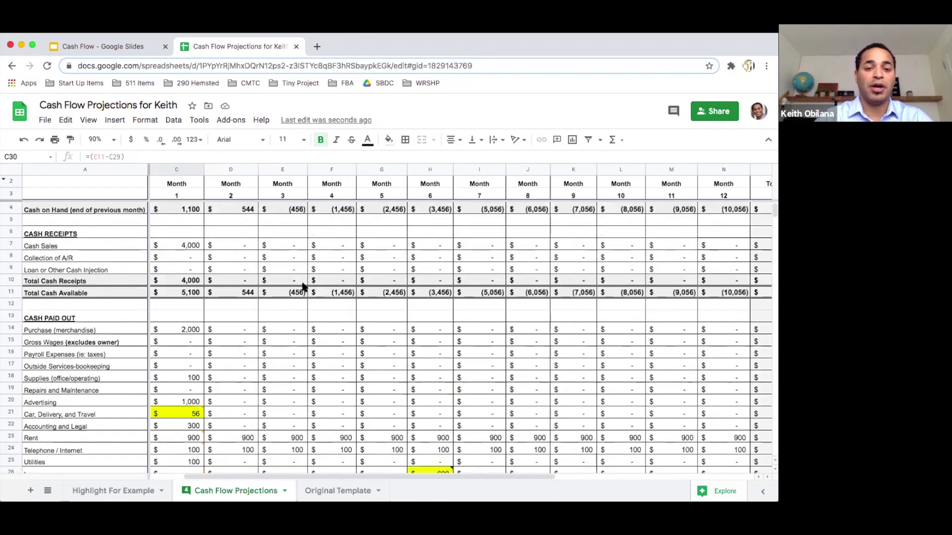
scroll(318, 250, left, 2)
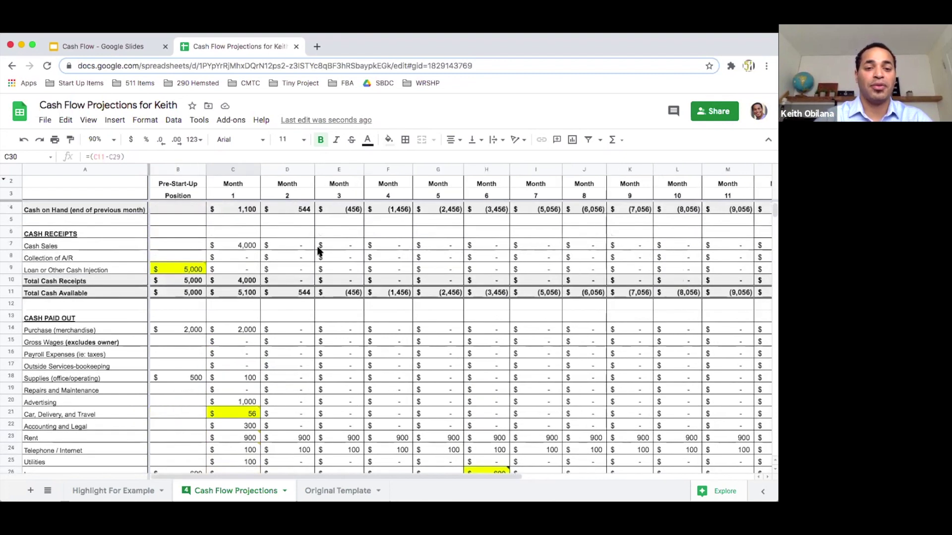
click(289, 169)
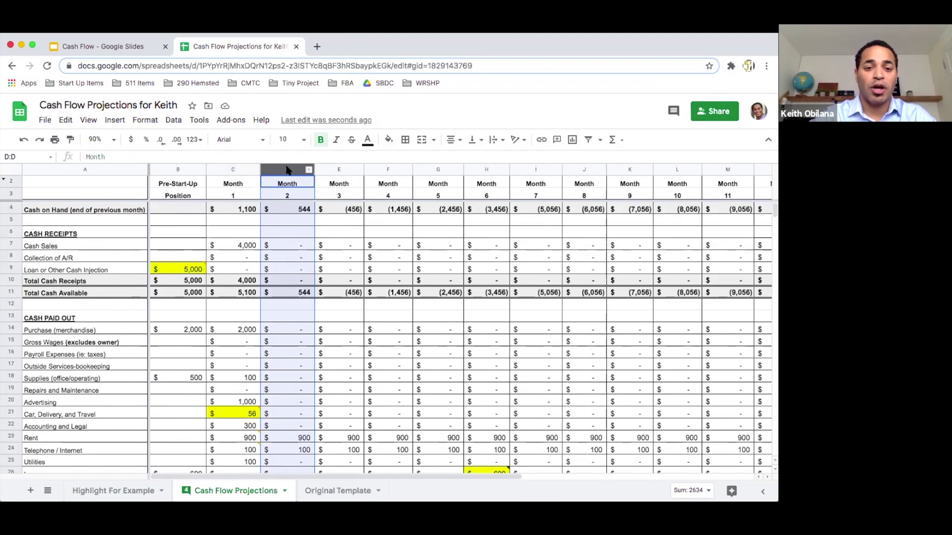
click(299, 211)
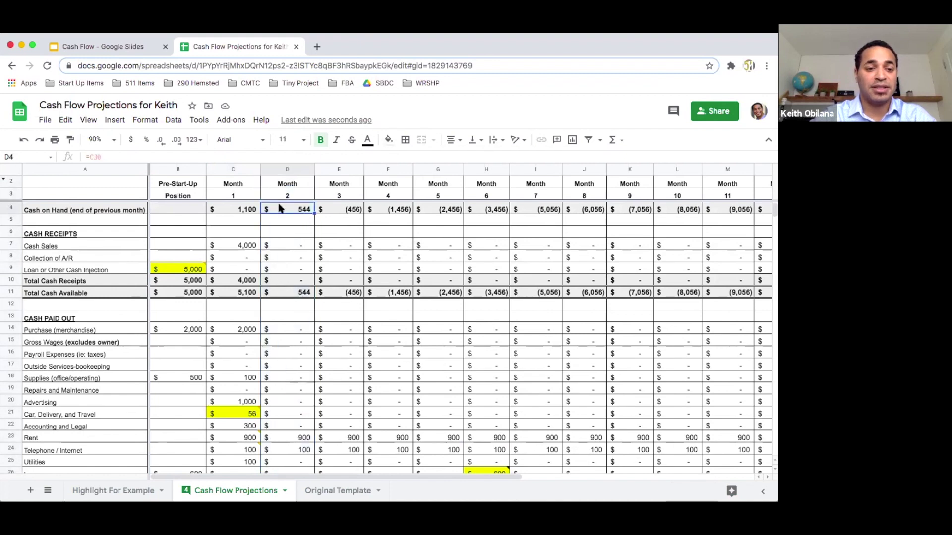
scroll(274, 295, down, 3)
scroll(274, 295, down, 4)
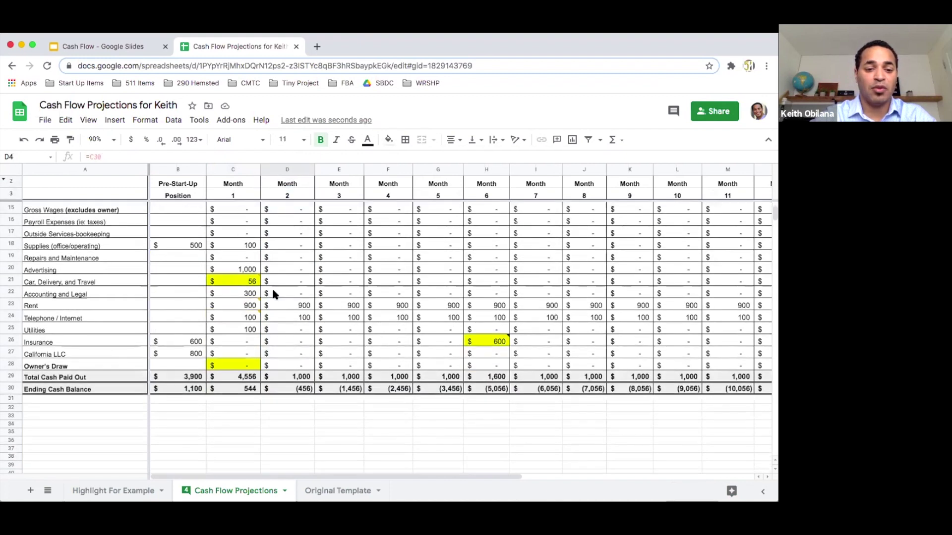
click(250, 391)
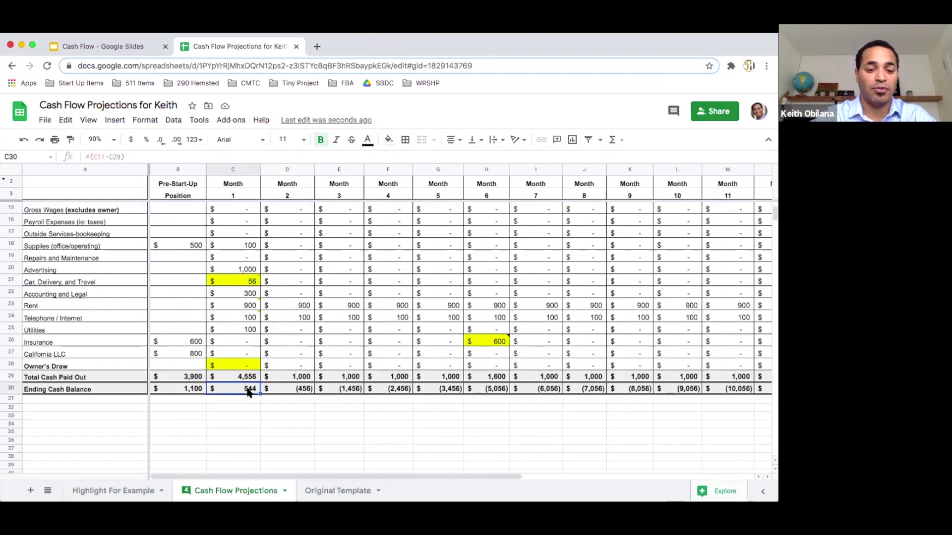
scroll(295, 309, up, 5)
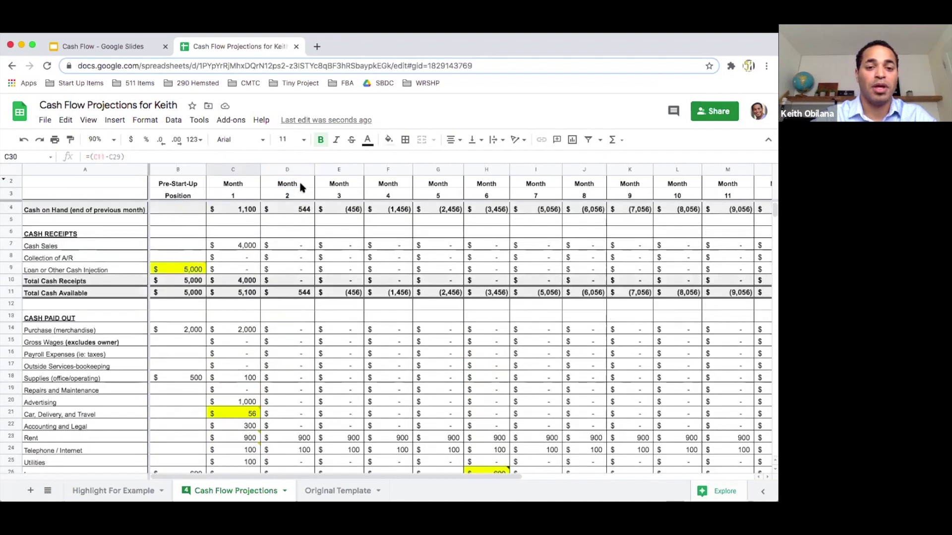
Enter Month 2 receipts of 4000 for Cash Sales and 1000 for Collection of A/R.
click(296, 248)
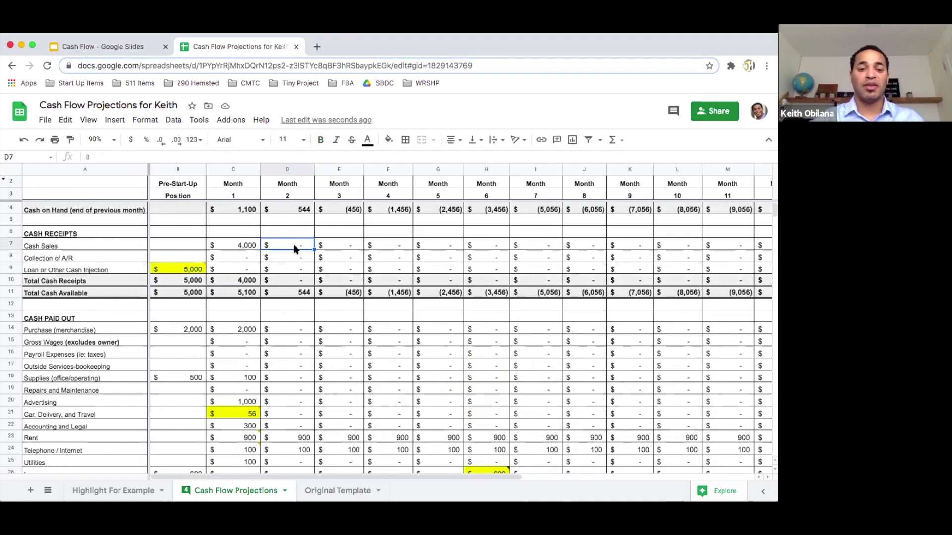
text(400)
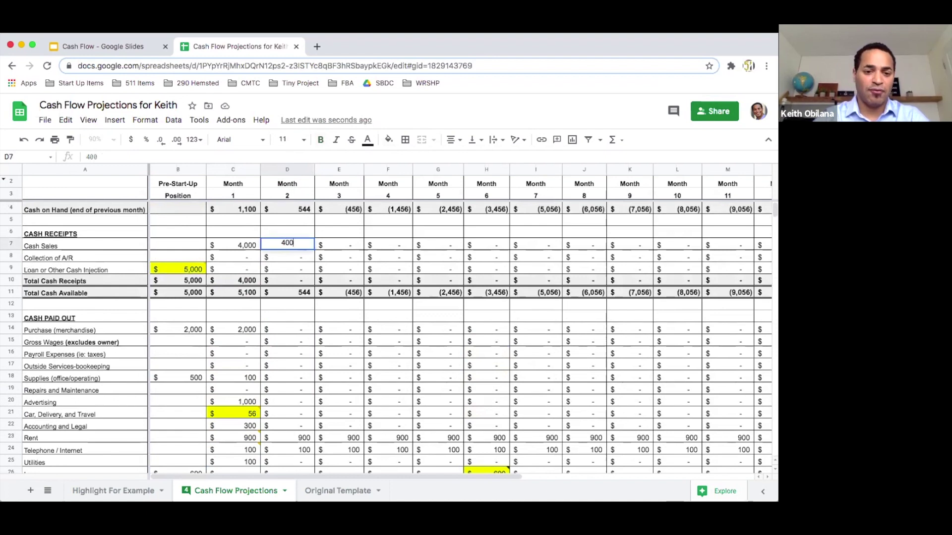
text(0)
key(Return)
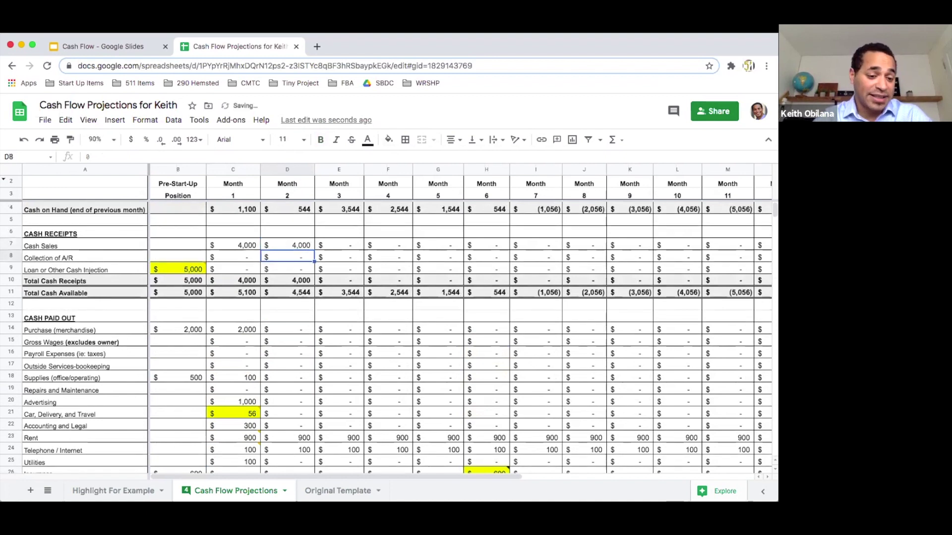
text(1000)
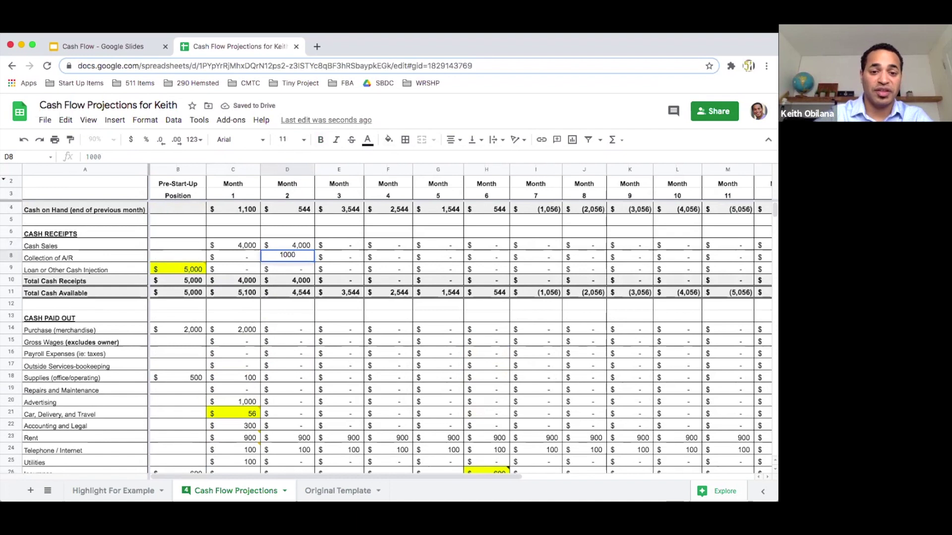
key(Return)
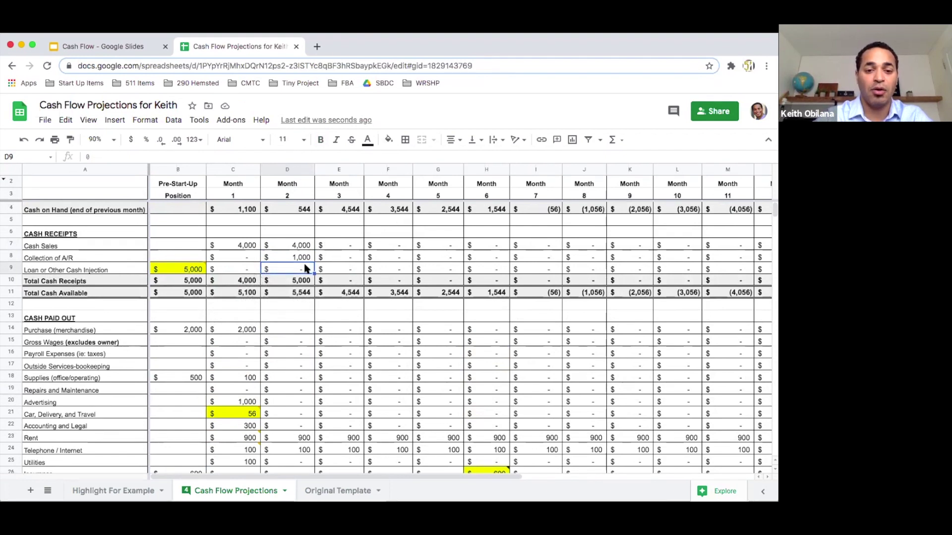
Examine how Month 2 Total Cash Receipts and Total Cash Available are calculated from the receipts and Cash on Hand.
click(305, 280)
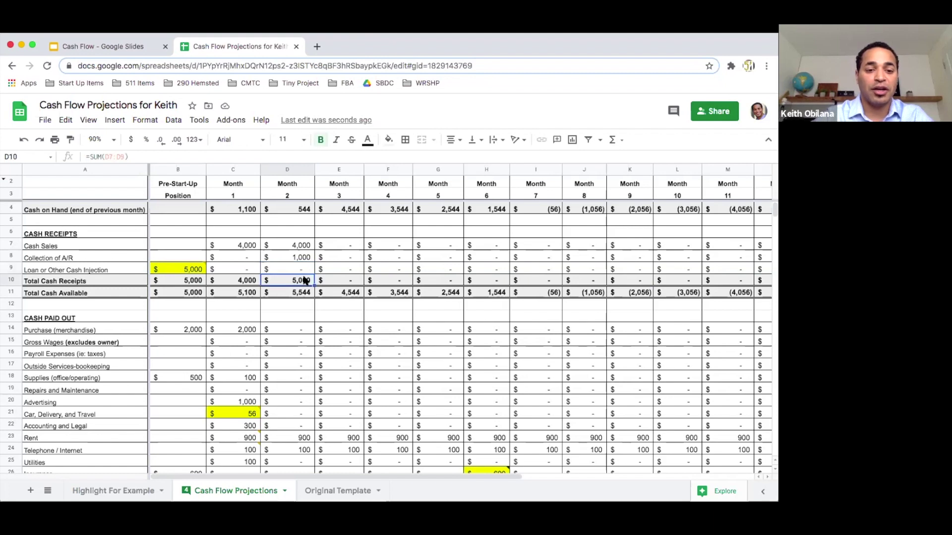
drag(286, 281, 287, 246)
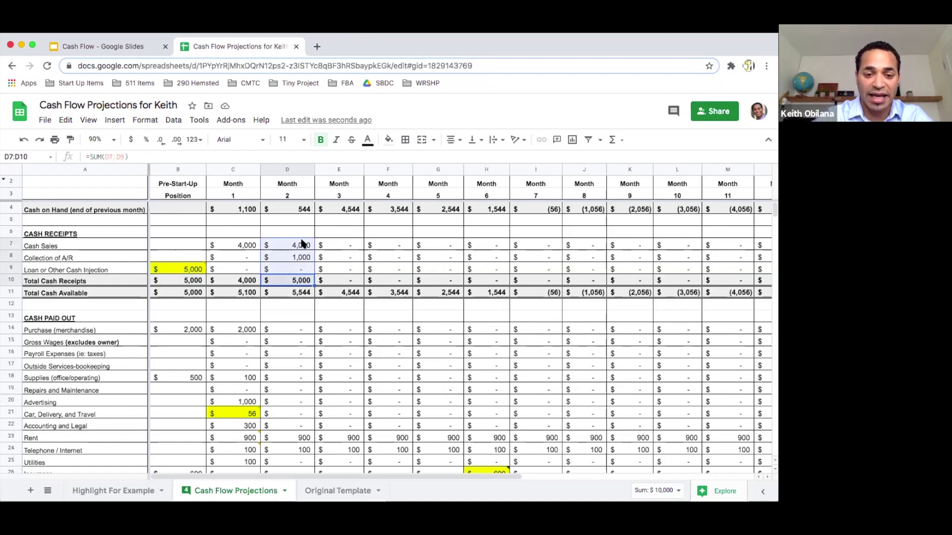
click(303, 244)
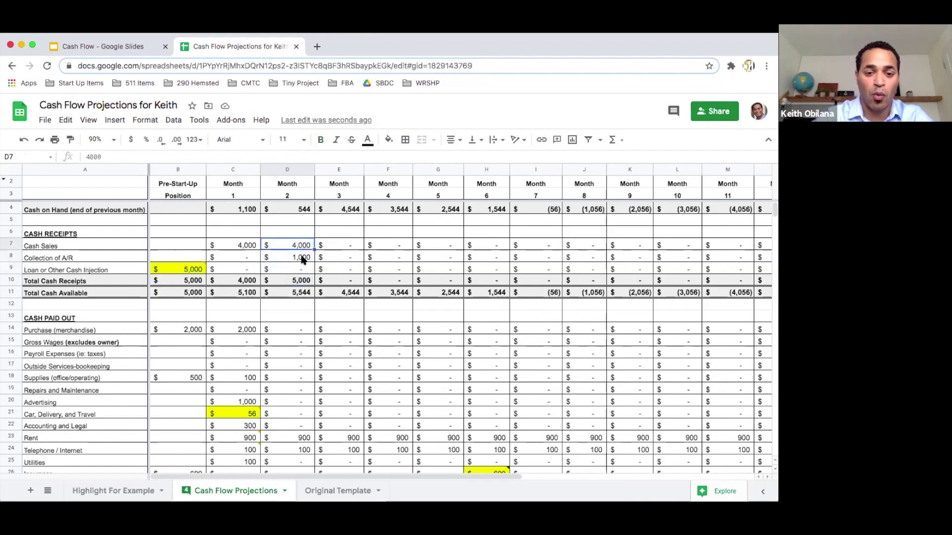
double_click(300, 280)
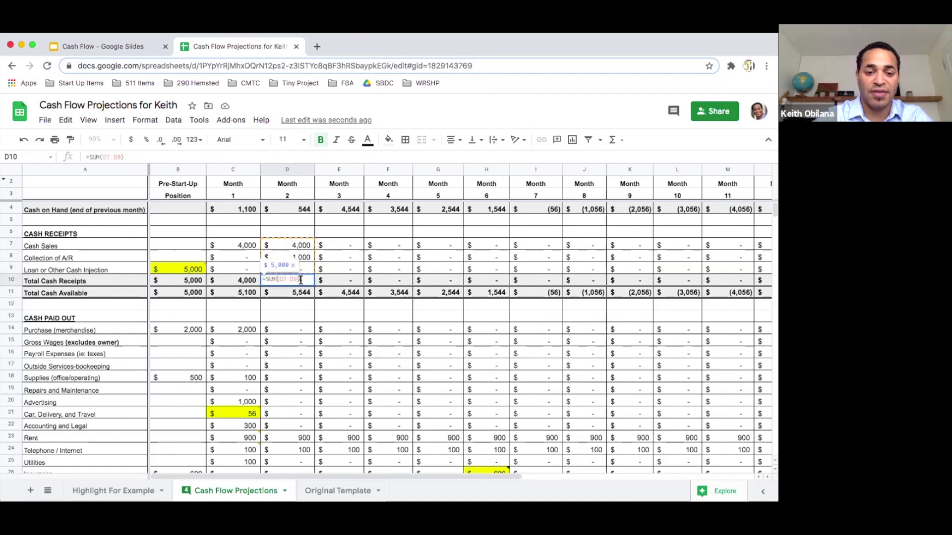
key(Escape)
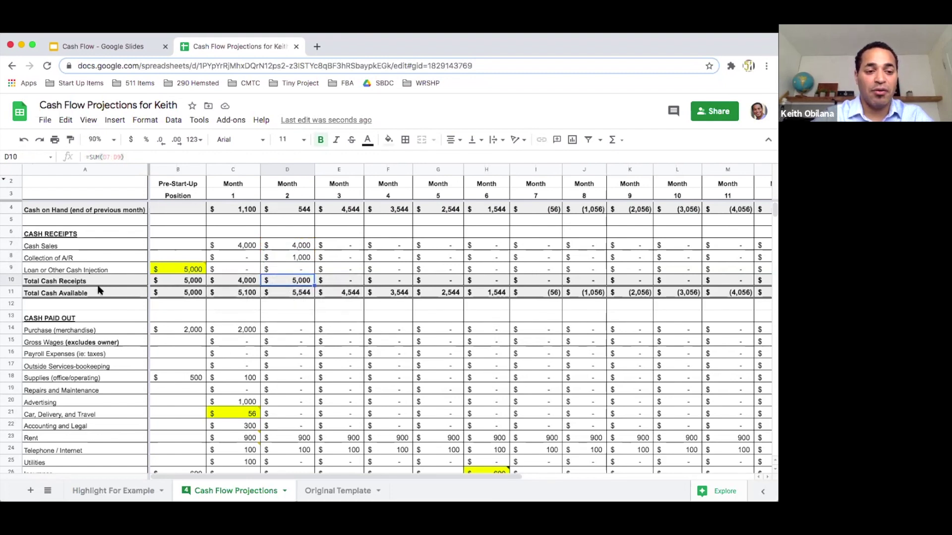
click(299, 295)
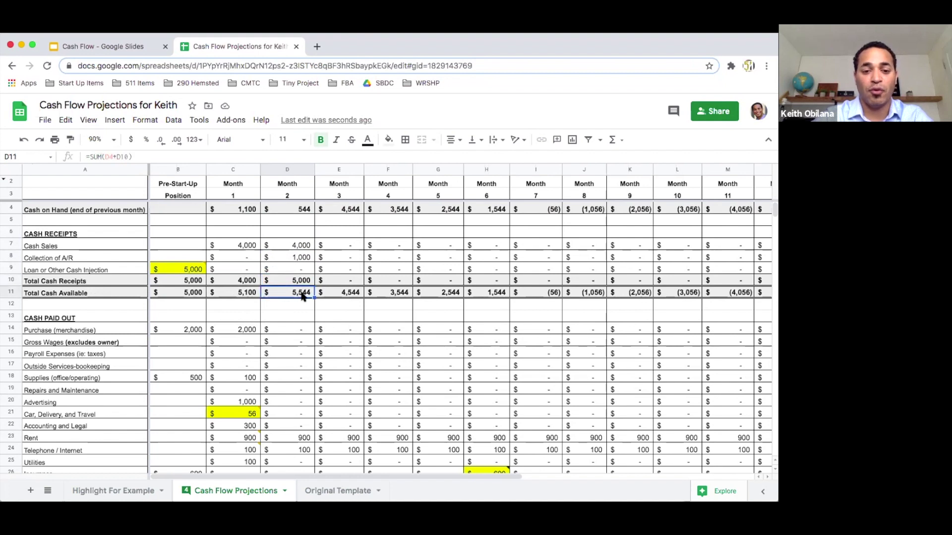
click(304, 211)
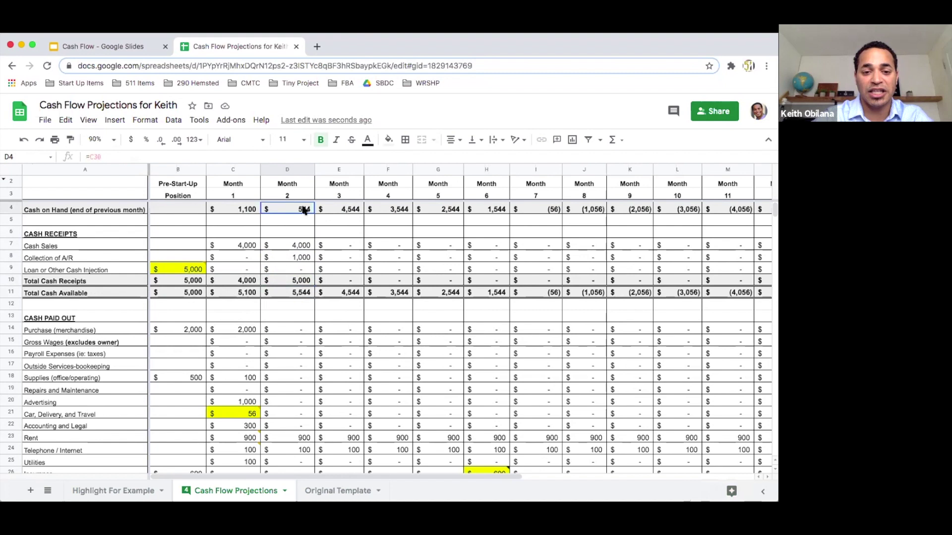
click(304, 280)
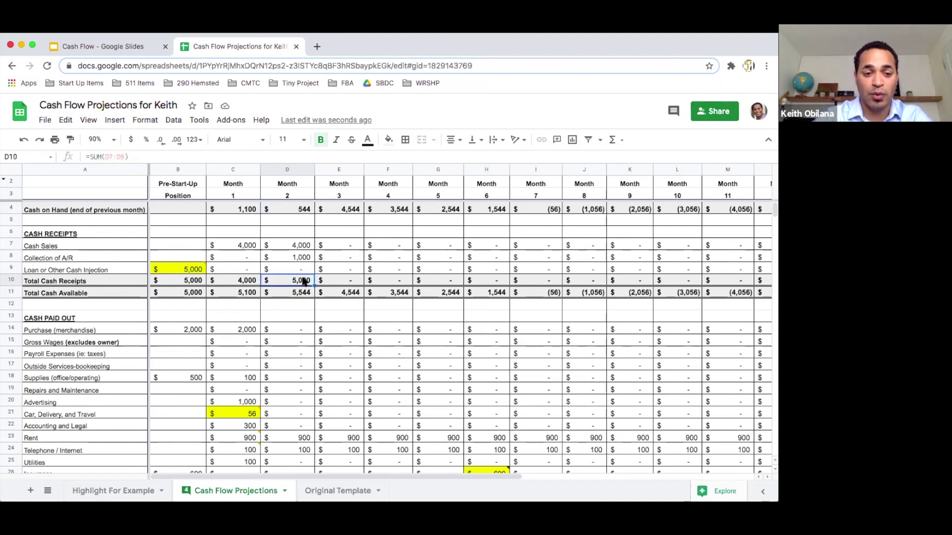
click(303, 293)
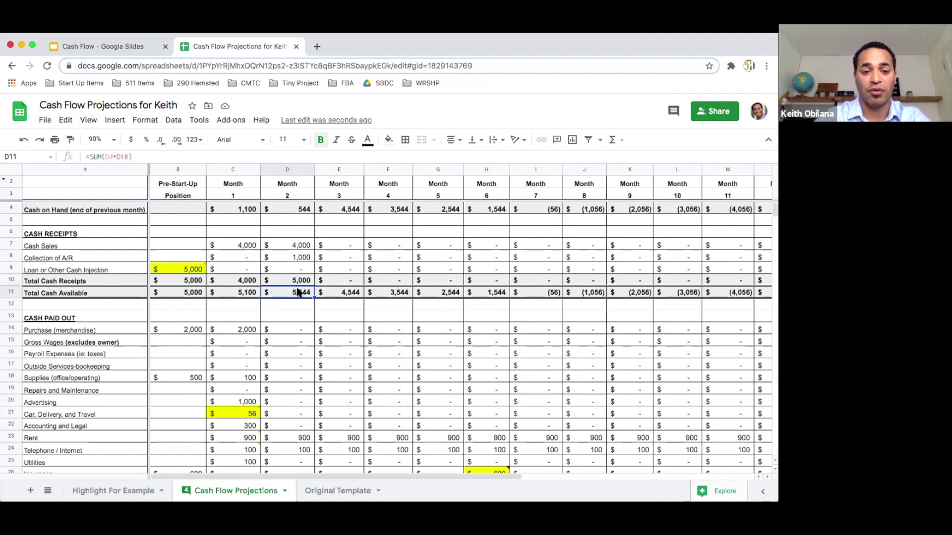
Enter Month 2 cash paid out of 2000 for Purchase (merchandise) and 100 for Supplies (office/operating).
click(292, 332)
text(2,00)
text(000)
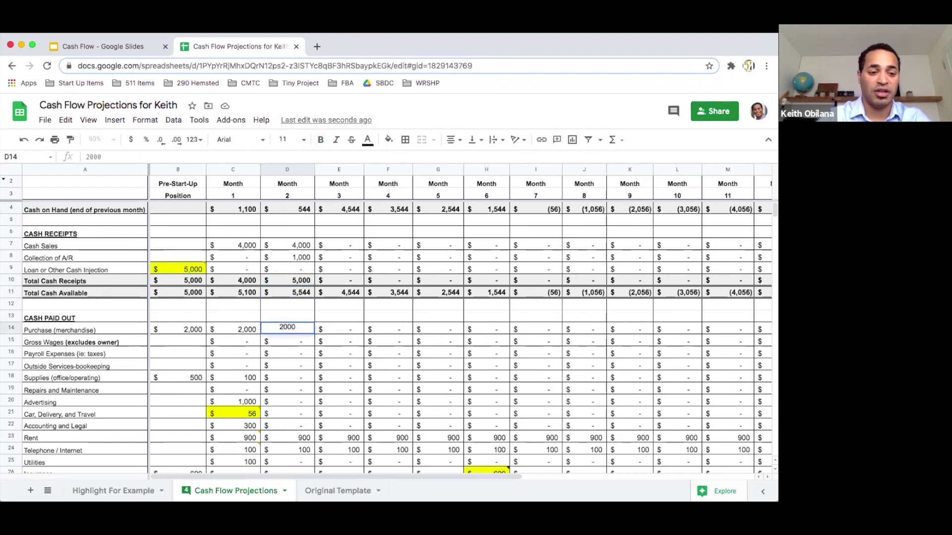
key(Return)
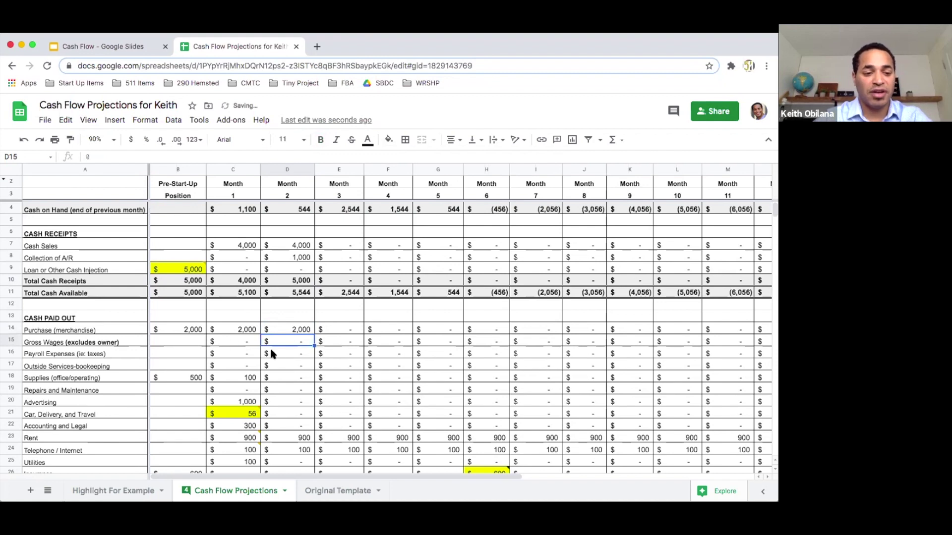
click(301, 379)
text(100)
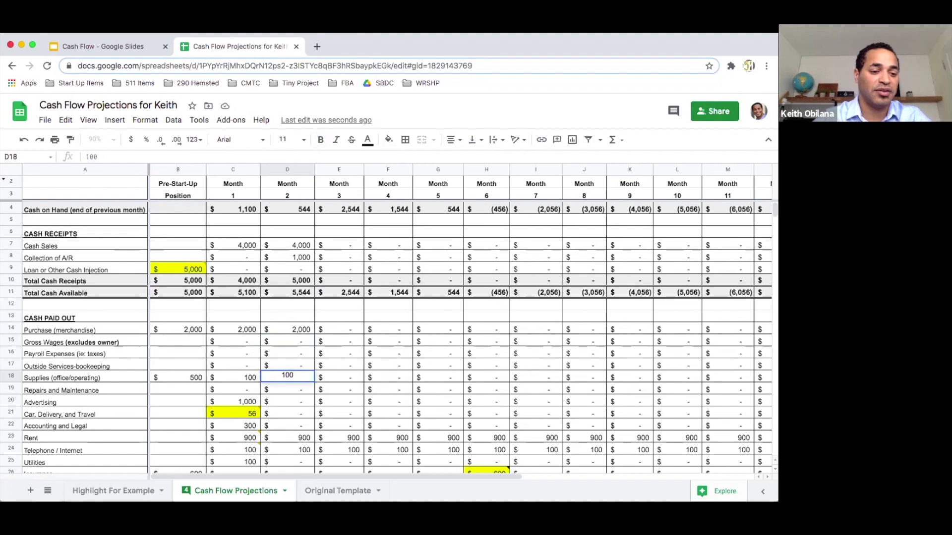
key(Return)
Enter Month 2 costs of 2000 for Advertising and 100 for Car, Delivery, and Travel.
click(299, 401)
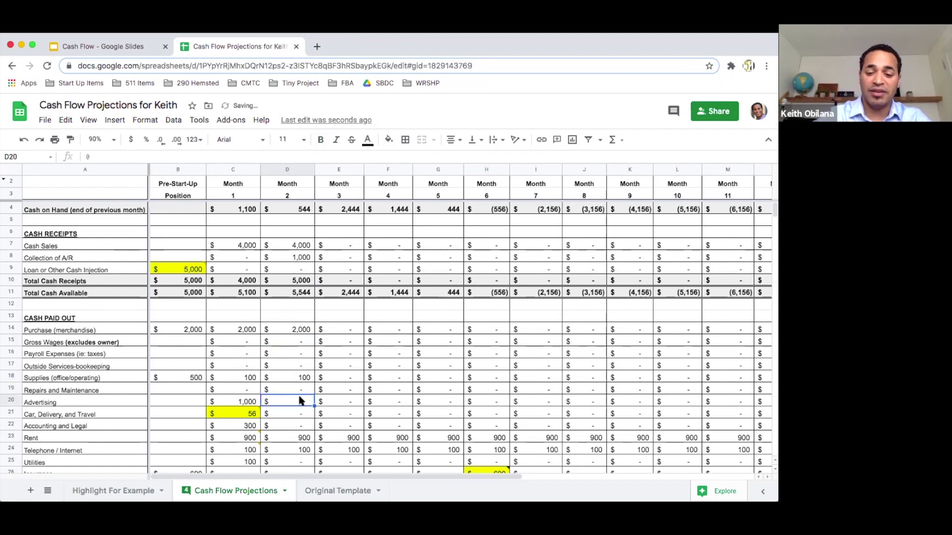
text(100)
key(BackSpace)
key(BackSpace)
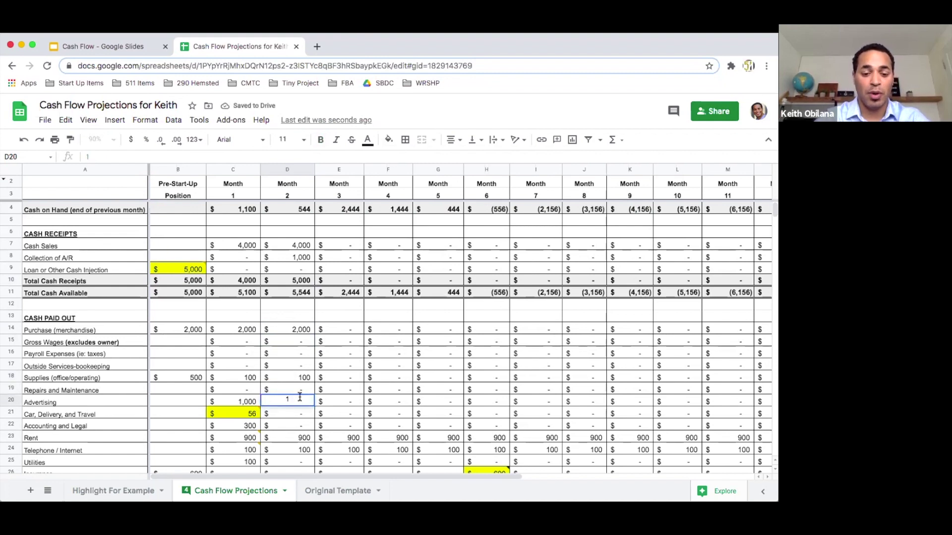
key(BackSpace)
text(2000)
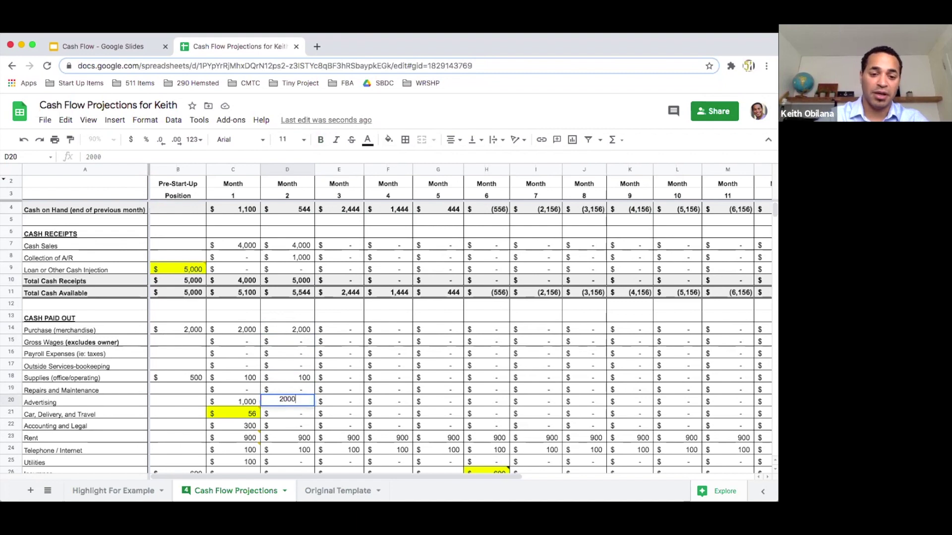
key(Return)
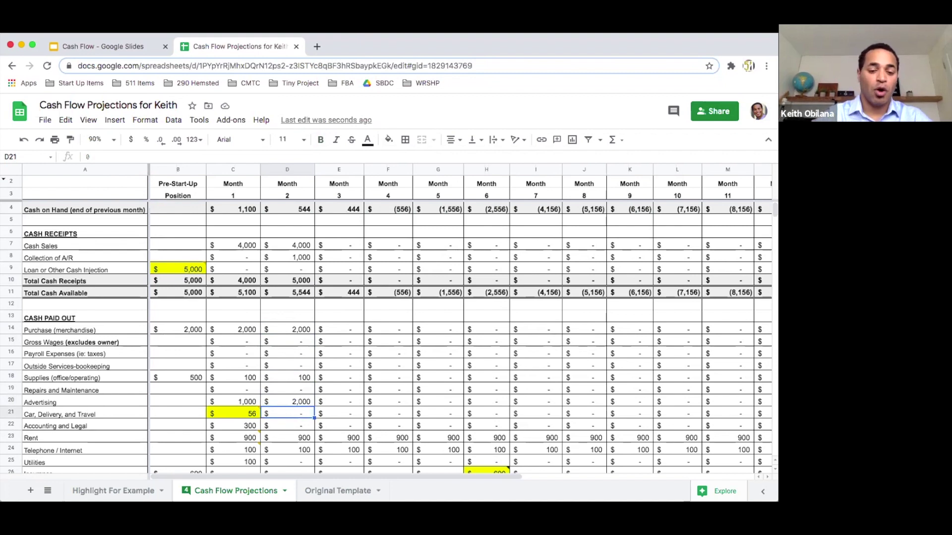
text(100)
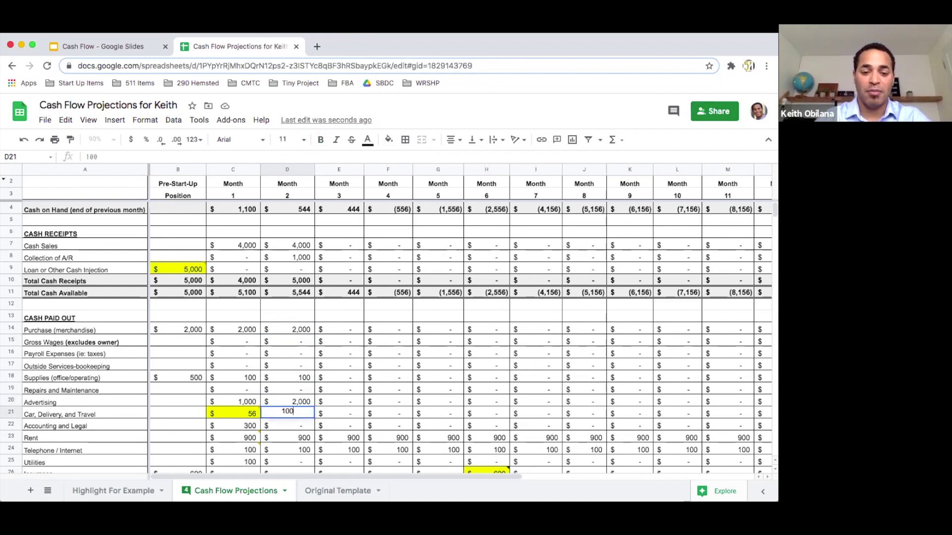
key(Return)
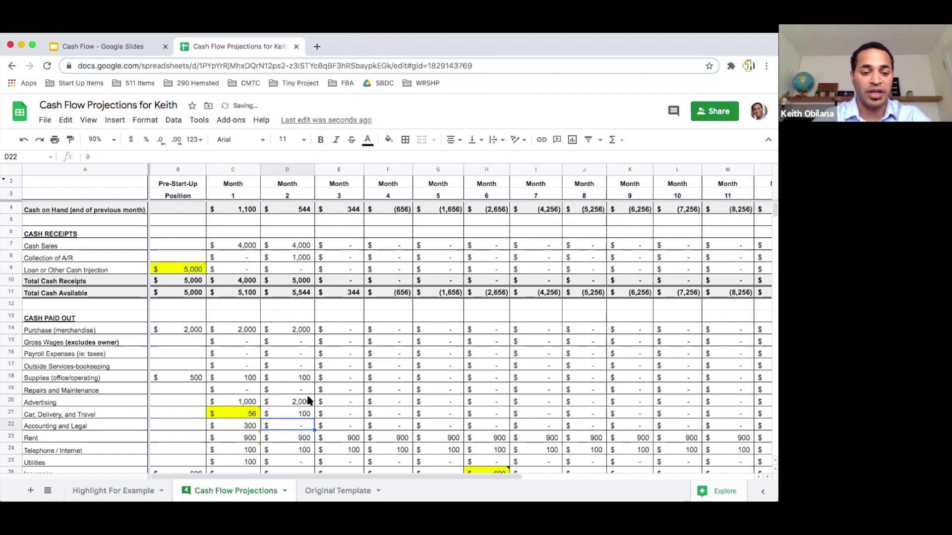
Review the Month 2 Accounting and Legal, Rent and Telephone / Internet entries, and enter 100 for Utilities.
click(298, 415)
click(299, 425)
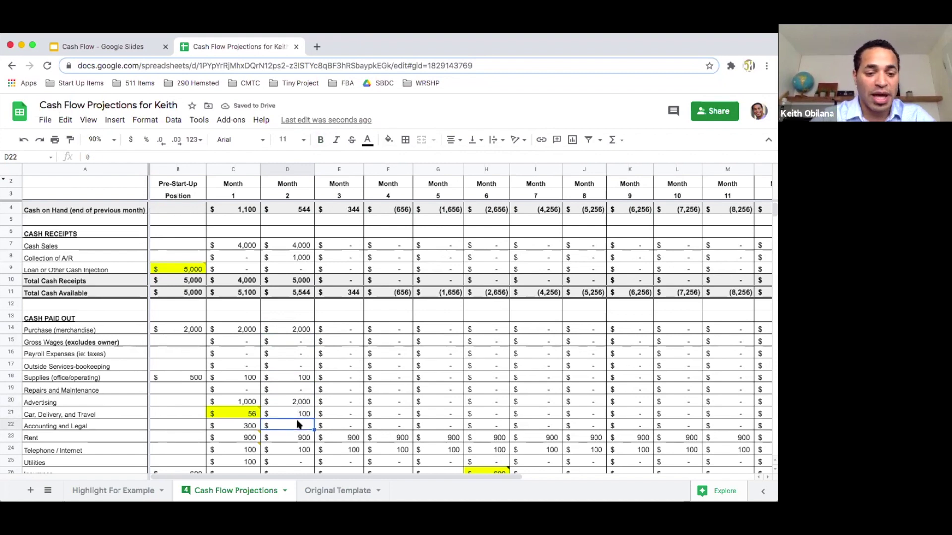
scroll(299, 425, down, 1)
click(296, 427)
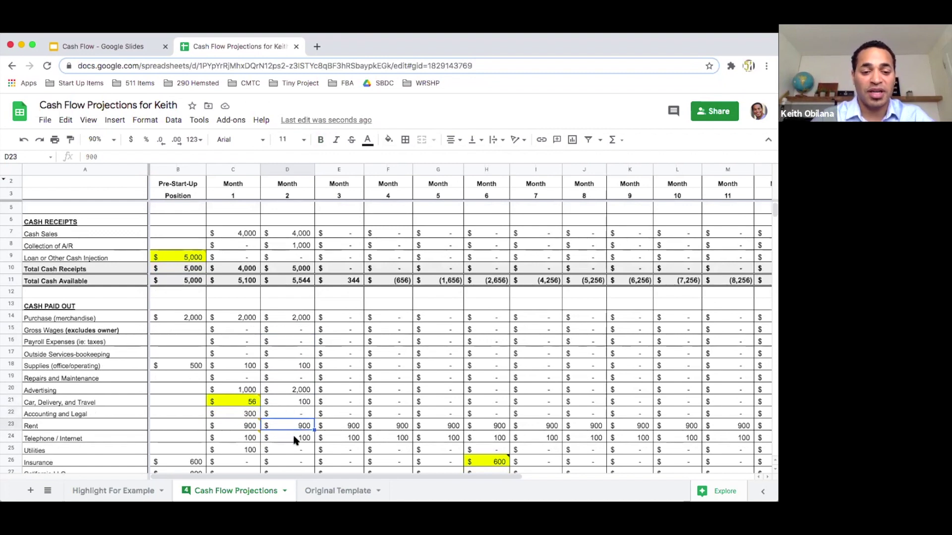
click(296, 439)
scroll(295, 438, down, 1)
click(300, 440)
text(100)
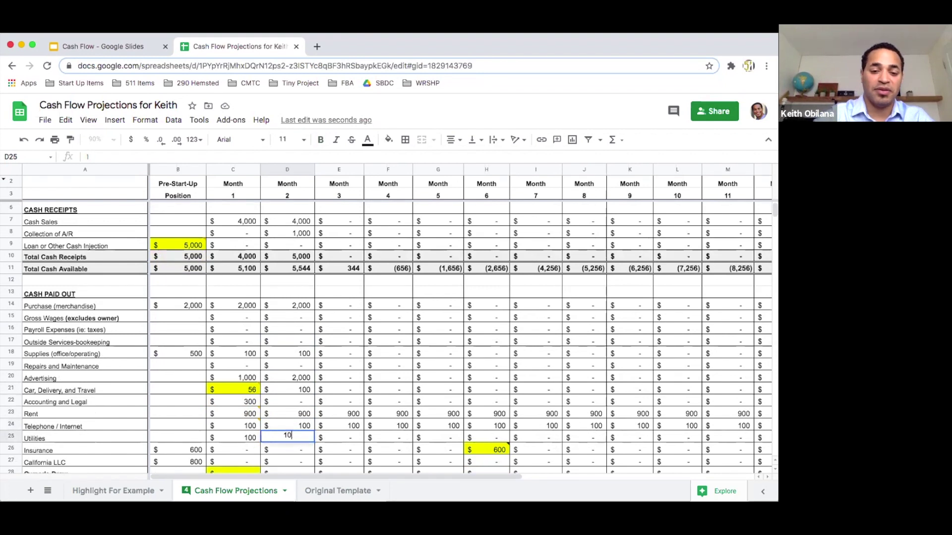
key(Return)
Highlight the Month 2 Total Cash Paid Out cell with a yellow fill.
click(288, 462)
key(Down)
key(Down)
key(Down)
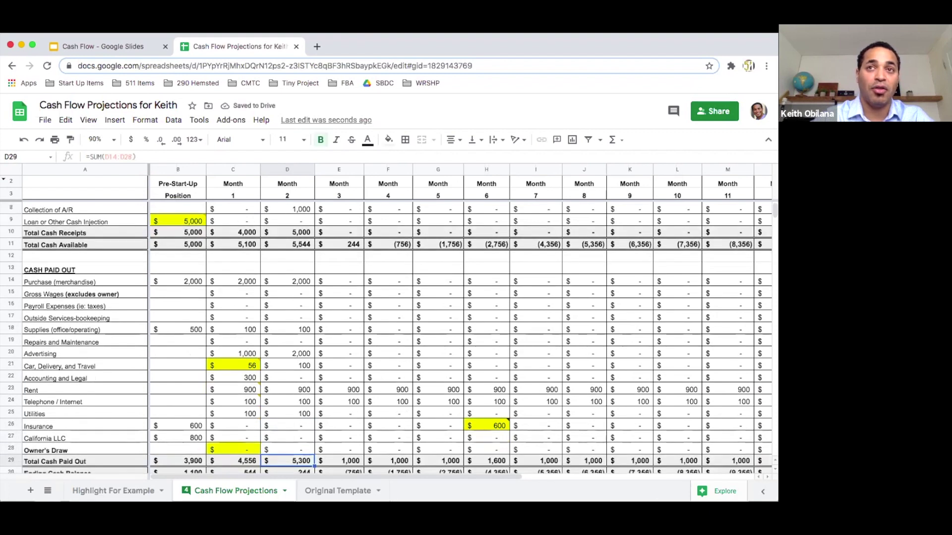
key(Up)
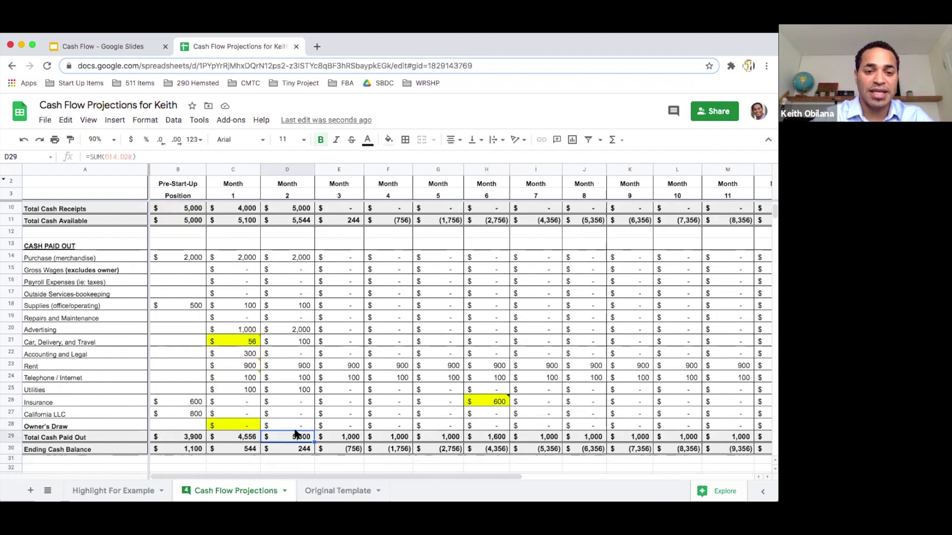
click(386, 140)
click(427, 195)
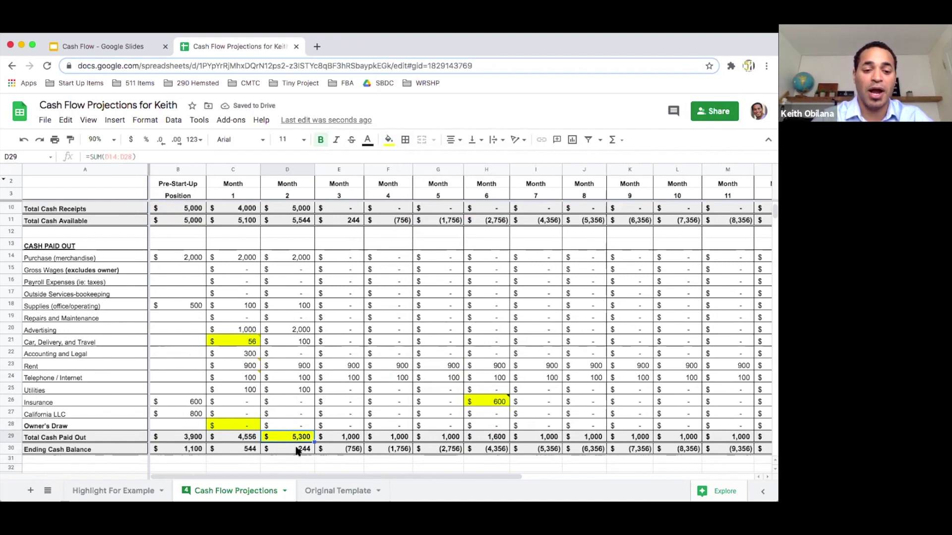
Check the Month 2 Ending Cash Balance and Advertising cost, and clear the yellow fill from Month 2 Total Cash Paid Out.
click(298, 451)
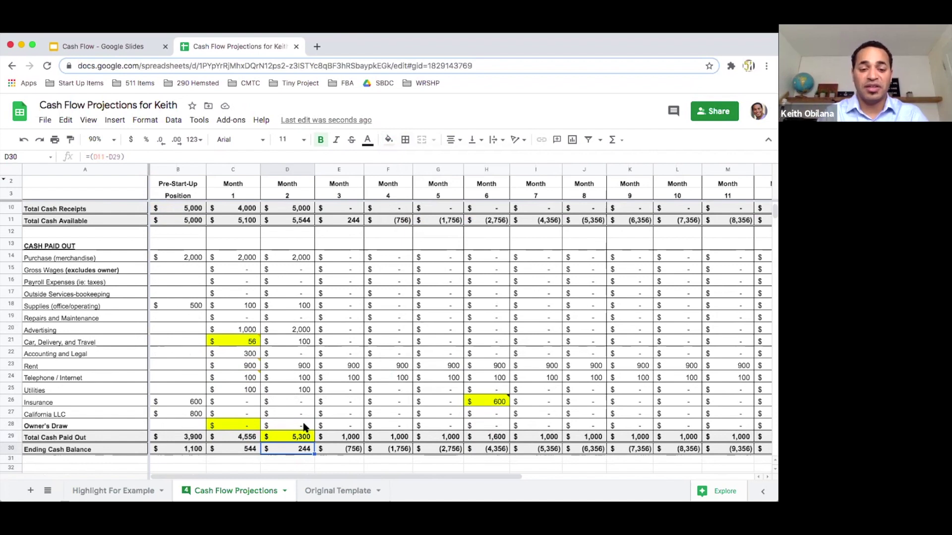
click(293, 332)
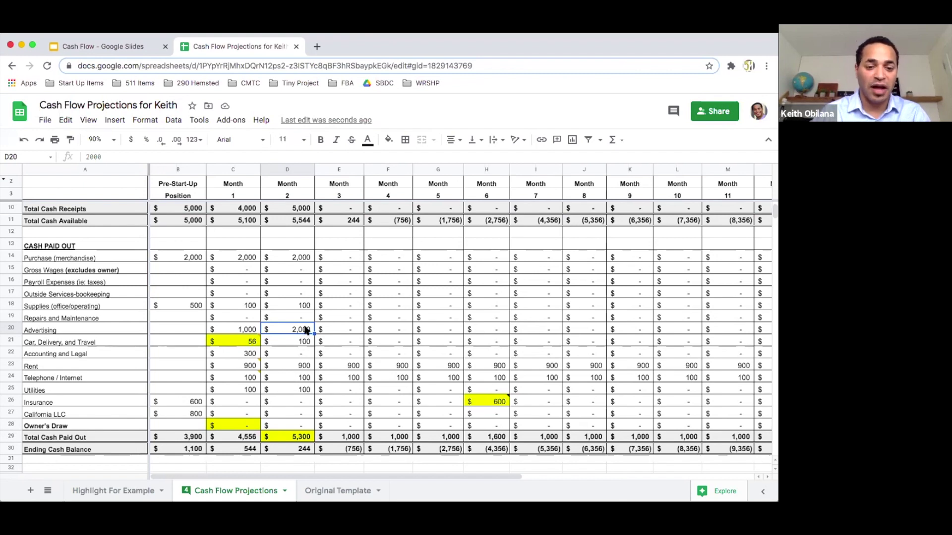
click(292, 438)
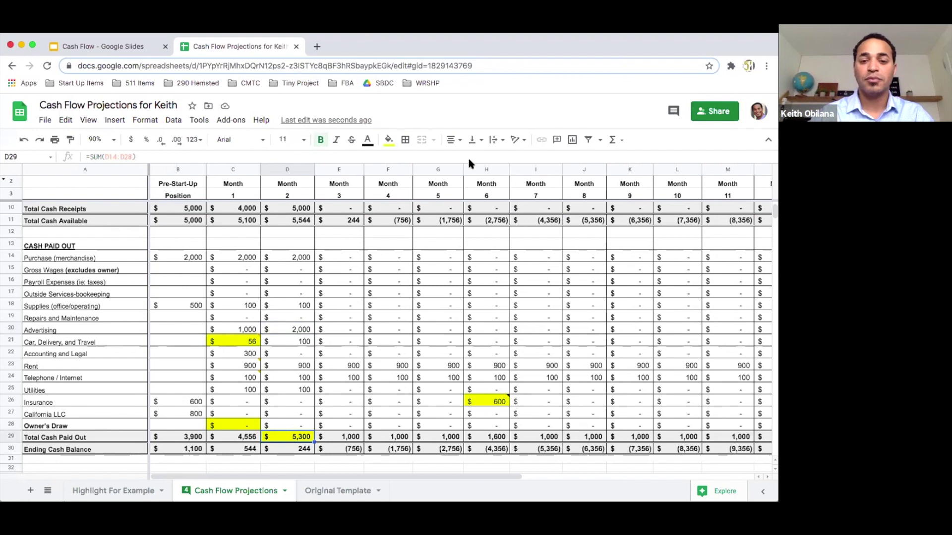
click(388, 140)
click(406, 164)
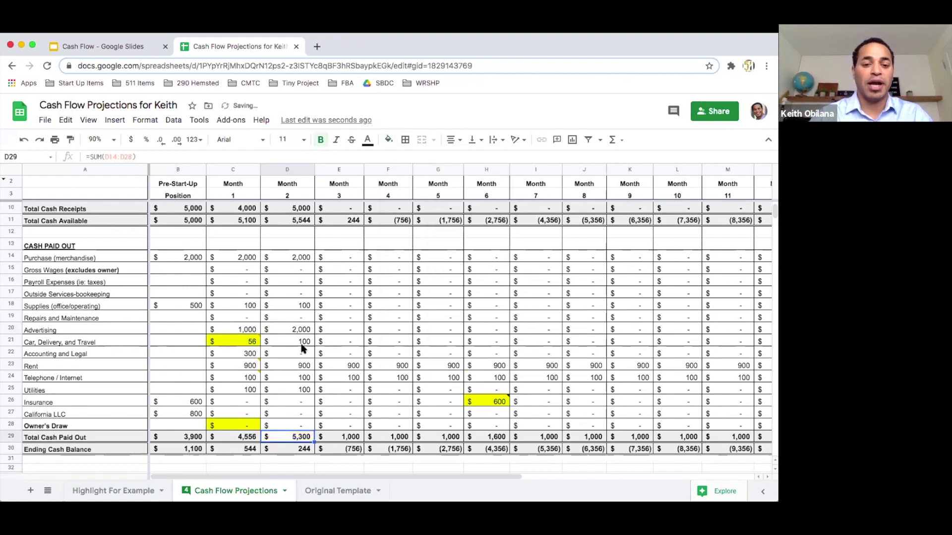
Enter Month 3 receipts of 8000 for Cash Sales and 2000 for Collection of A/R.
scroll(305, 349, up, 3)
click(342, 245)
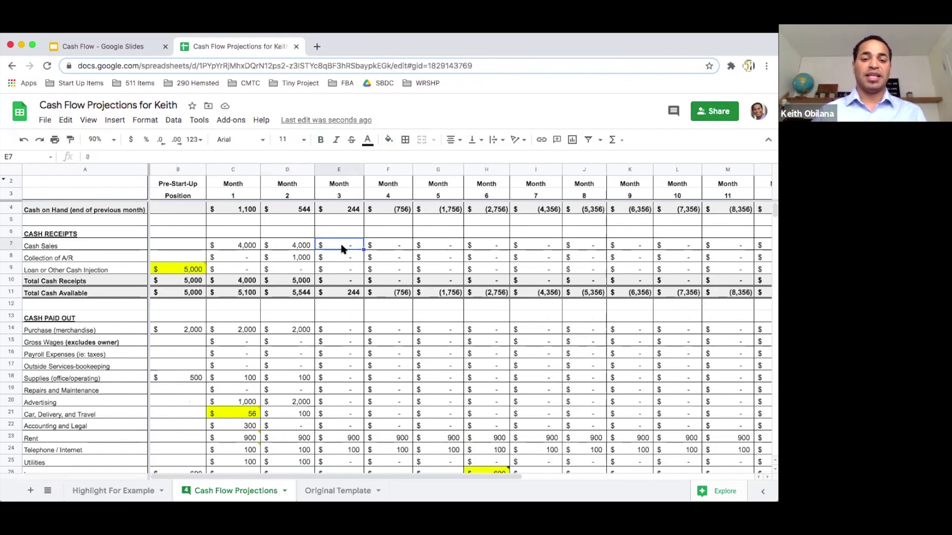
text(6000)
key(BackSpace)
key(BackSpace)
key(BackSpace)
key(BackSpace)
text(8000)
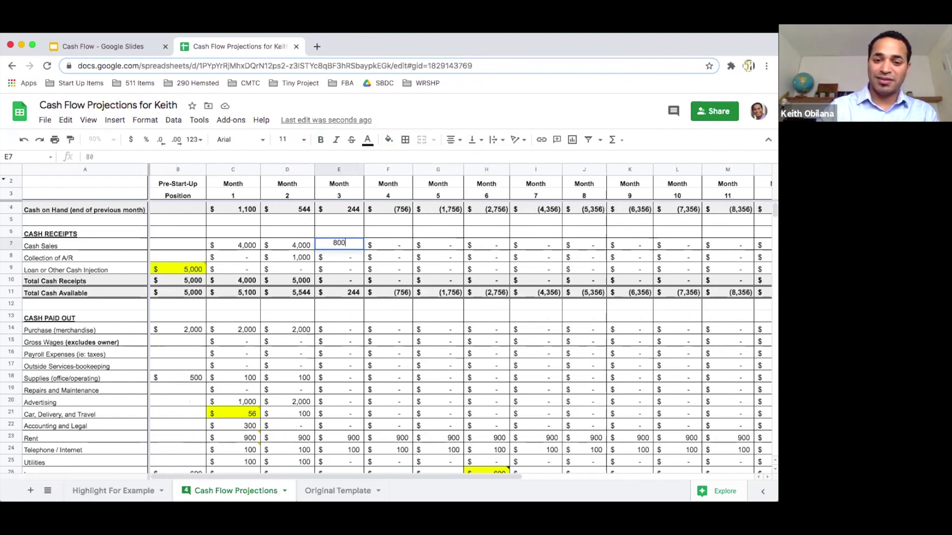
key(Return)
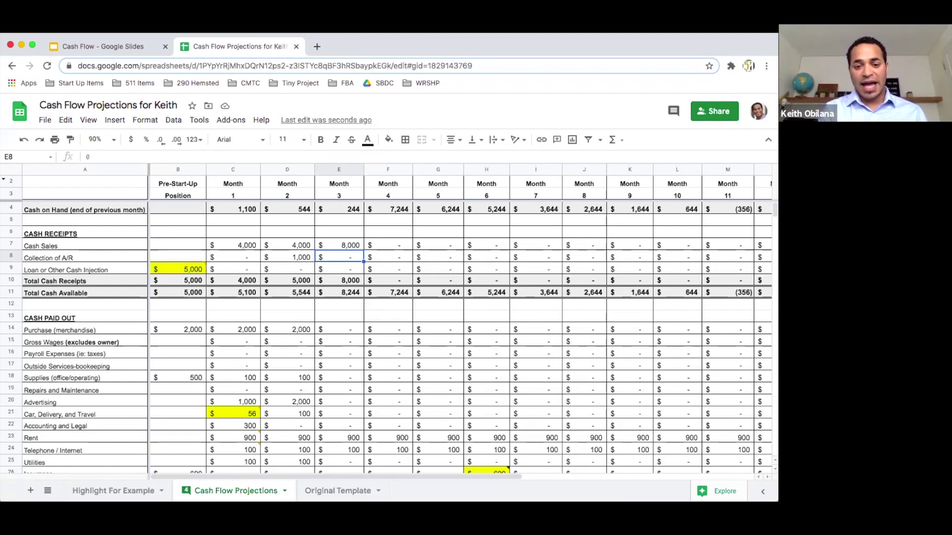
click(341, 245)
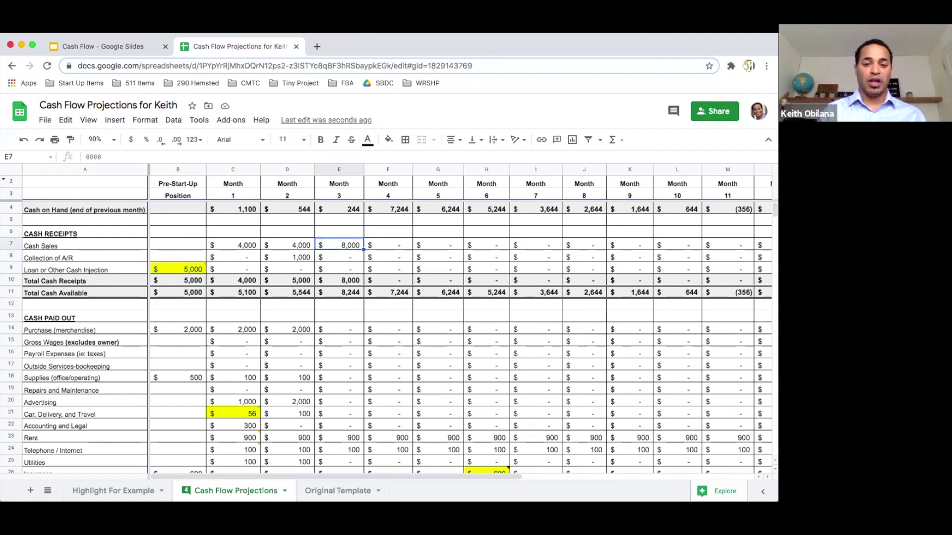
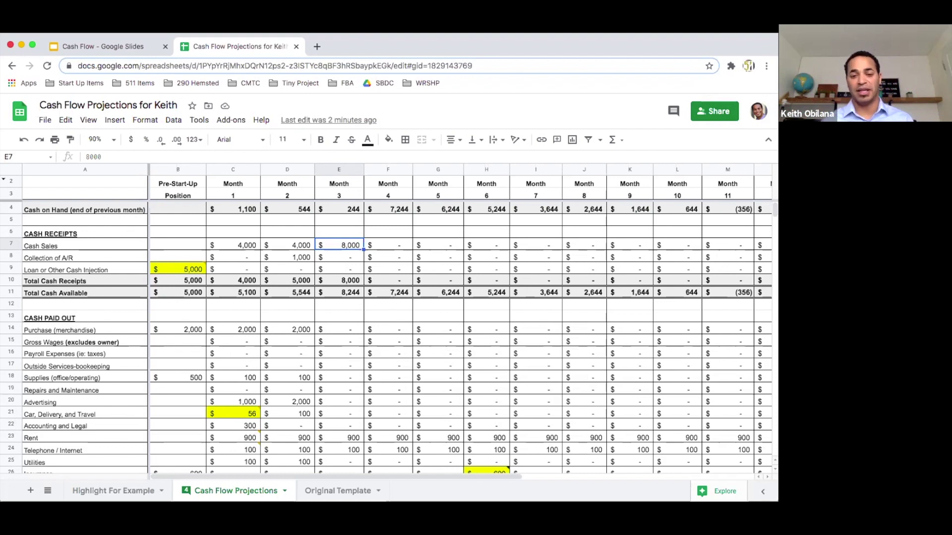
click(341, 262)
text(2000)
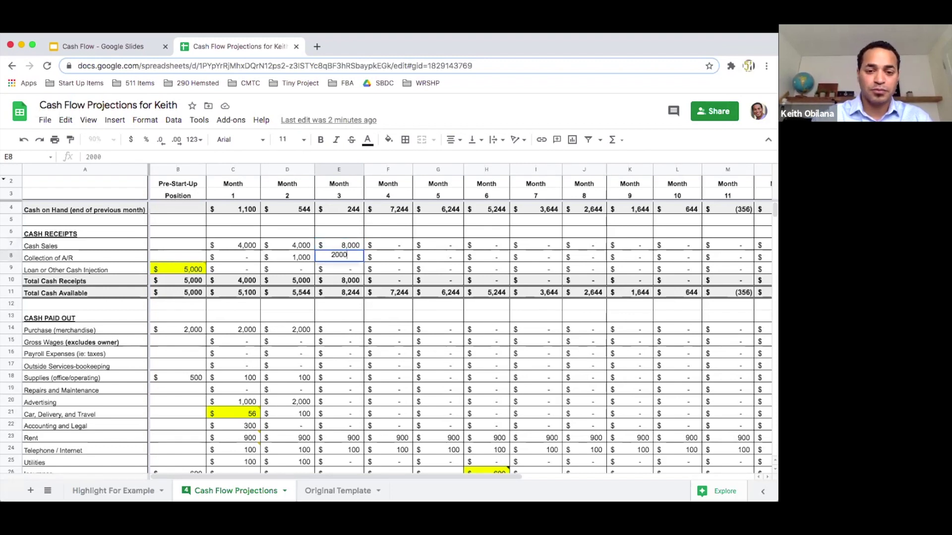
key(Return)
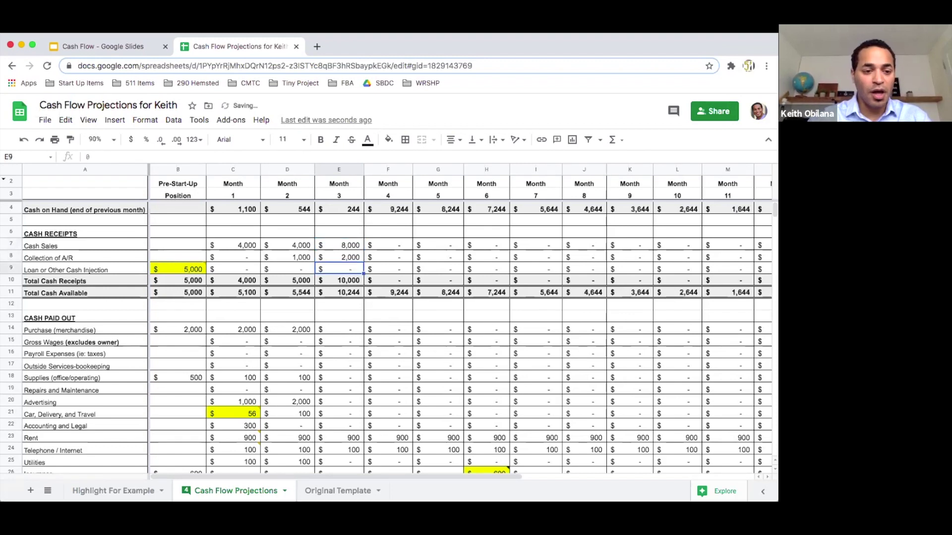
Enter Month 3 cash paid out of 4000 for Purchase (merchandise), 1000 for Gross Wages and 300 for Payroll Expenses.
click(337, 328)
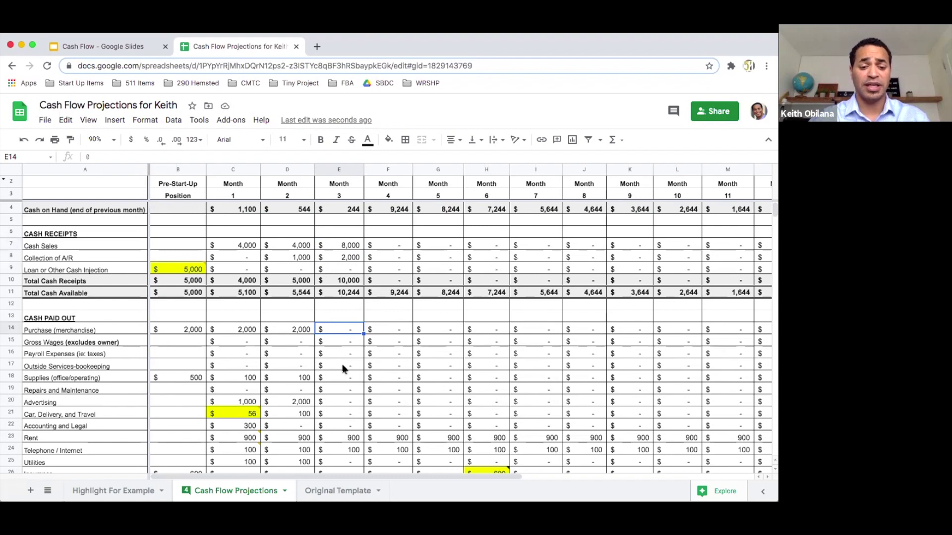
text(4000)
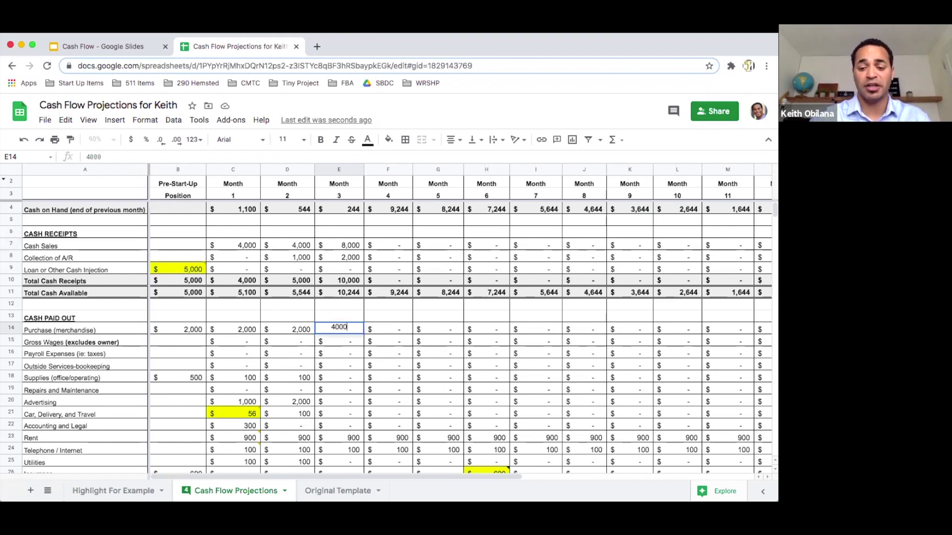
key(Return)
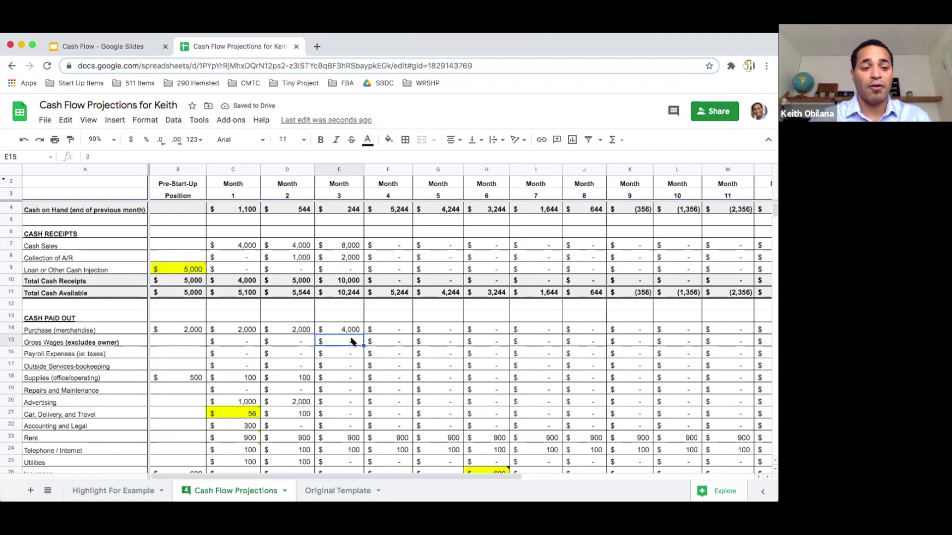
text(1000)
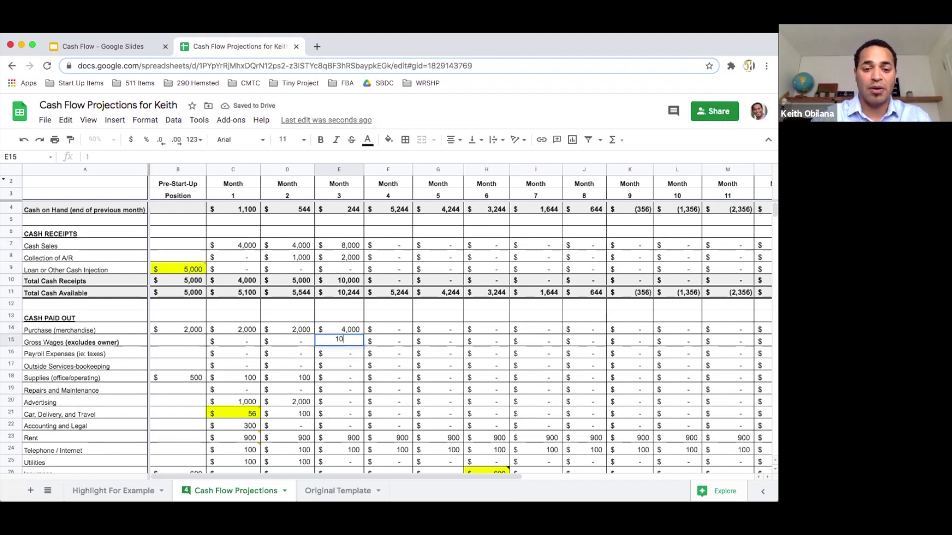
key(Return)
text(300)
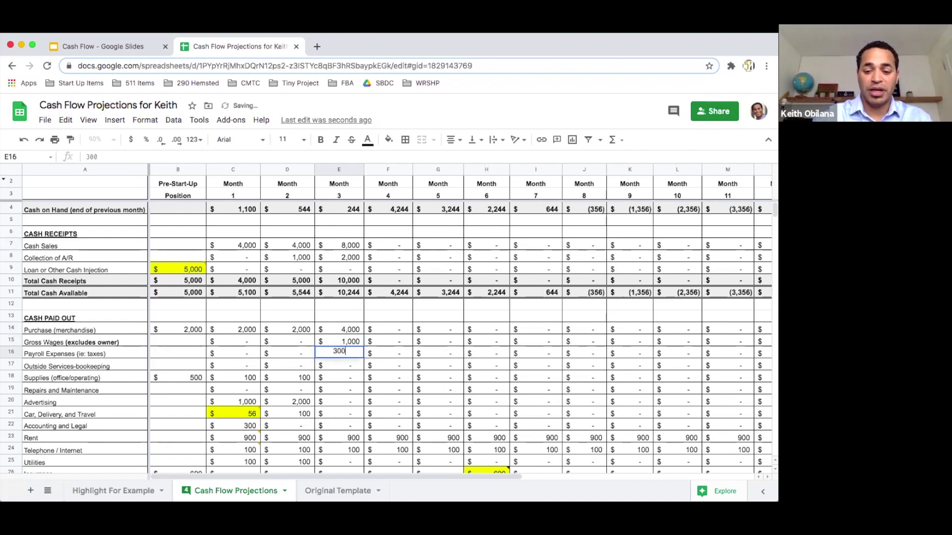
key(Return)
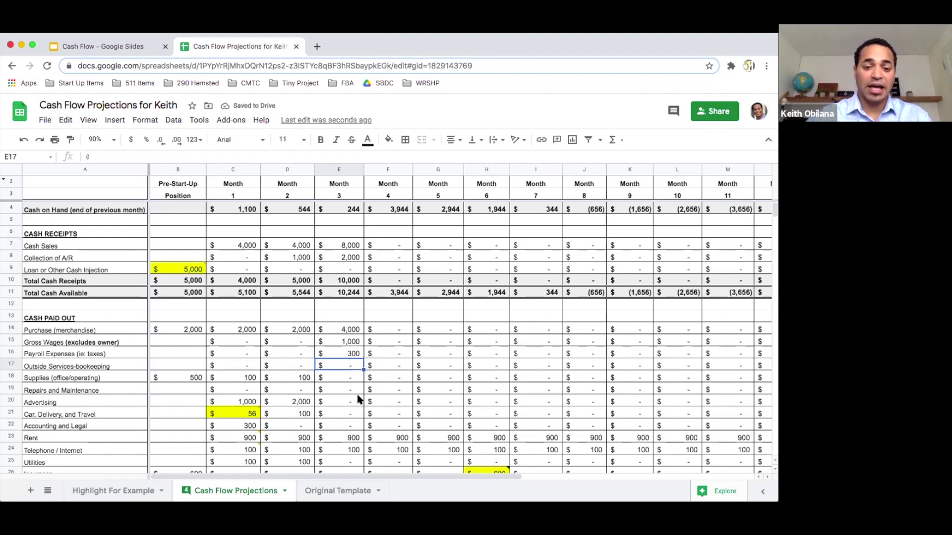
Enter Month 3 costs of 100 for Supplies, 2000 for Advertising and 100 for Car, Delivery, and Travel.
scroll(358, 399, down, 1)
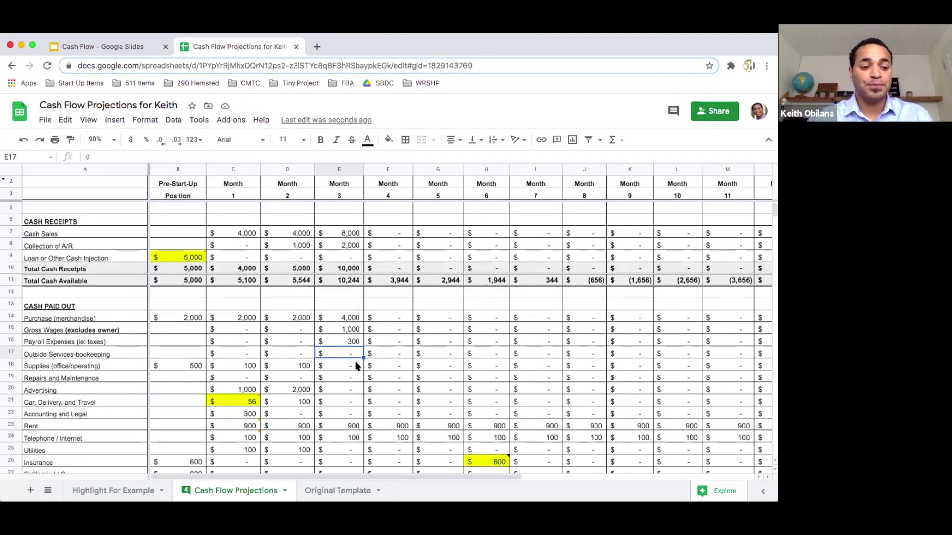
click(346, 404)
click(341, 367)
text(100)
key(Return)
click(340, 389)
text(2,000)
key(Return)
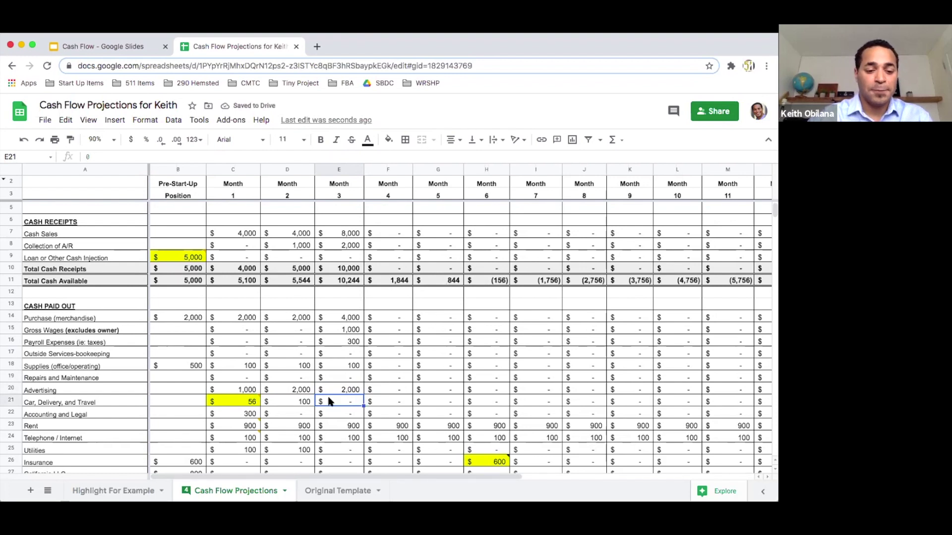
text(100)
key(Return)
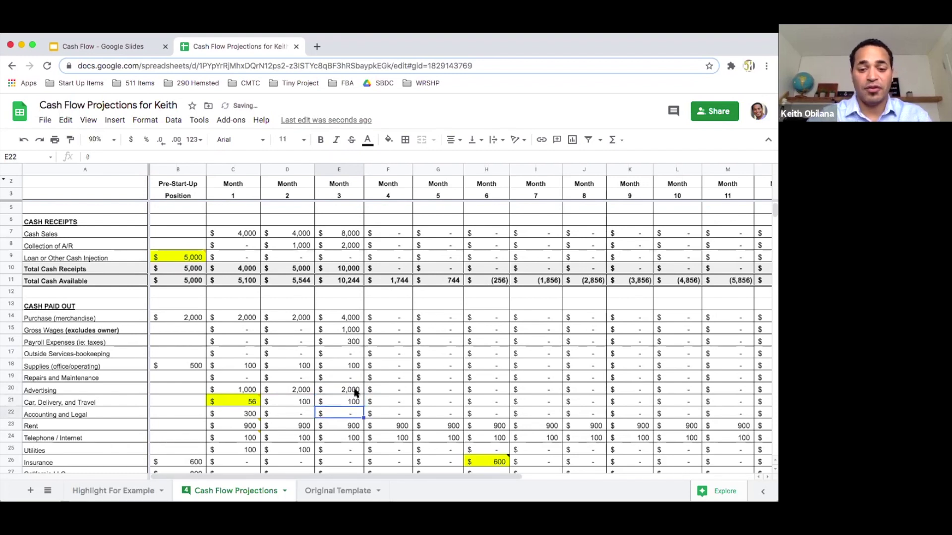
Enter a Month 3 Utilities cost of 100.
scroll(353, 390, down, 3)
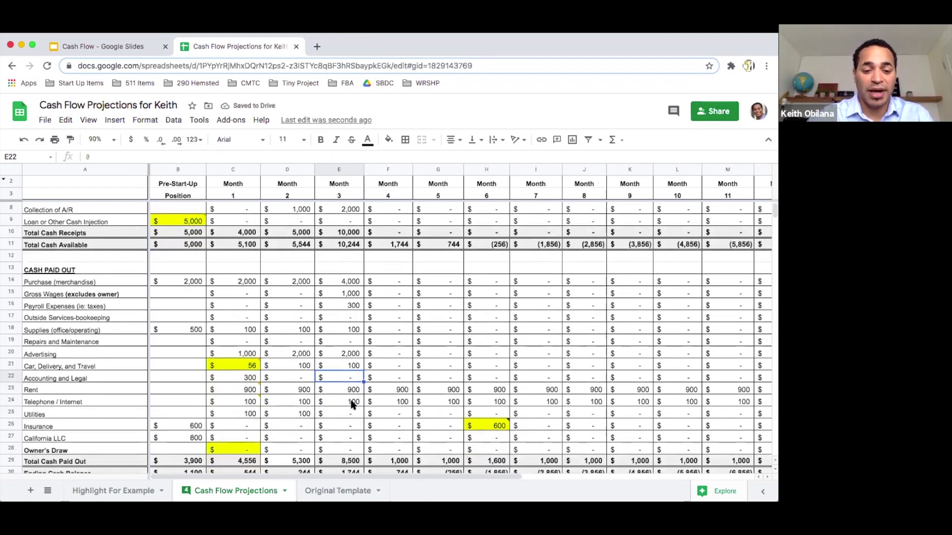
scroll(349, 404, down, 4)
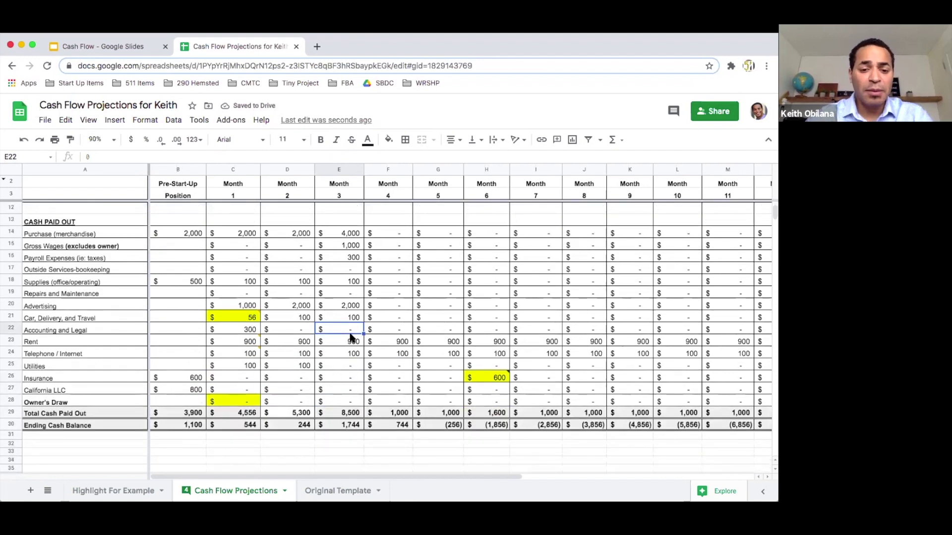
click(349, 366)
text(100)
key(Return)
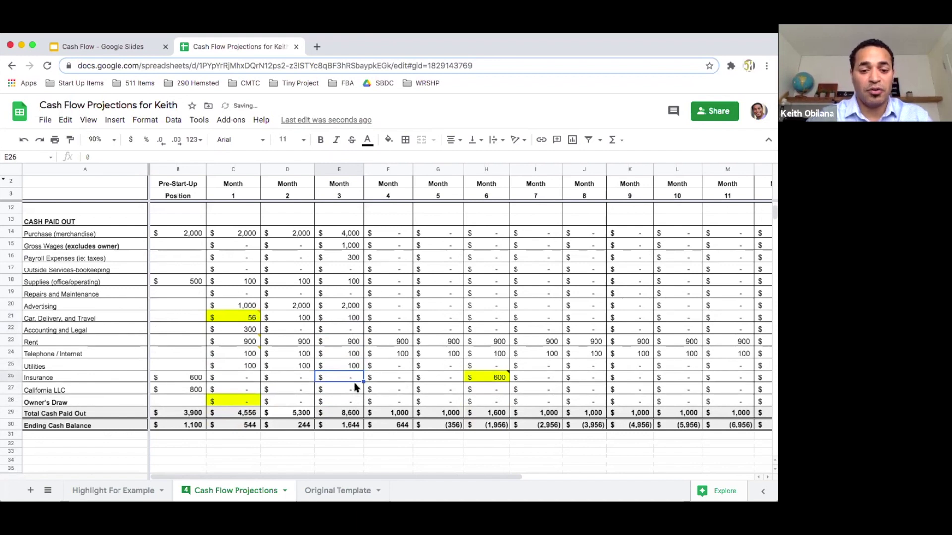
Highlight the Month 3 Total Cash Paid Out cell with a yellow fill.
click(351, 412)
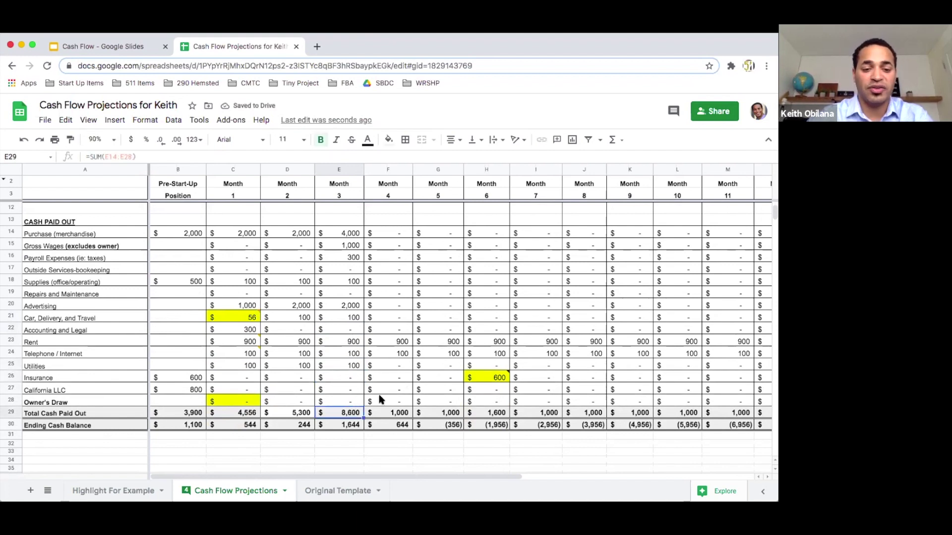
click(388, 139)
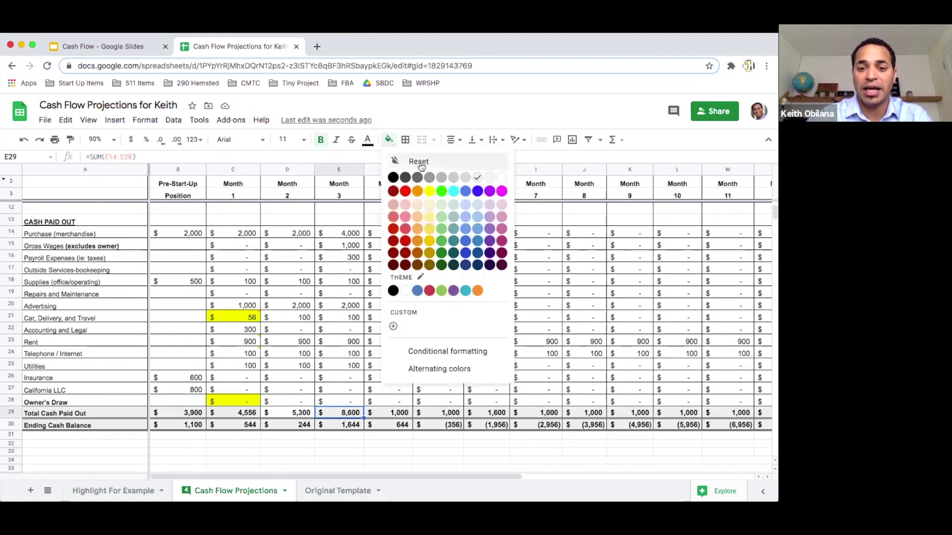
click(429, 191)
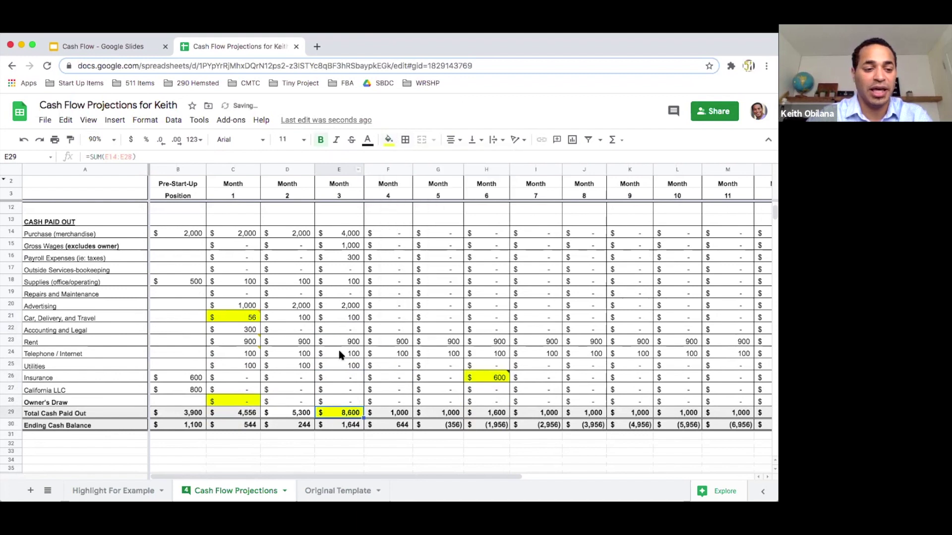
Enter an Owner's Draw of 500 for Month 3 and check its effect on that month's Ending Cash Balance.
click(351, 428)
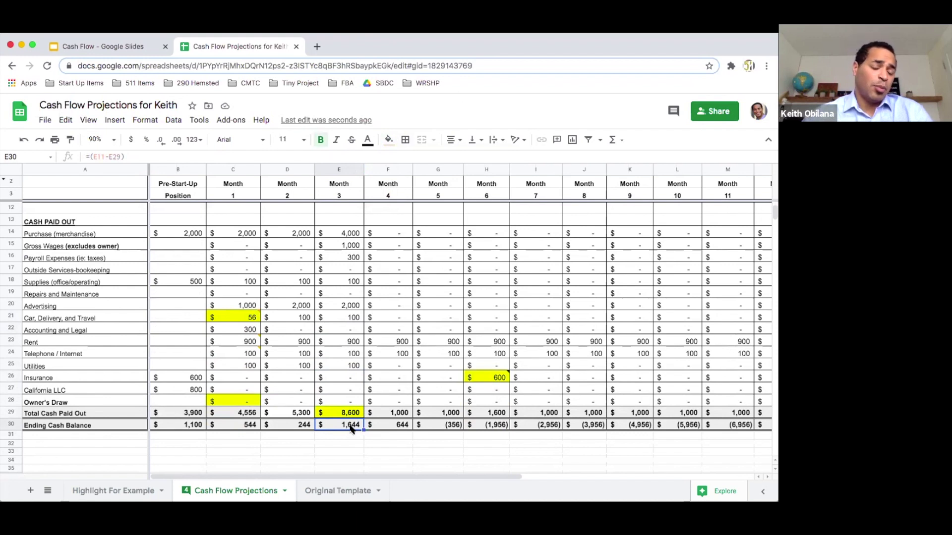
click(349, 402)
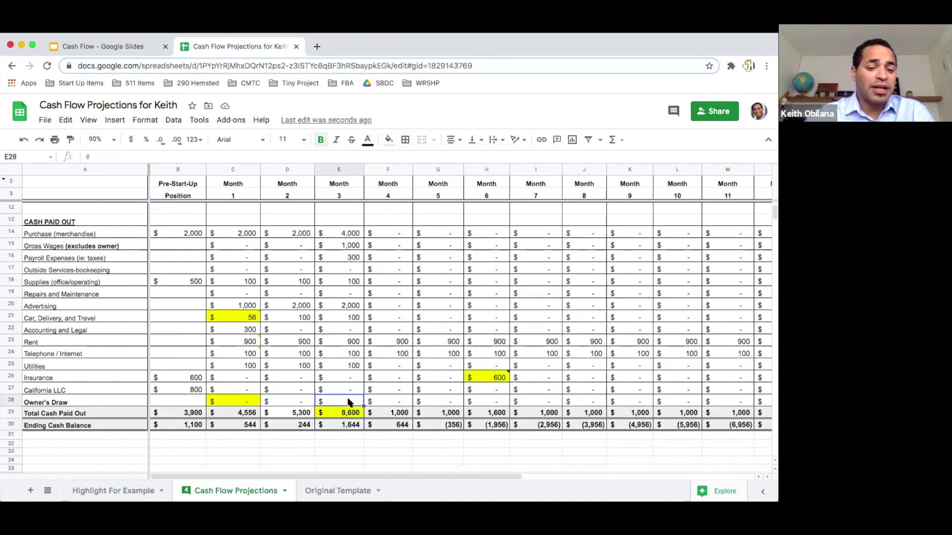
click(350, 425)
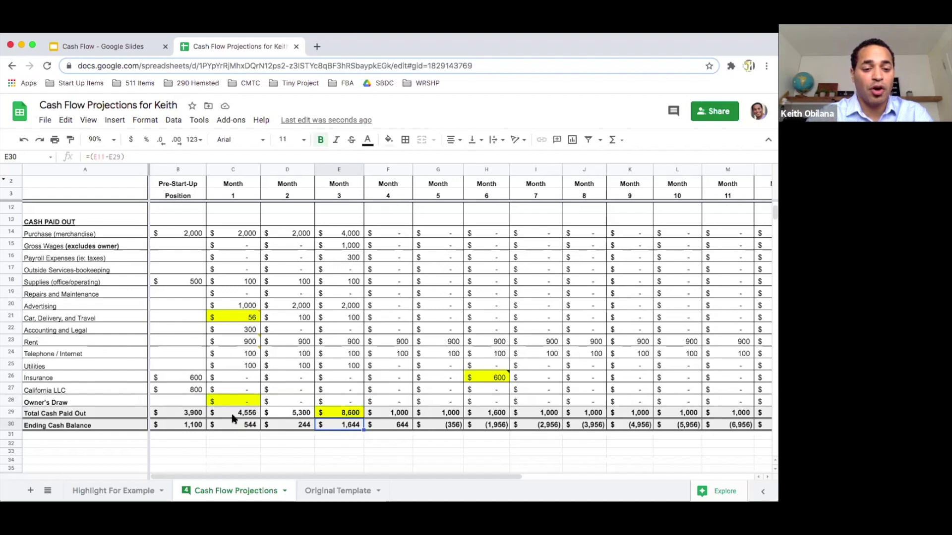
drag(128, 403, 370, 402)
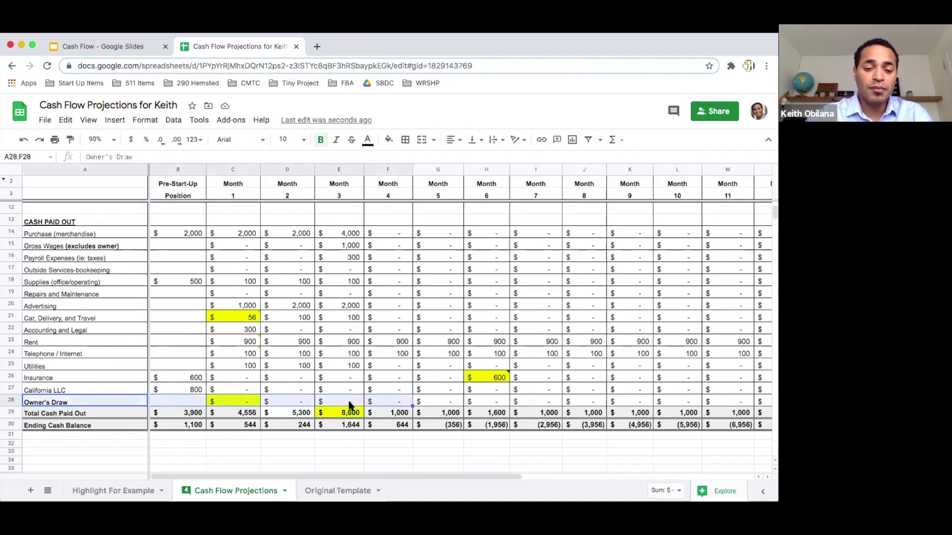
click(349, 403)
text(5)
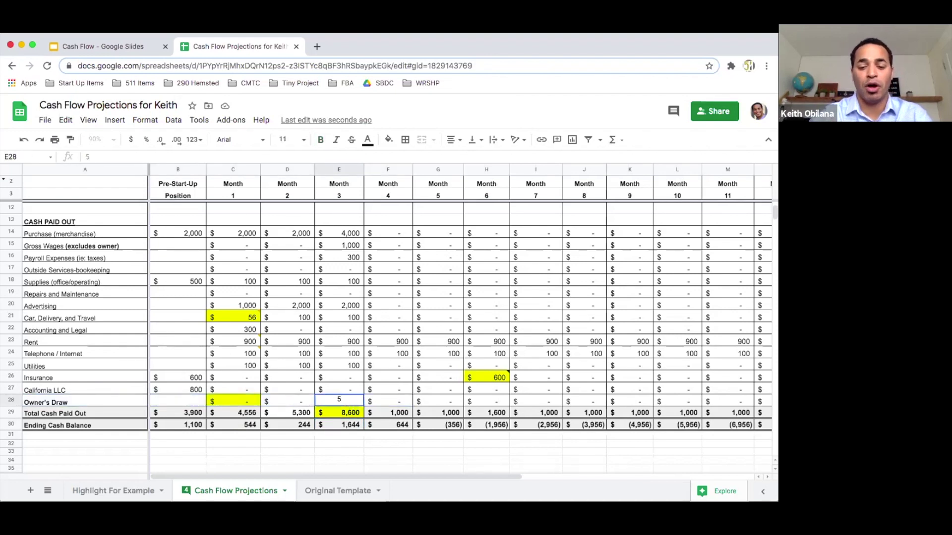
text(00)
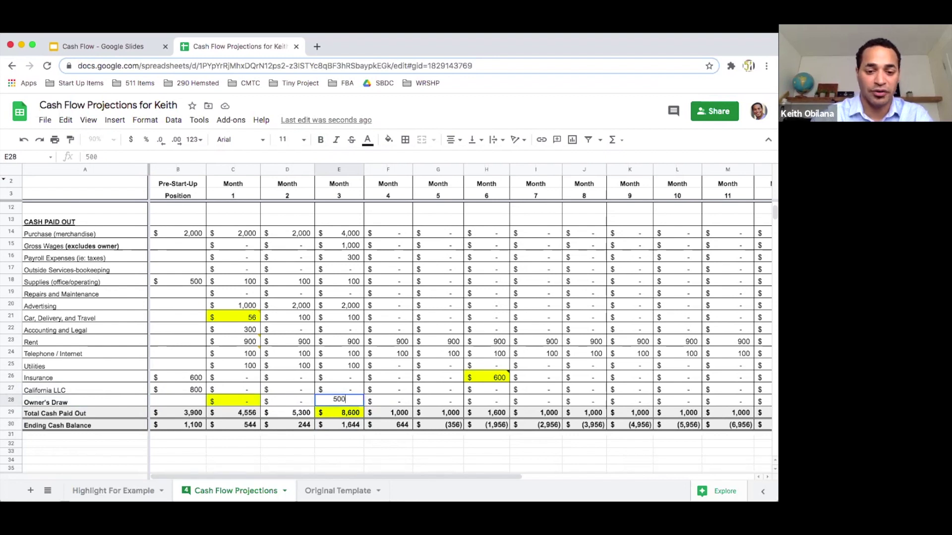
key(Return)
click(350, 425)
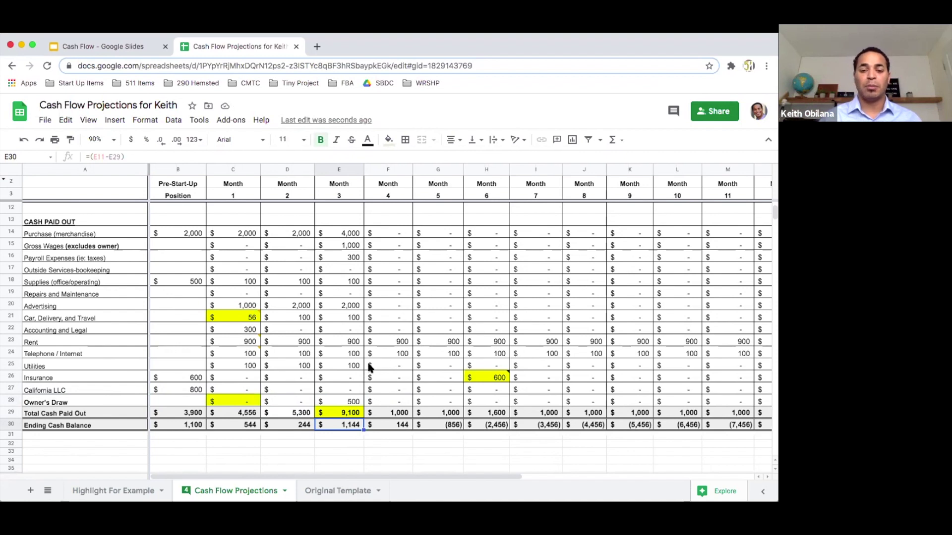
Reset the fill color of the Month 3 Total Cash Paid Out cell to remove the yellow highlight.
click(350, 401)
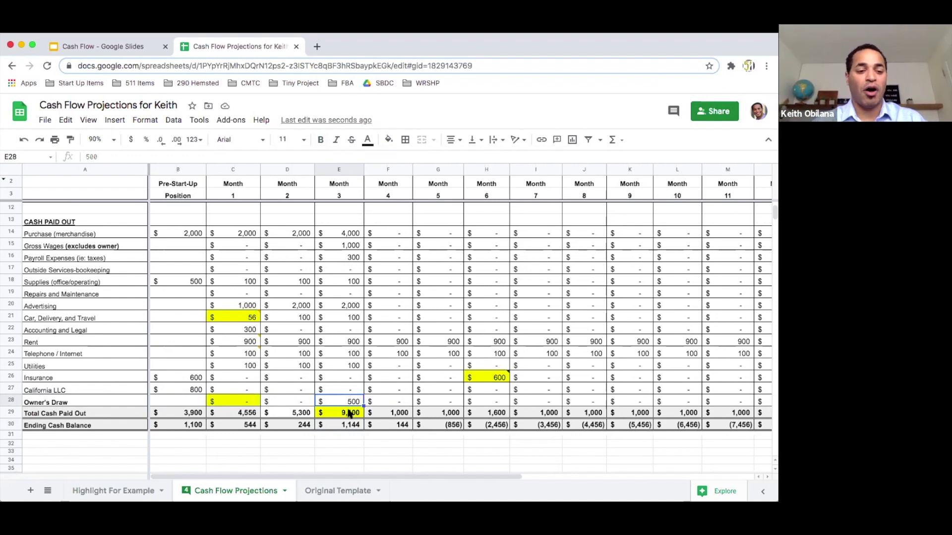
click(350, 412)
click(389, 139)
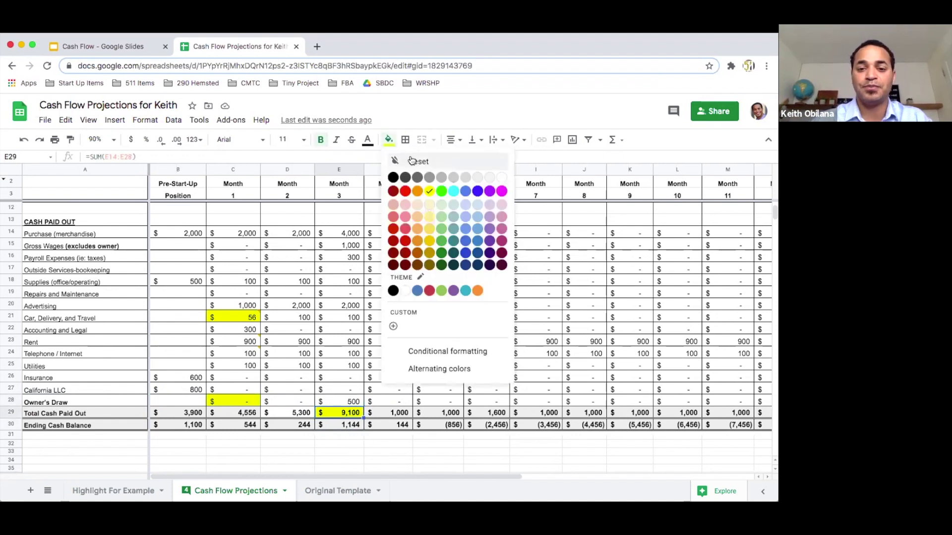
click(411, 159)
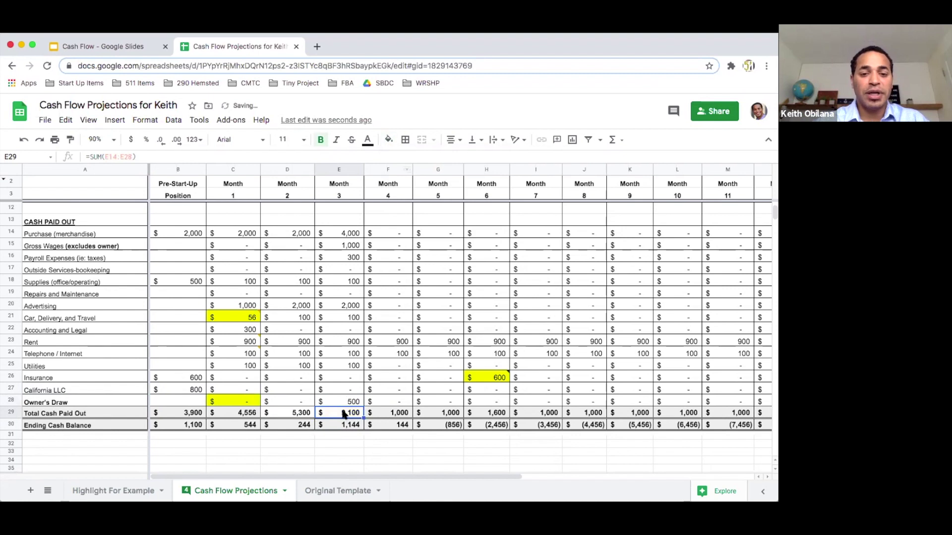
Examine the Totals column that follows Month 12 in the projection.
scroll(351, 240, up, 1)
scroll(362, 228, up, 5)
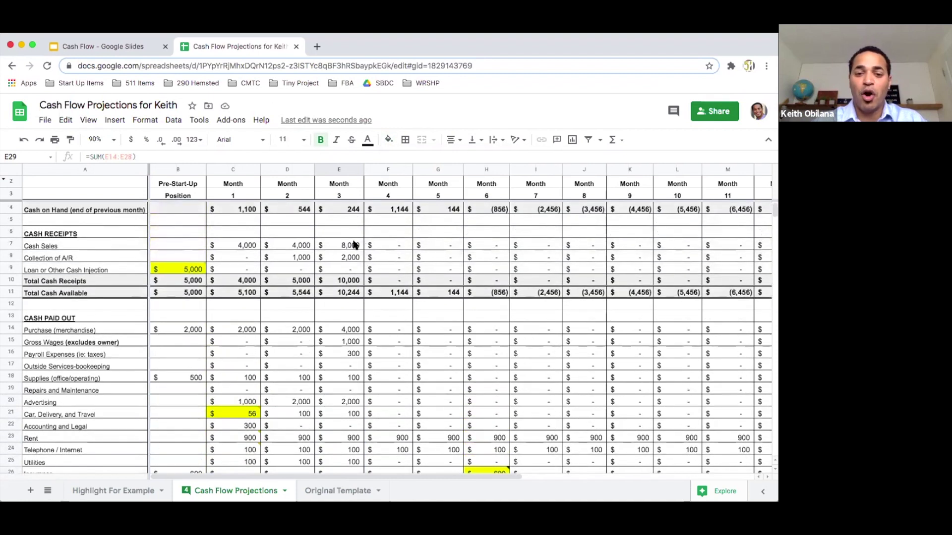
scroll(353, 244, right, 2)
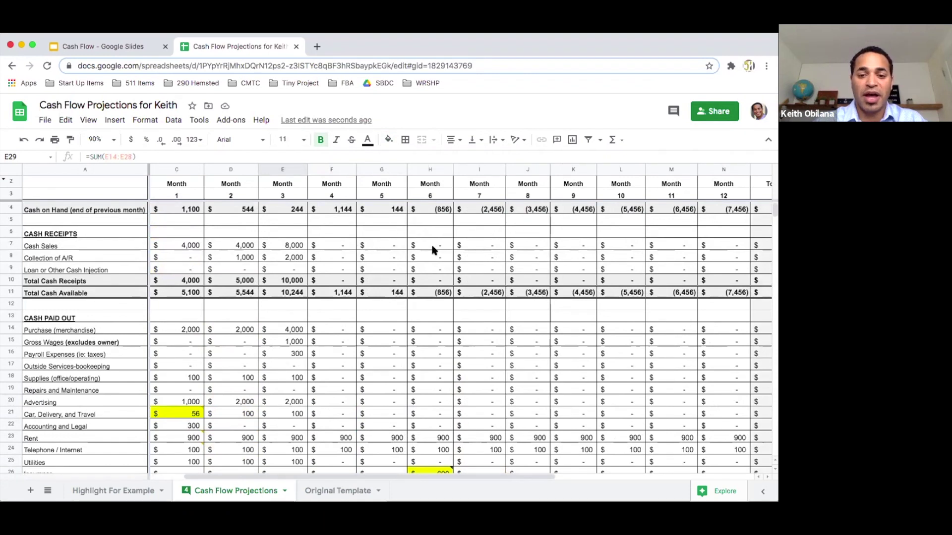
scroll(431, 250, right, 5)
scroll(432, 249, right, 3)
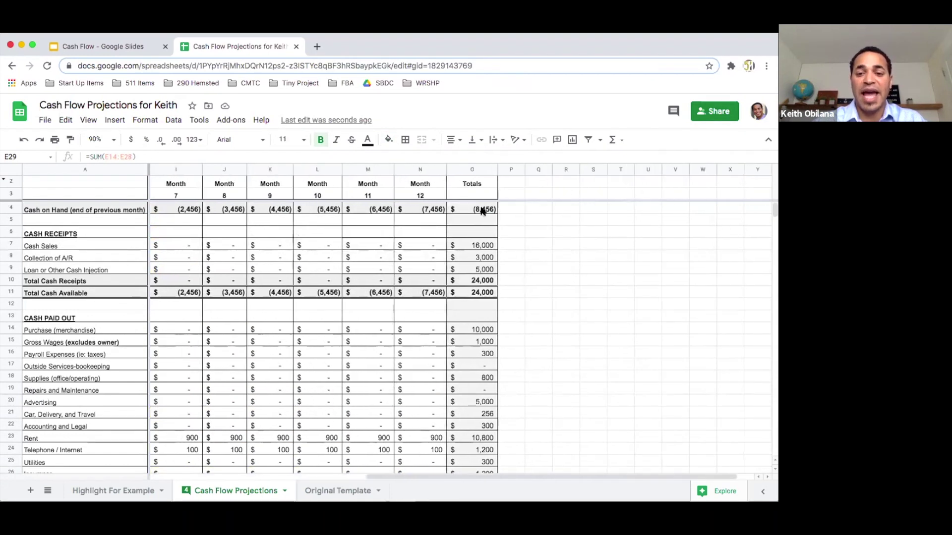
click(477, 169)
click(525, 268)
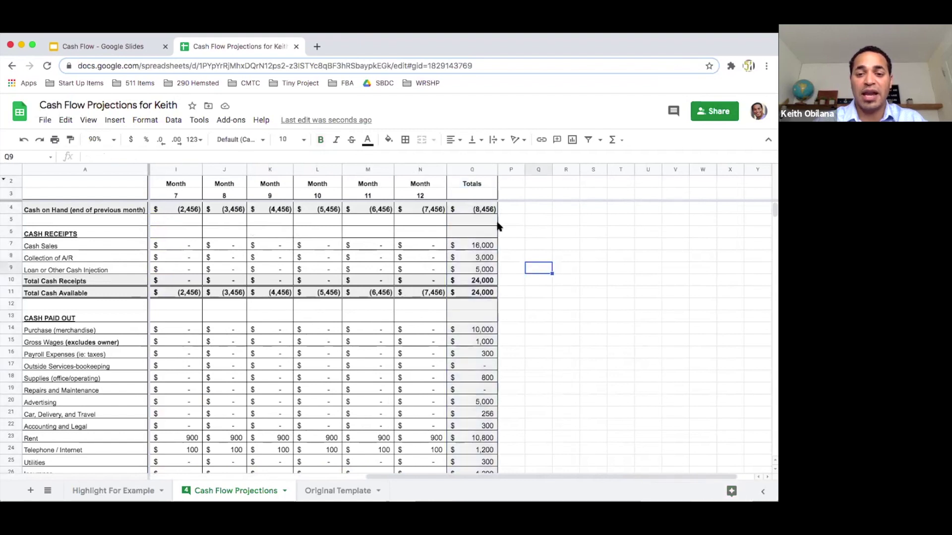
click(473, 170)
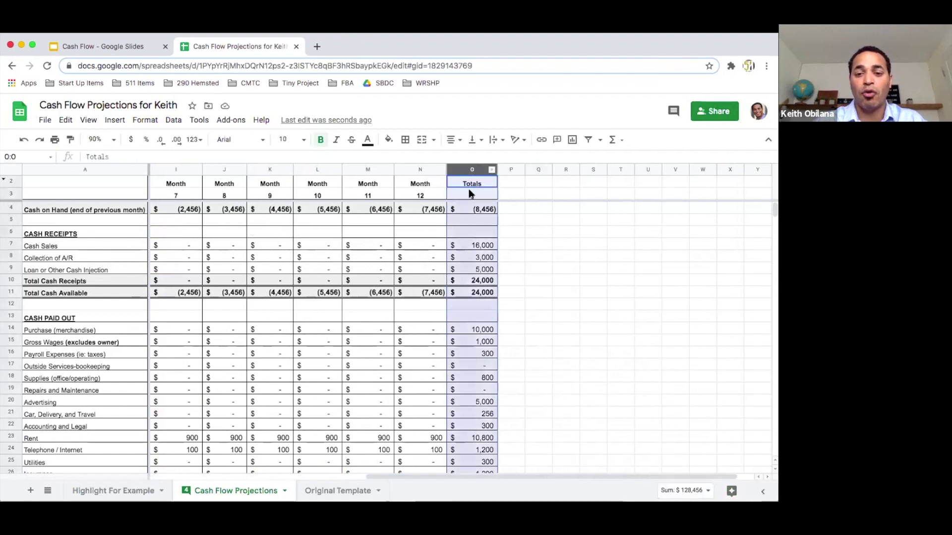
click(554, 267)
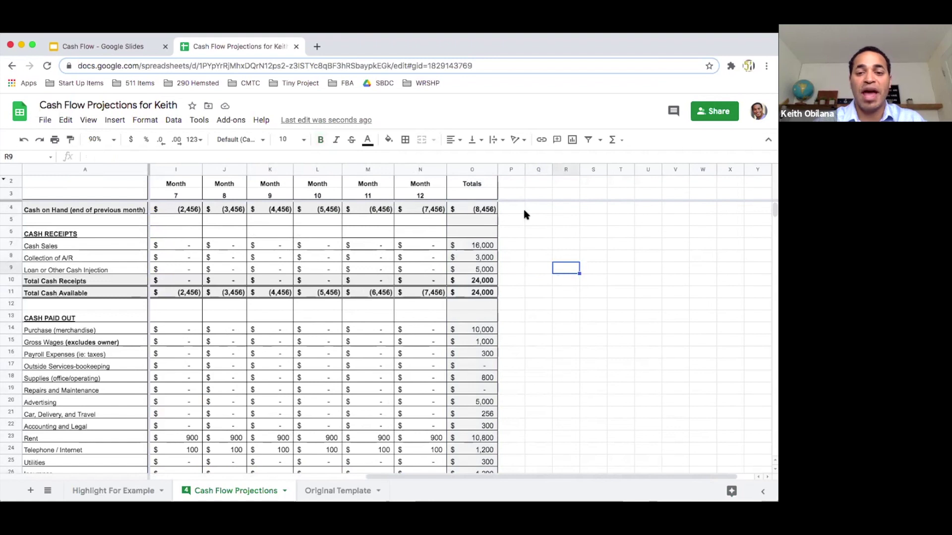
click(473, 169)
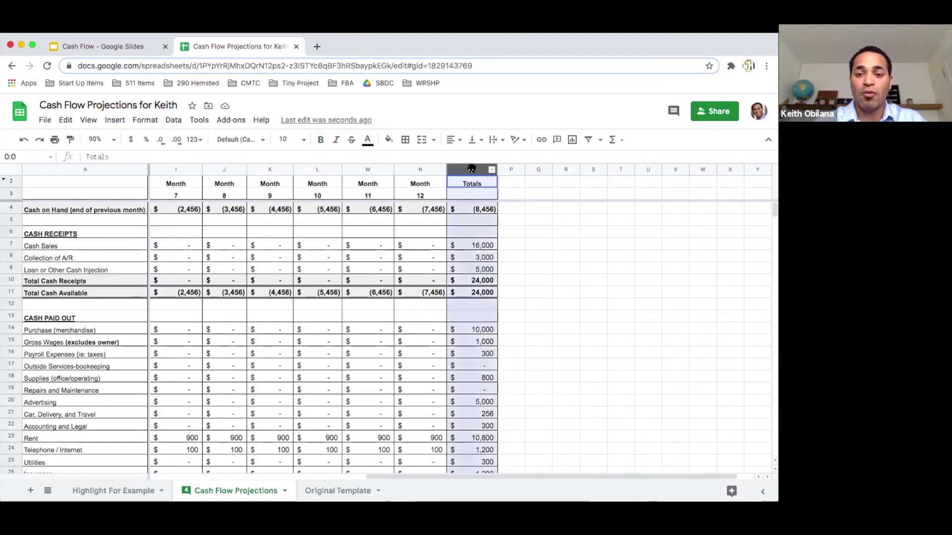
Check the annual totals for Total Cash Available, Total Cash Receipts, Total Cash Paid Out and Owner's Draw.
click(473, 293)
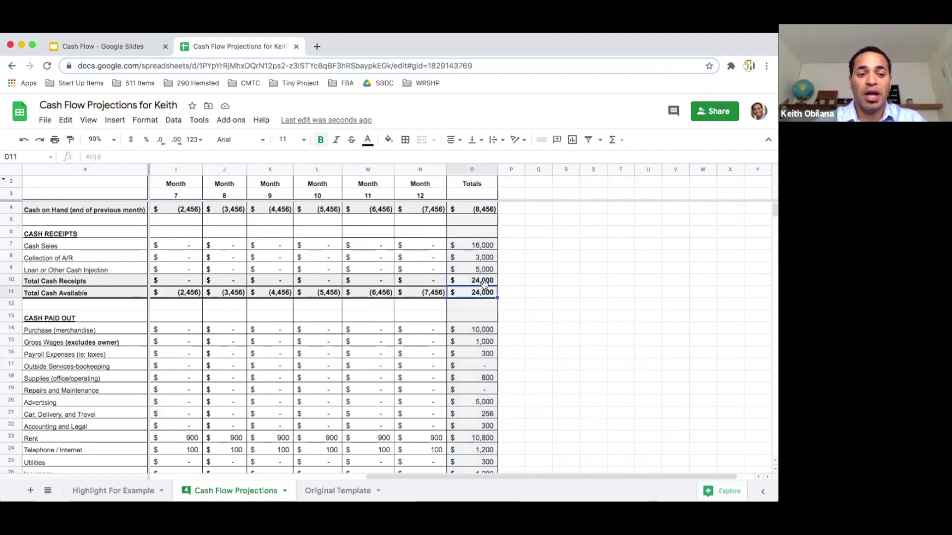
click(489, 283)
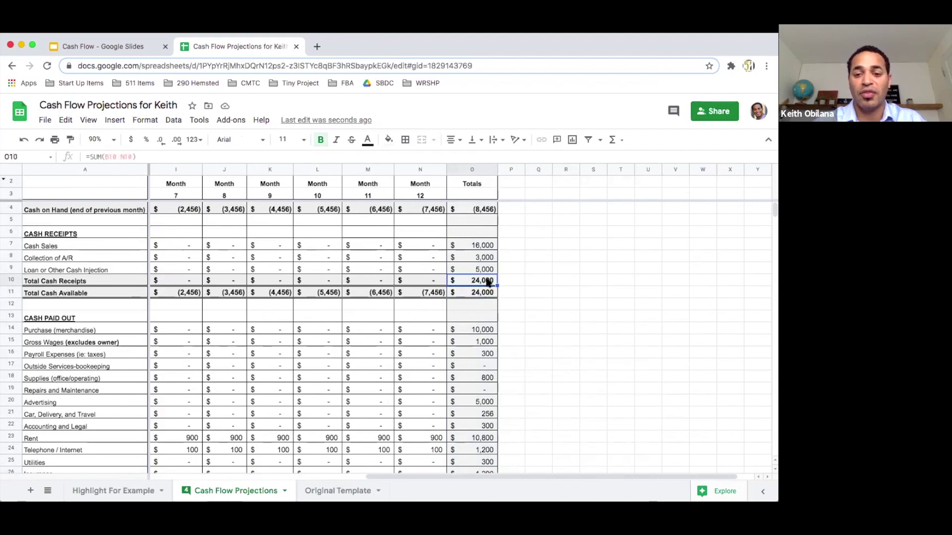
scroll(490, 307, down, 4)
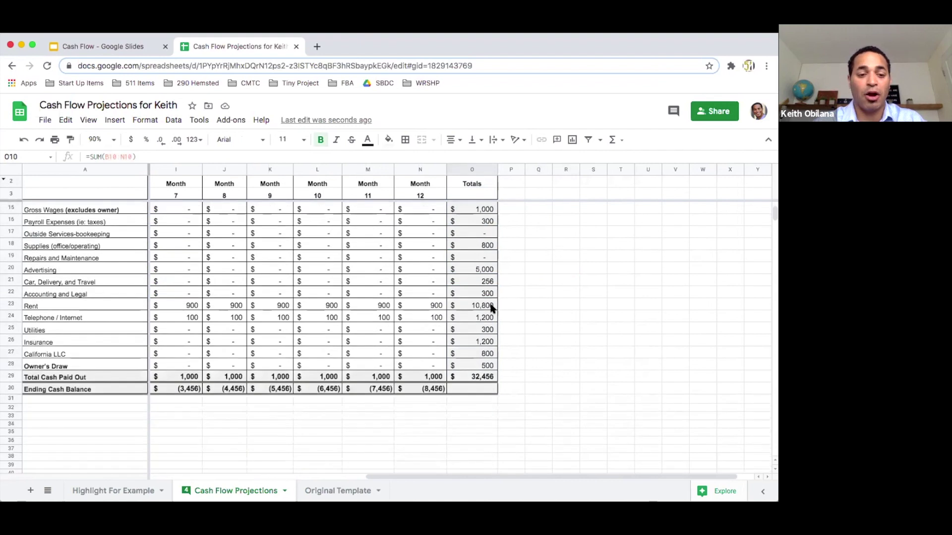
click(486, 376)
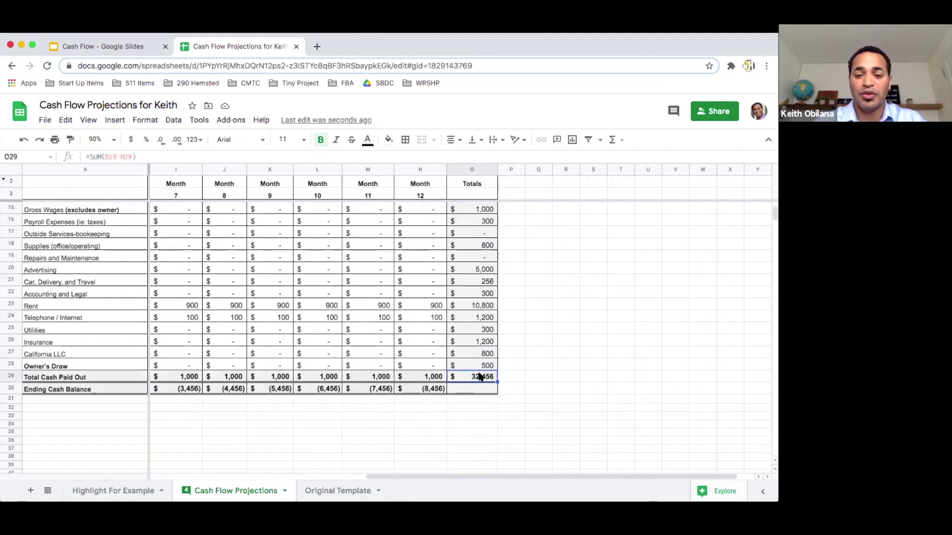
click(487, 367)
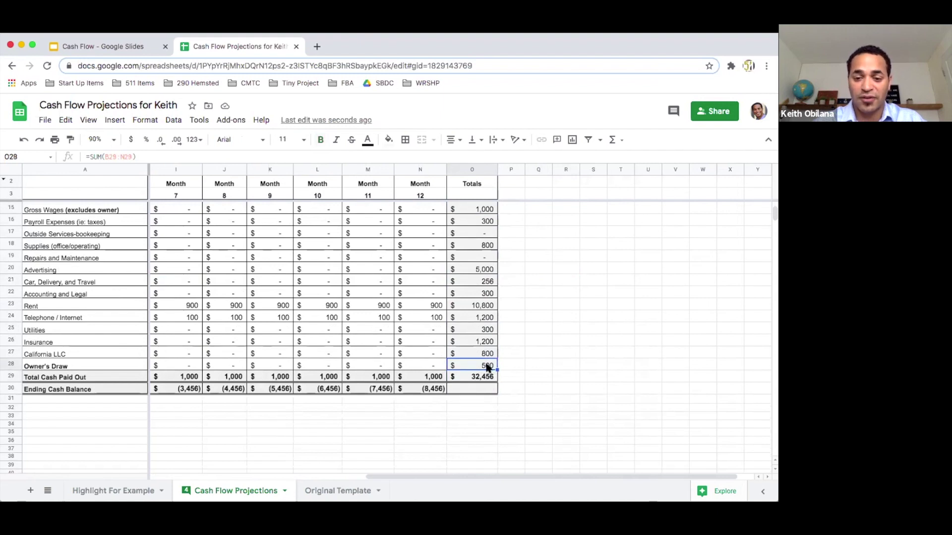
Trace the Purchase (merchandise) and Gross Wages rows across all months to their annual totals.
scroll(493, 344, up, 3)
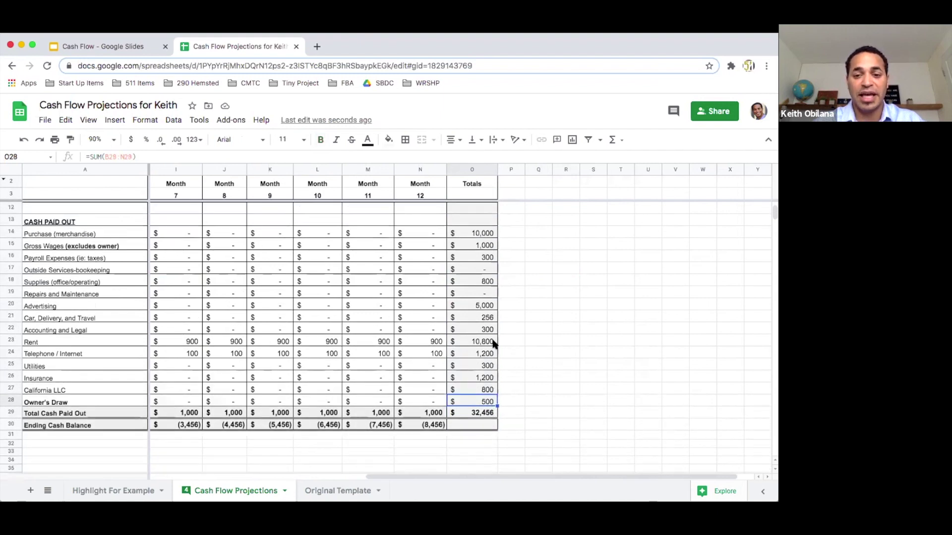
scroll(493, 343, right, 1)
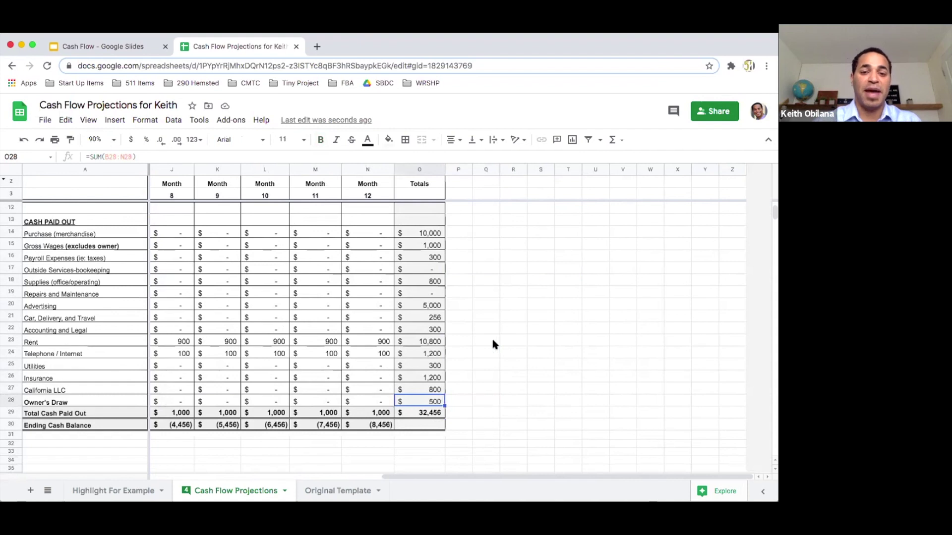
click(51, 234)
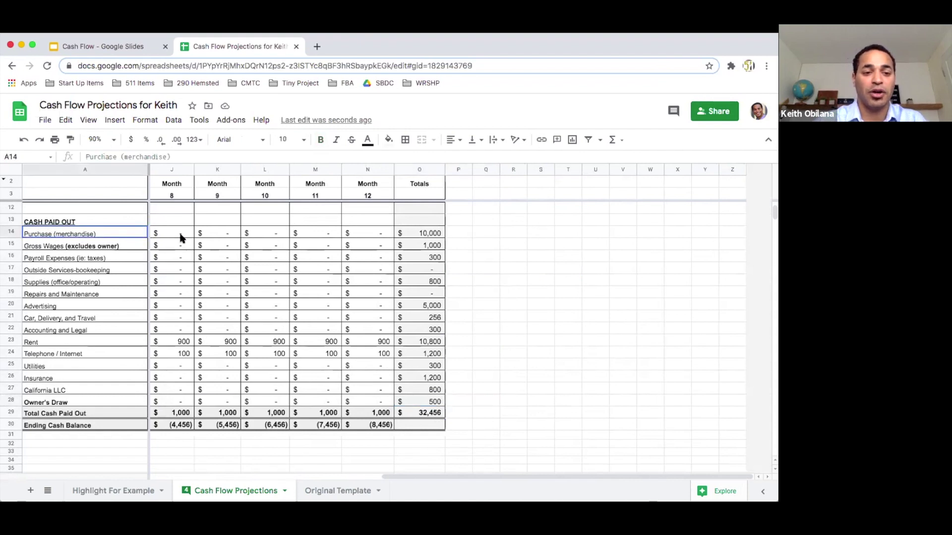
scroll(180, 238, left, 8)
scroll(267, 270, right, 8)
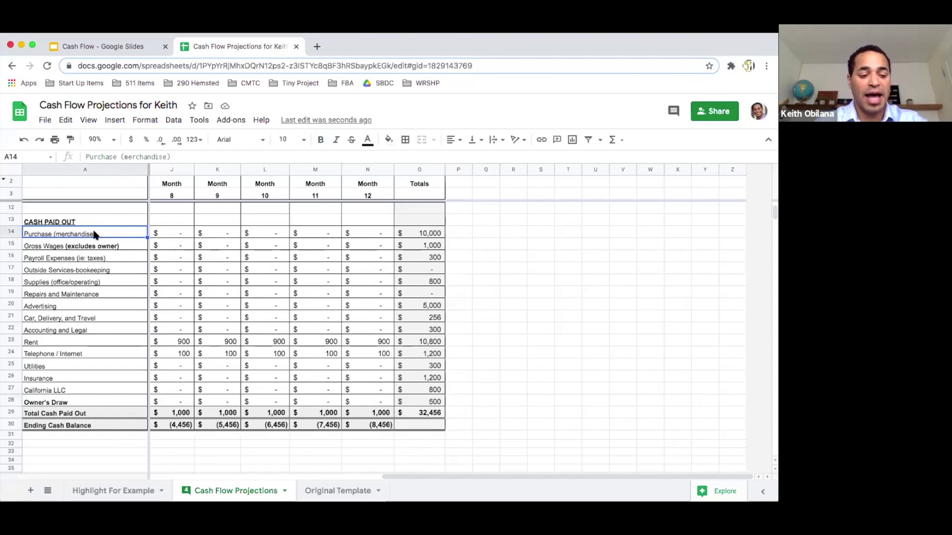
shift+click(425, 233)
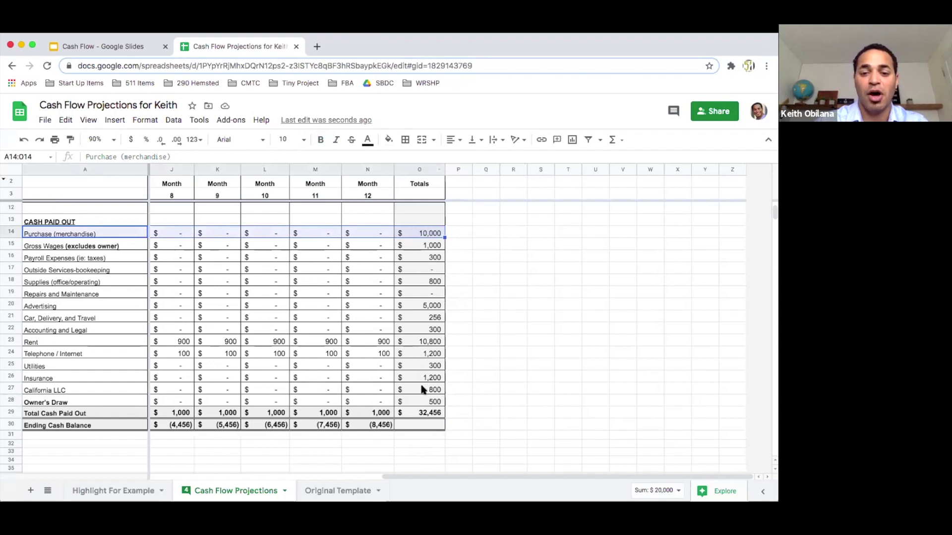
click(46, 248)
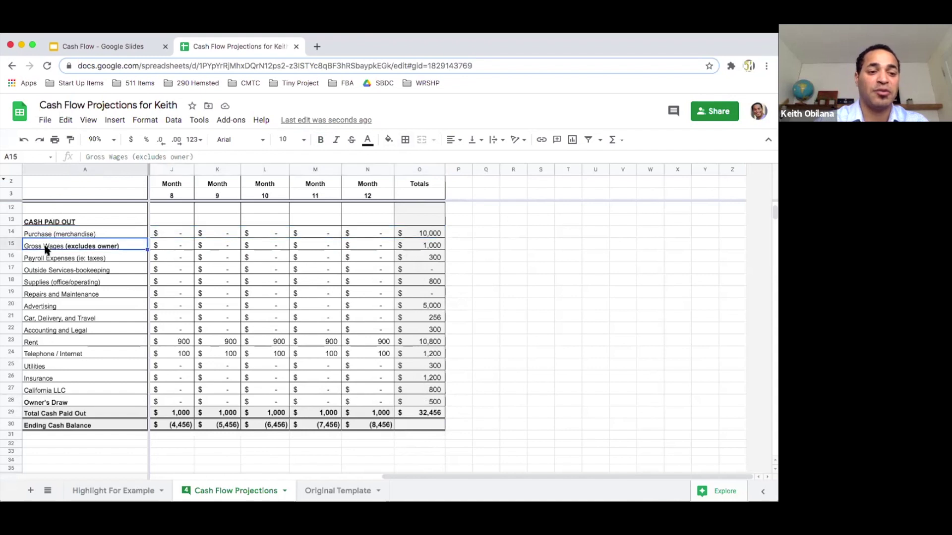
shift+click(440, 245)
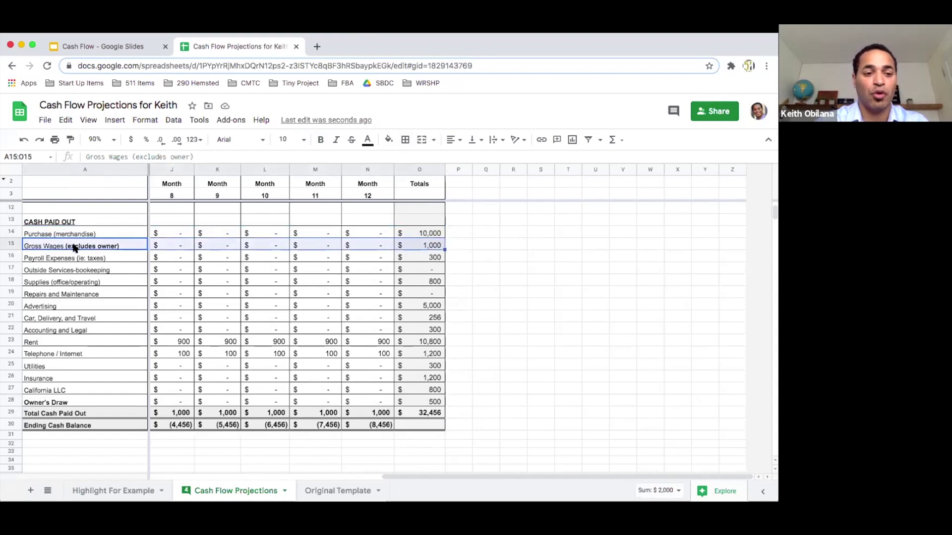
Make the entire Totals column bold.
shift+click(432, 258)
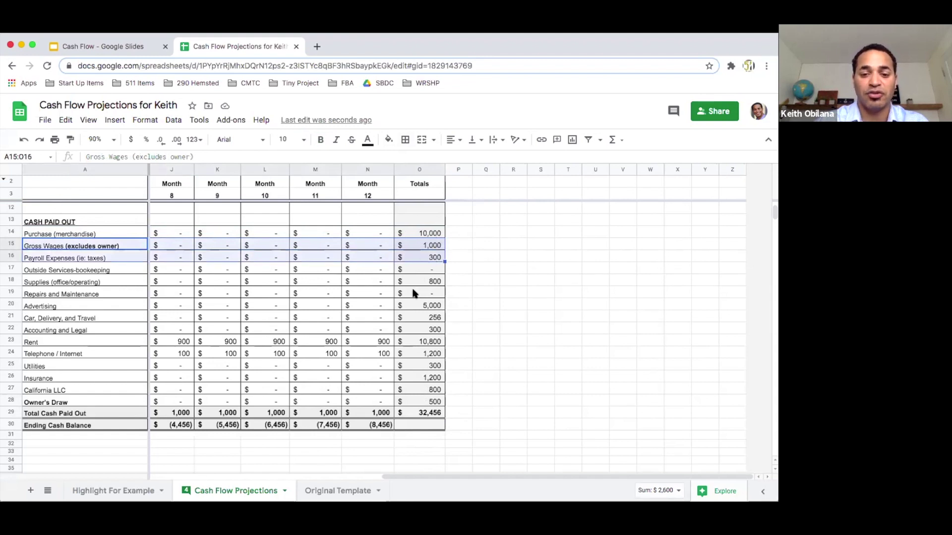
click(424, 169)
key(ctrl+b)
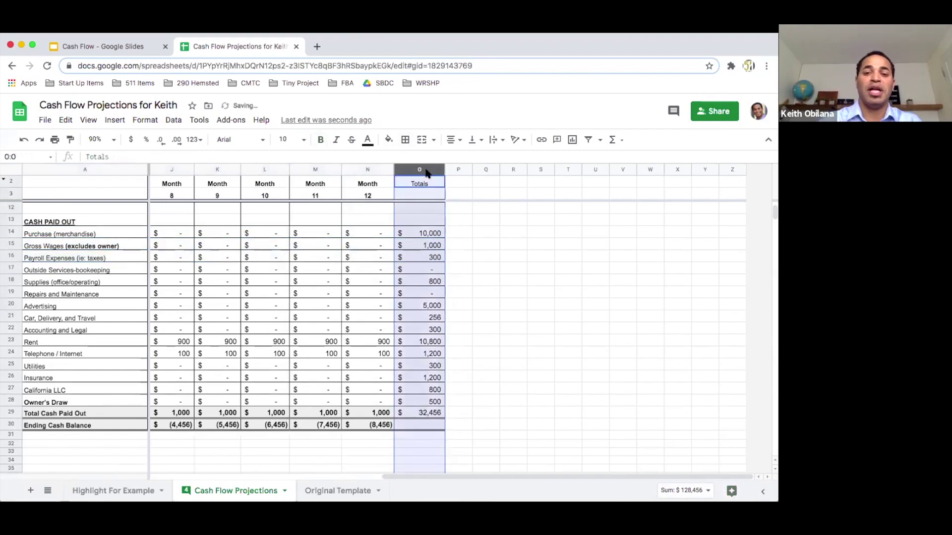
key(ctrl+b)
click(496, 233)
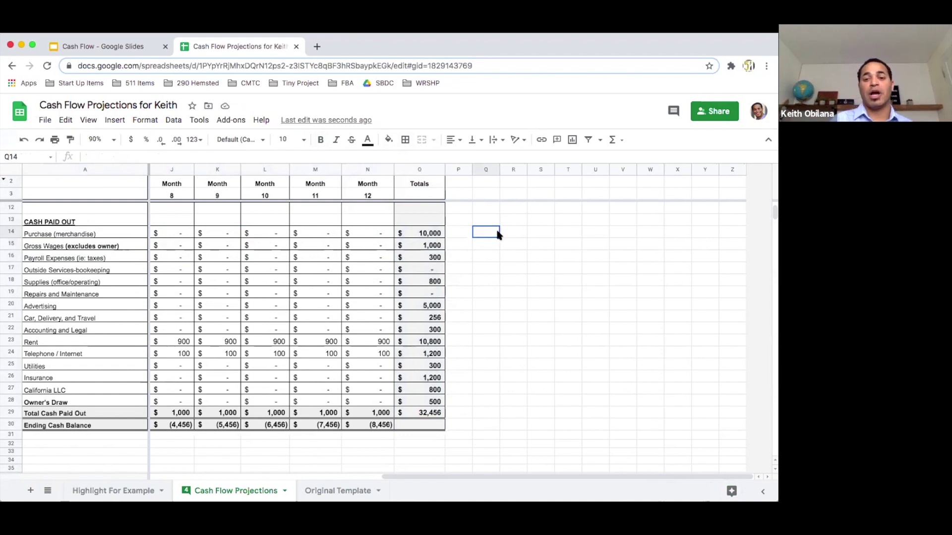
Reduce the sheet zoom to 75% to view all twelve months together with the annual totals.
scroll(497, 233, left, 5)
scroll(497, 233, right, 3)
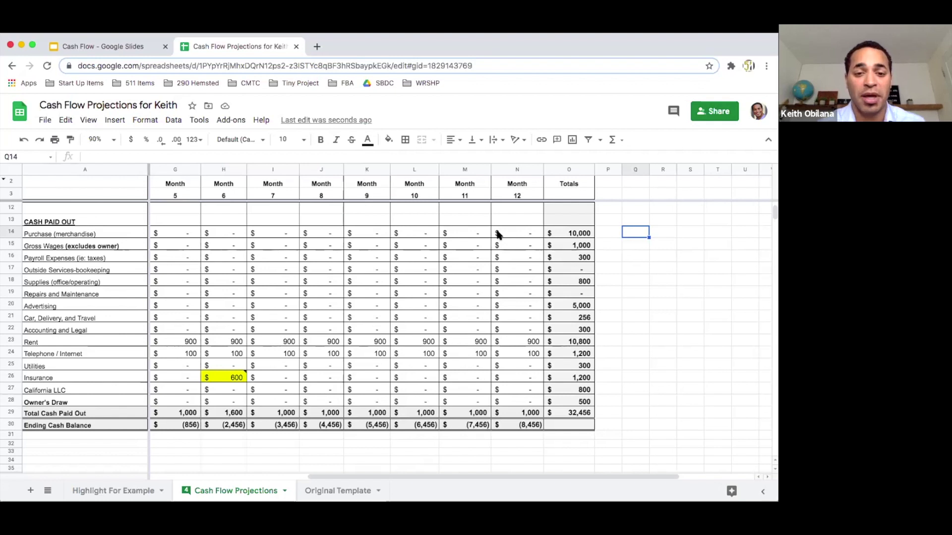
click(366, 169)
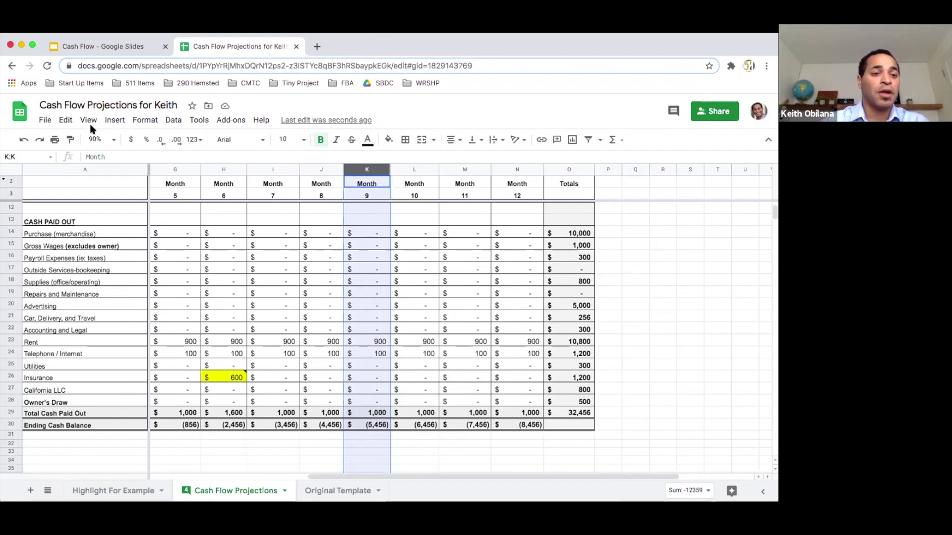
click(112, 139)
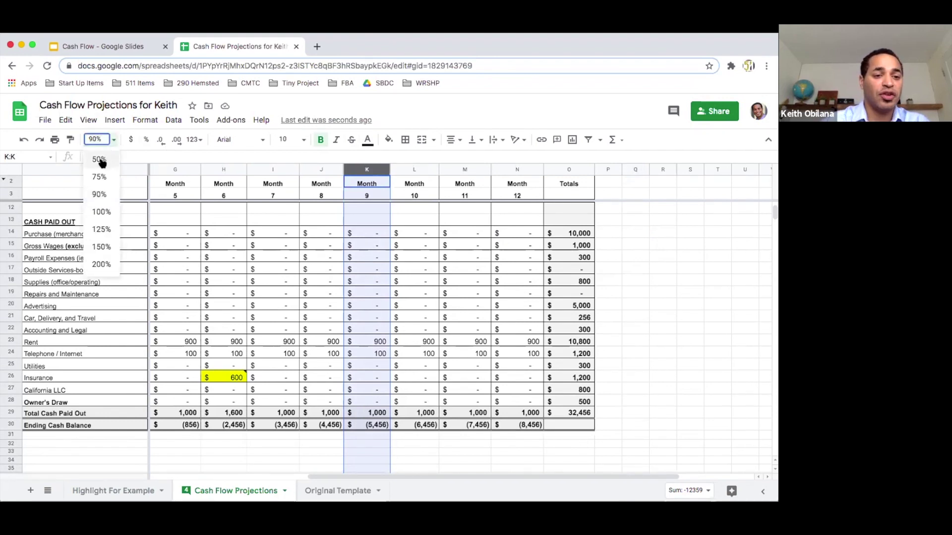
click(100, 159)
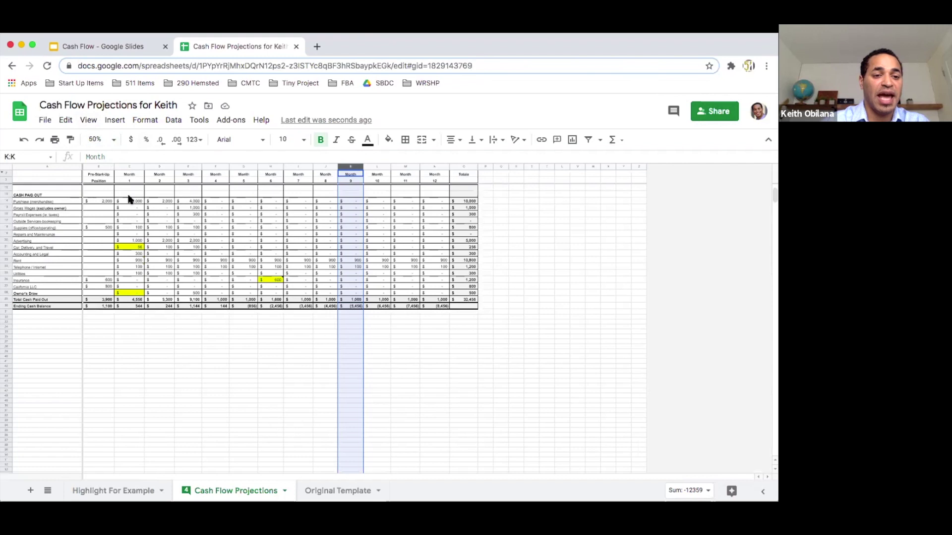
click(116, 138)
click(102, 173)
scroll(233, 244, up, 1)
scroll(235, 244, up, 3)
click(736, 222)
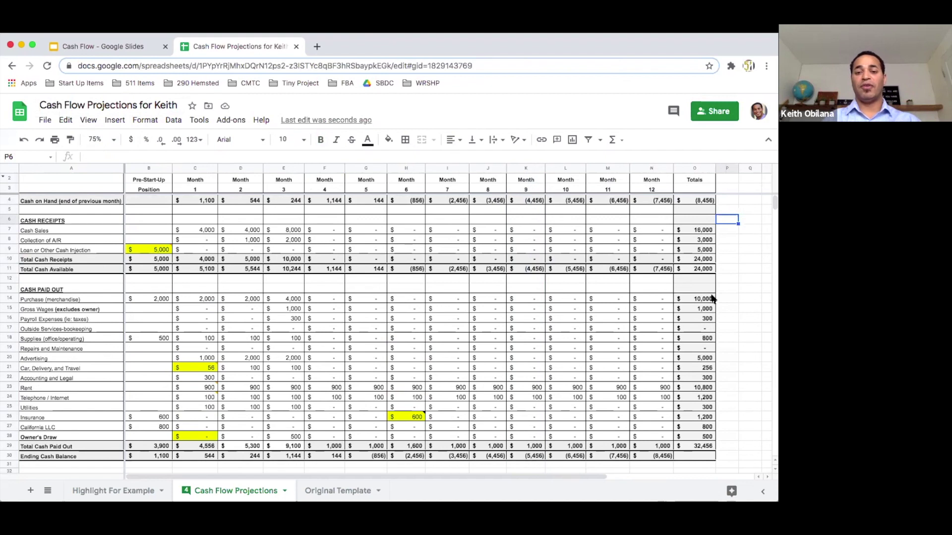
Unhide title row 1 and try to merge its cells across A1:O1.
click(5, 176)
click(40, 184)
drag(500, 210, 702, 183)
click(420, 141)
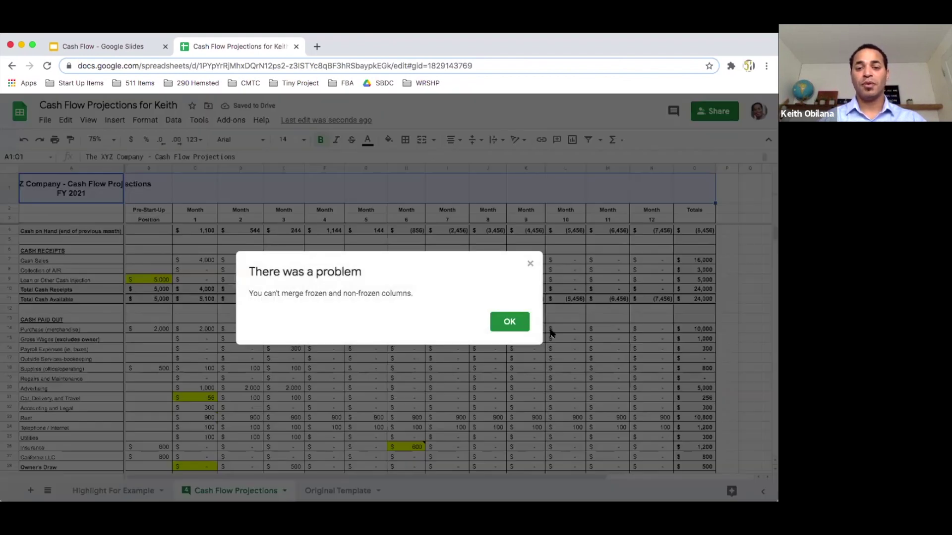
click(510, 322)
click(241, 194)
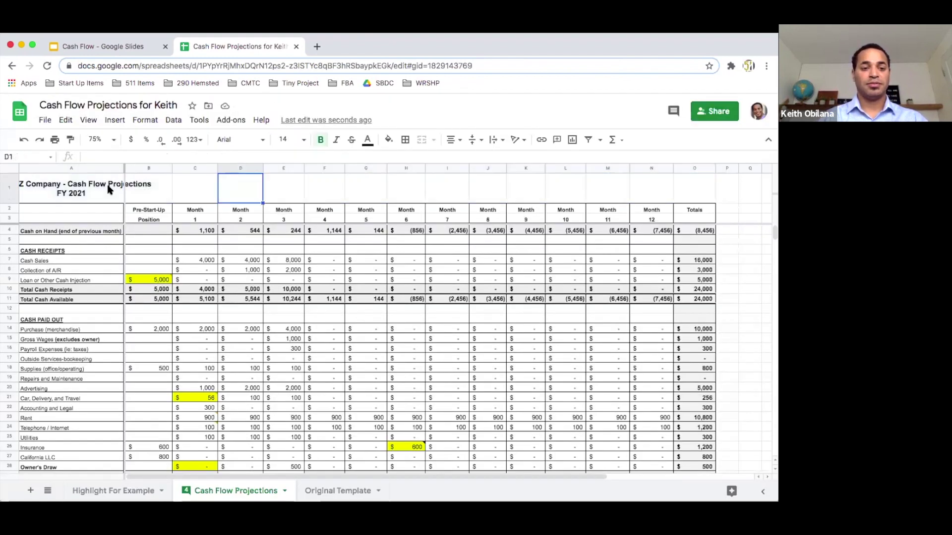
Copy the company title from A1 into B1 and merge it across B1:O1.
click(92, 187)
key(ctrl+c)
click(131, 188)
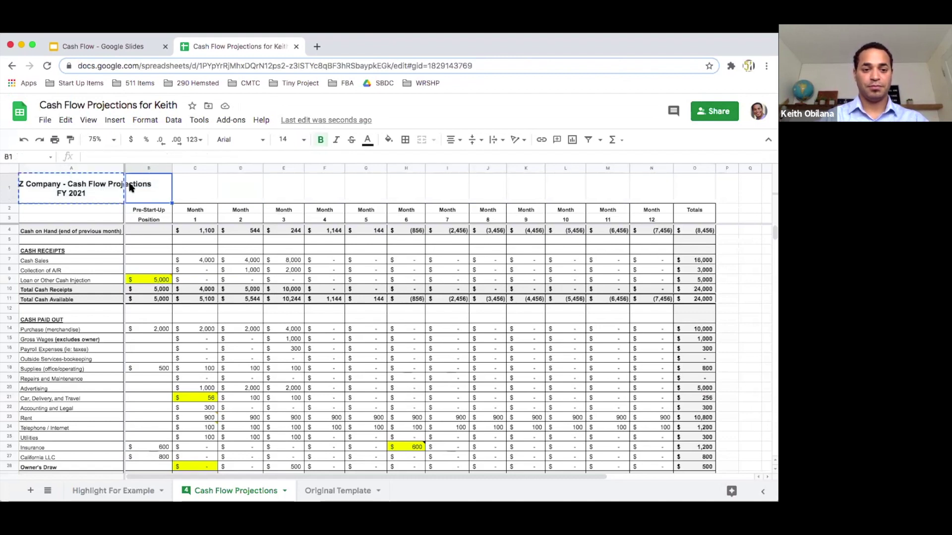
key(ctrl+v)
drag(138, 189, 694, 189)
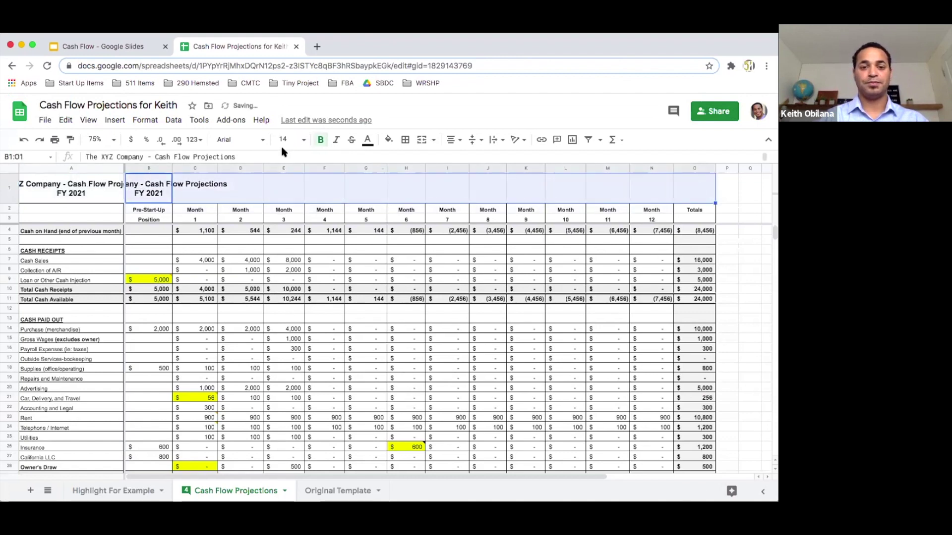
click(422, 140)
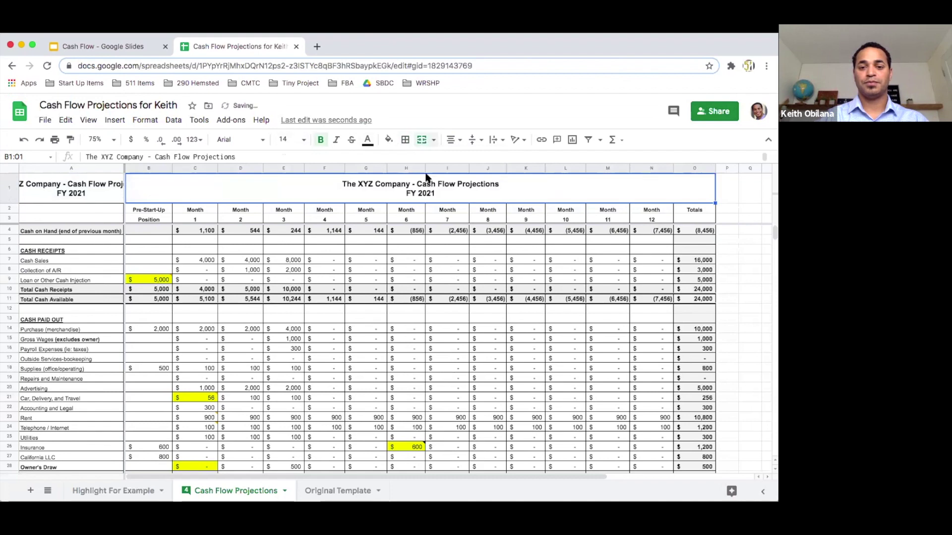
Delete the original title text from cell A1.
click(65, 198)
key(Delete)
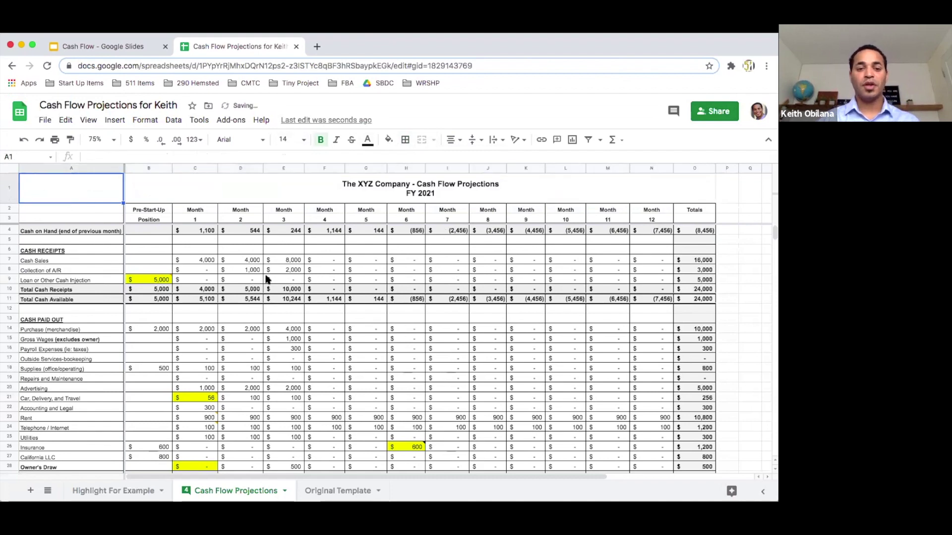
click(757, 279)
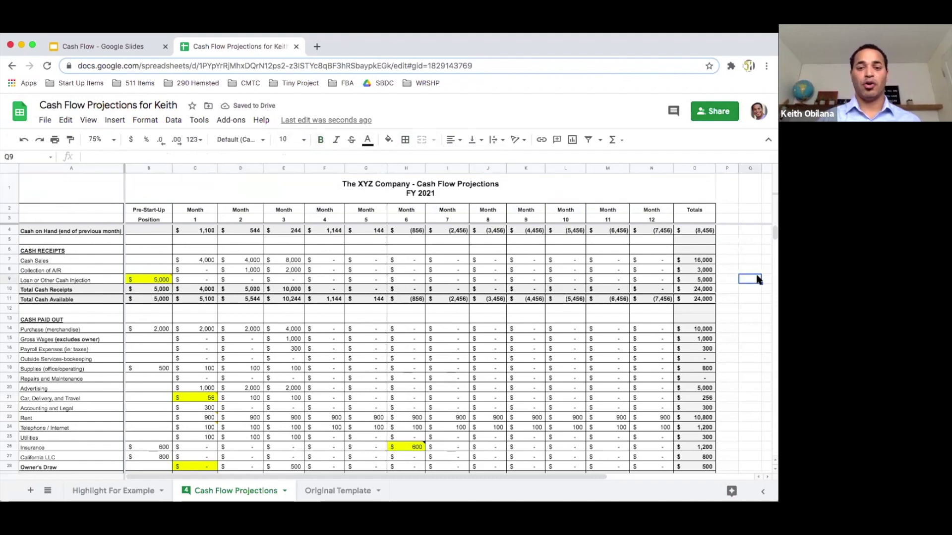
Set Month 1 Cash Sales to 2000.
scroll(757, 279, down, 1)
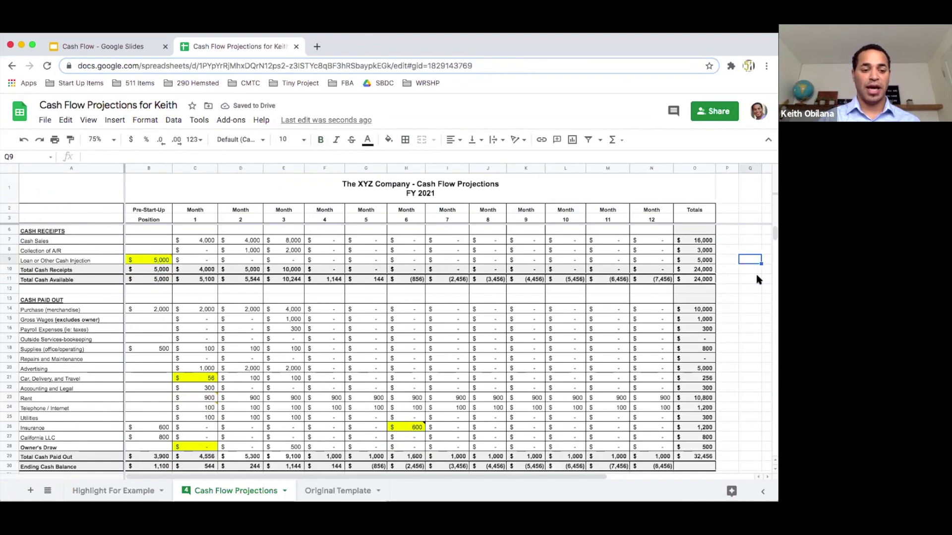
scroll(756, 280, up, 1)
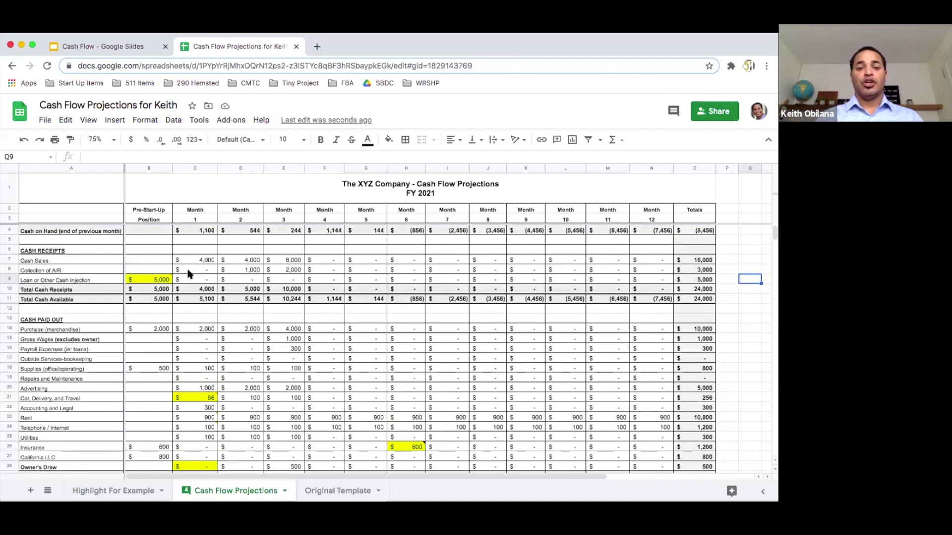
click(199, 260)
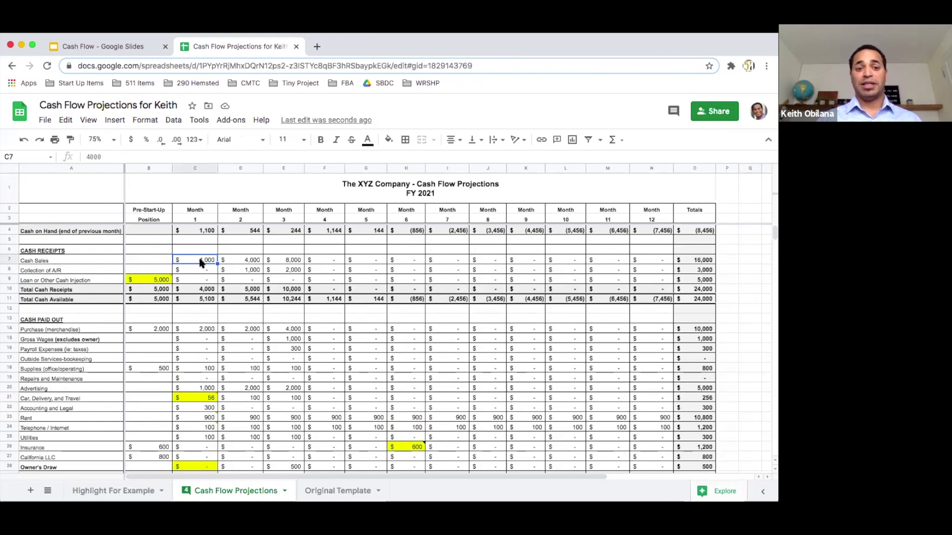
text(200)
key(BackSpace)
key(BackSpace)
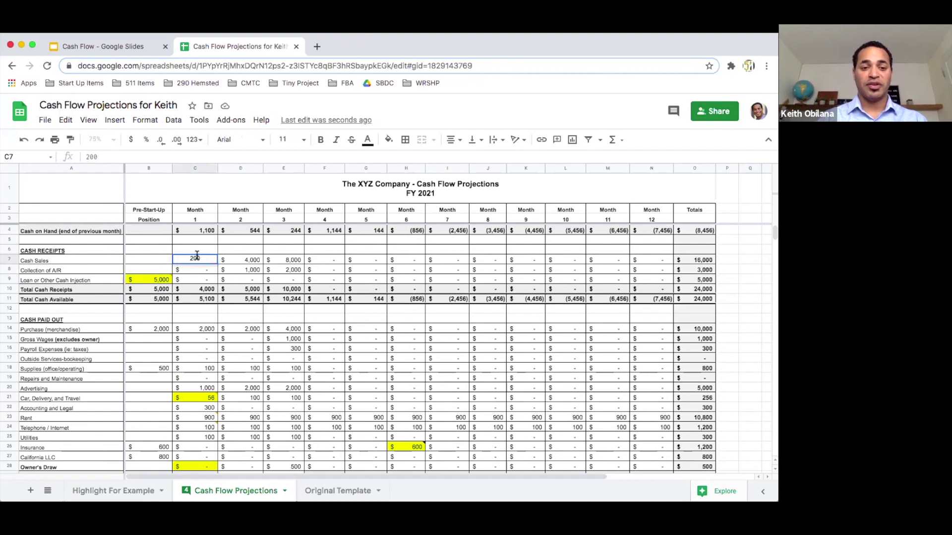
text(00)
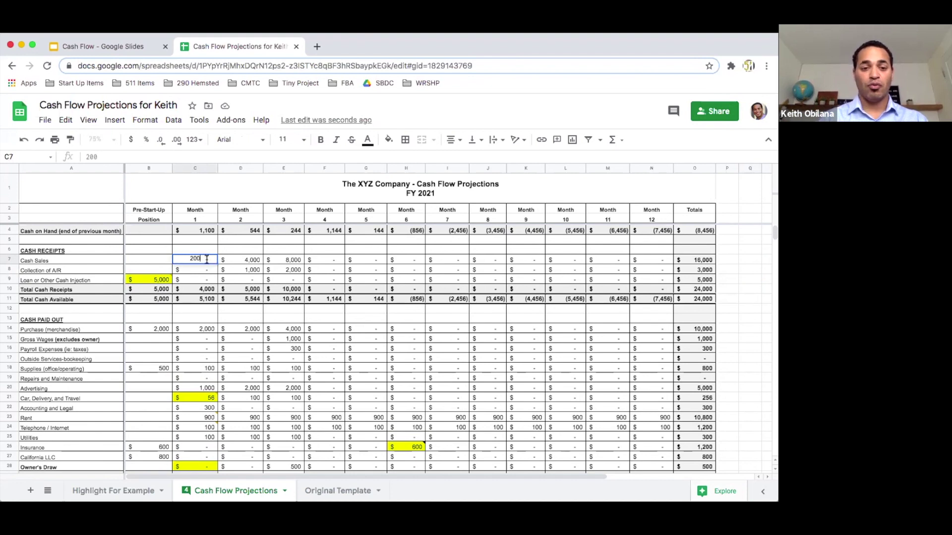
text(0)
key(Return)
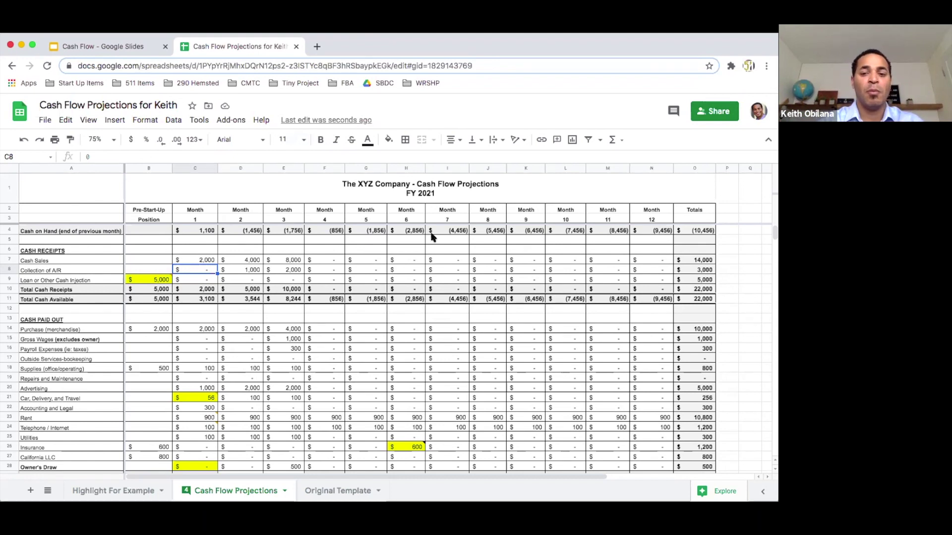
Set the sheet zoom to 90% and review the expense rows in the Cash Paid Out section.
click(113, 141)
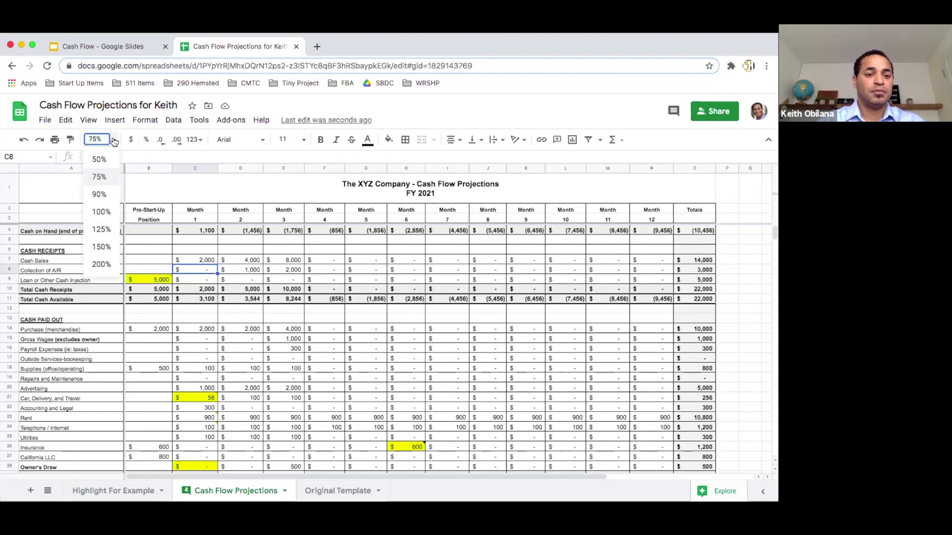
click(104, 195)
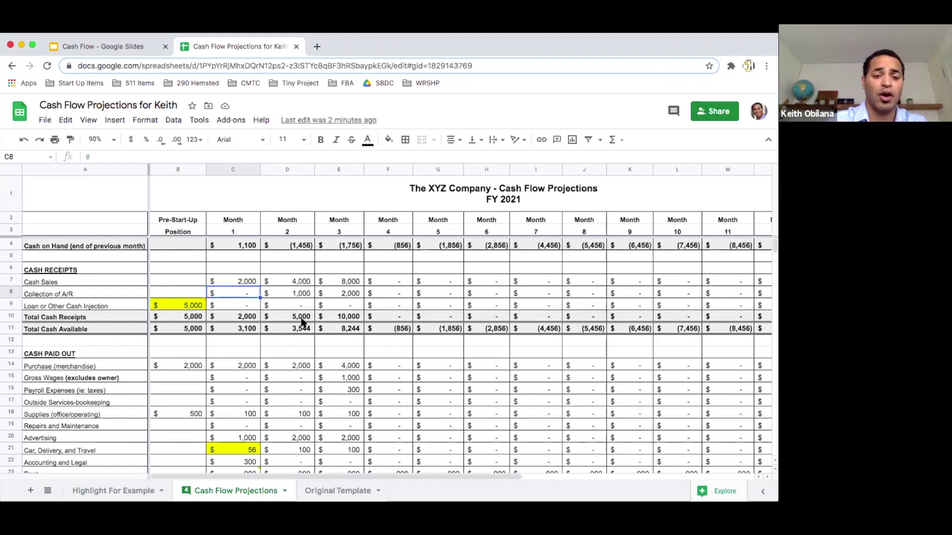
scroll(304, 340, down, 4)
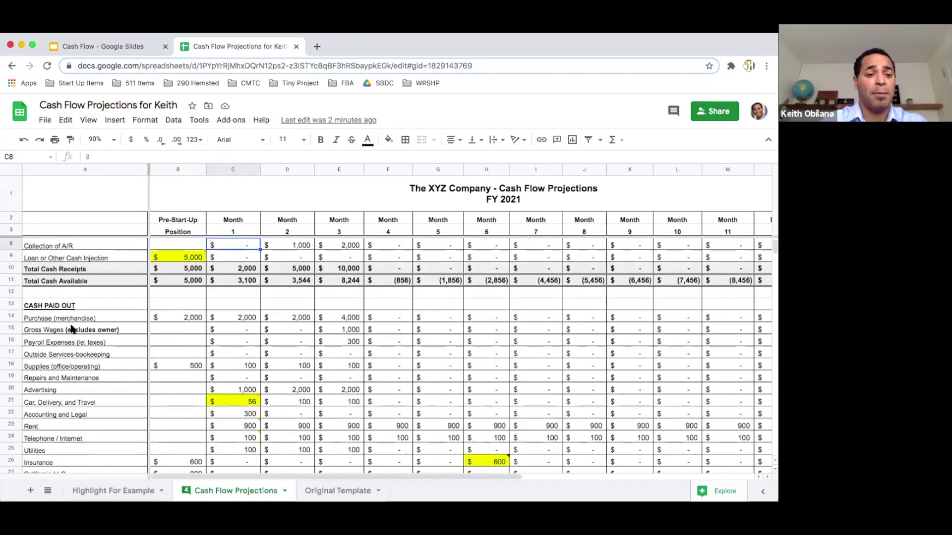
scroll(71, 328, down, 2)
scroll(70, 329, down, 2)
click(60, 258)
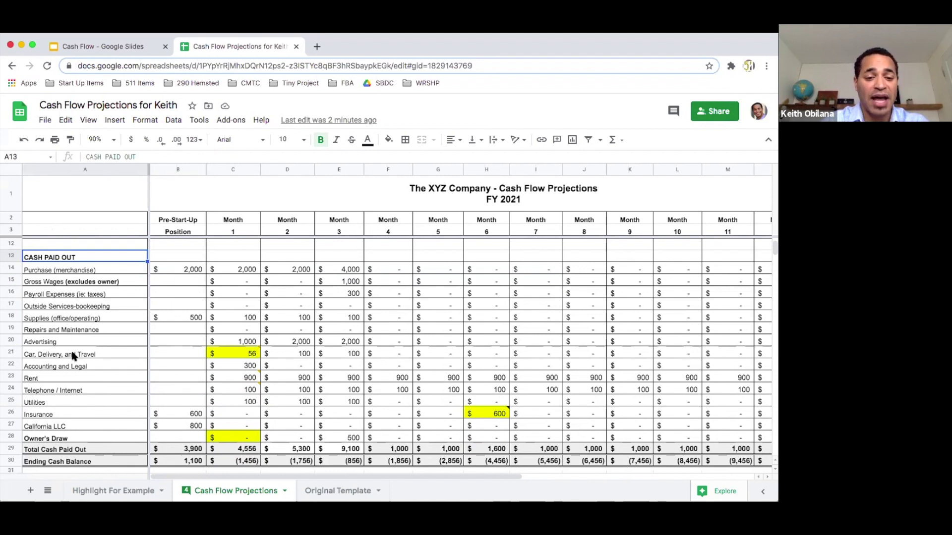
Insert a new row below Utilities in the Cash Paid Out section.
right_click(11, 400)
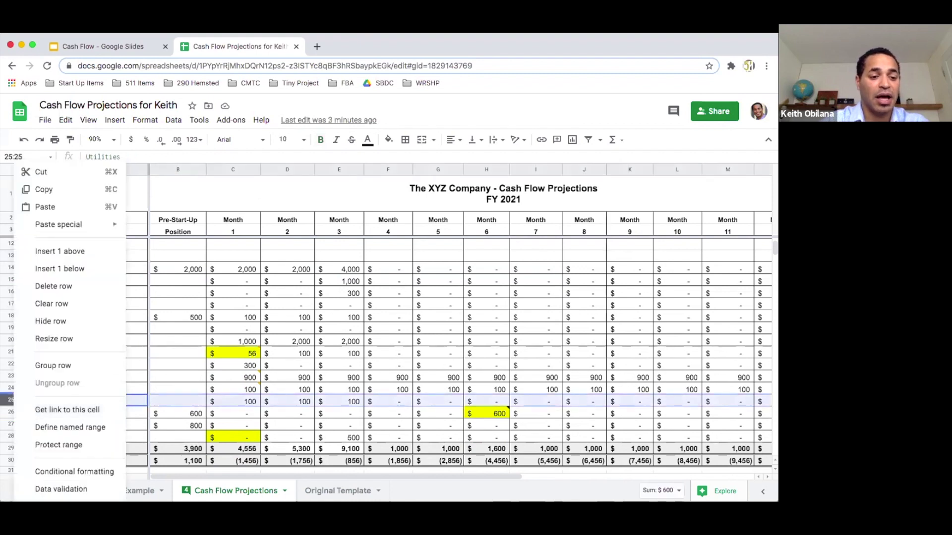
click(8, 397)
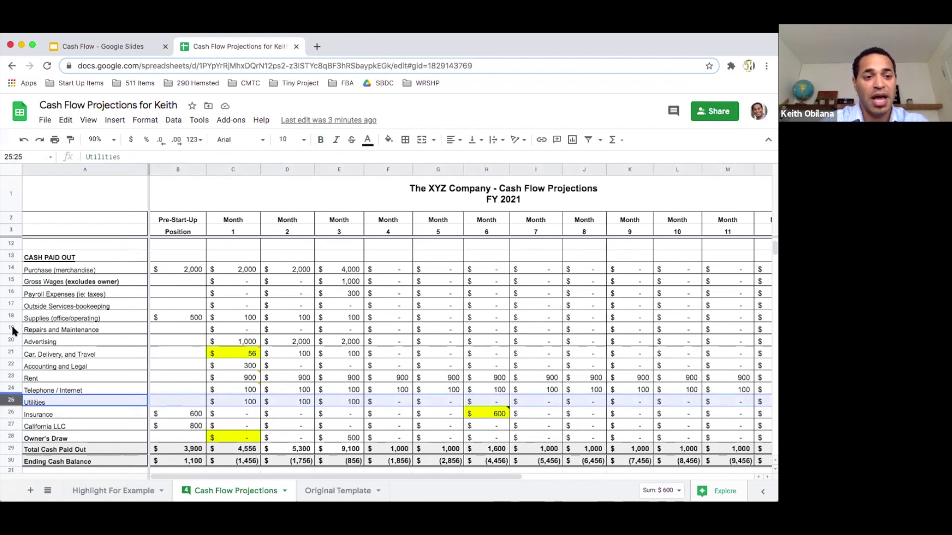
click(110, 124)
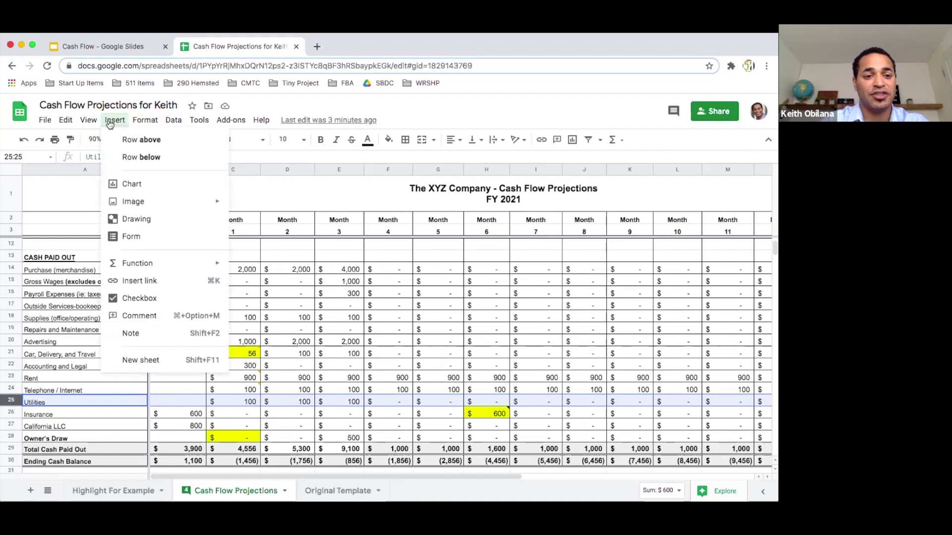
click(135, 159)
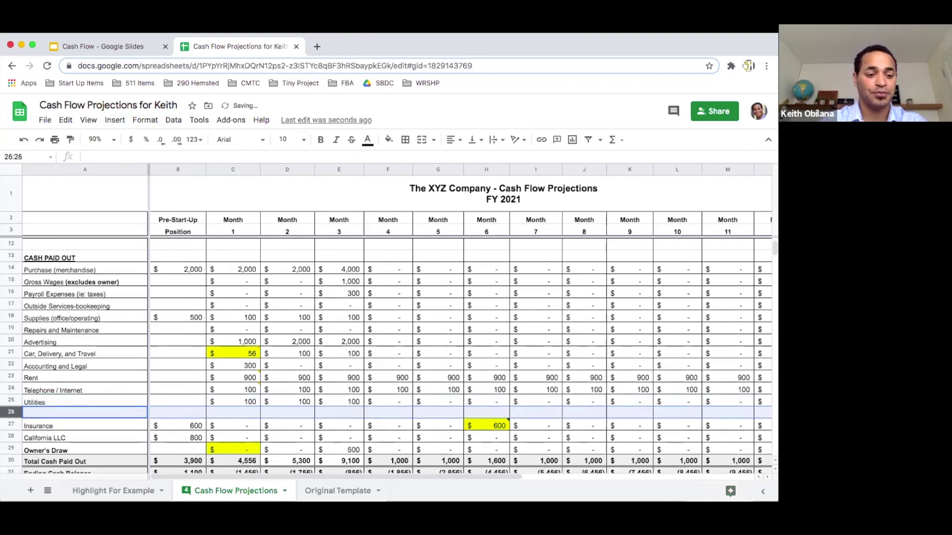
Label the blank row between Utilities and Insurance "Loan Payment" and select its Month 1 cell.
click(47, 416)
text(Loa)
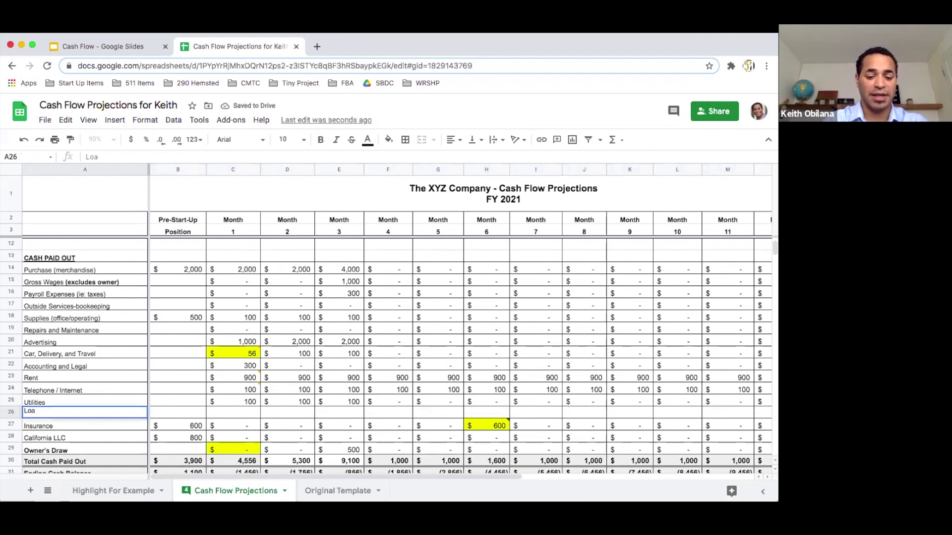
text(n Payment)
key(Tab)
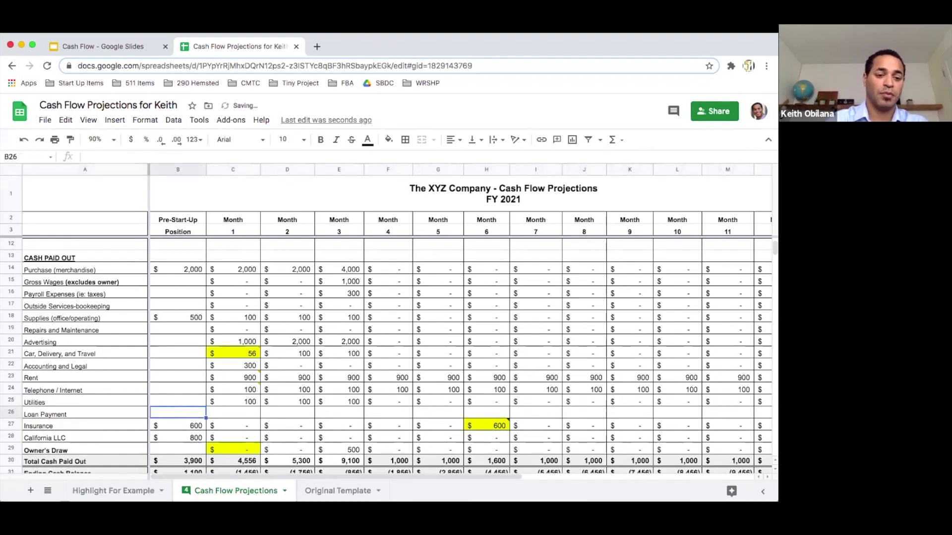
click(221, 414)
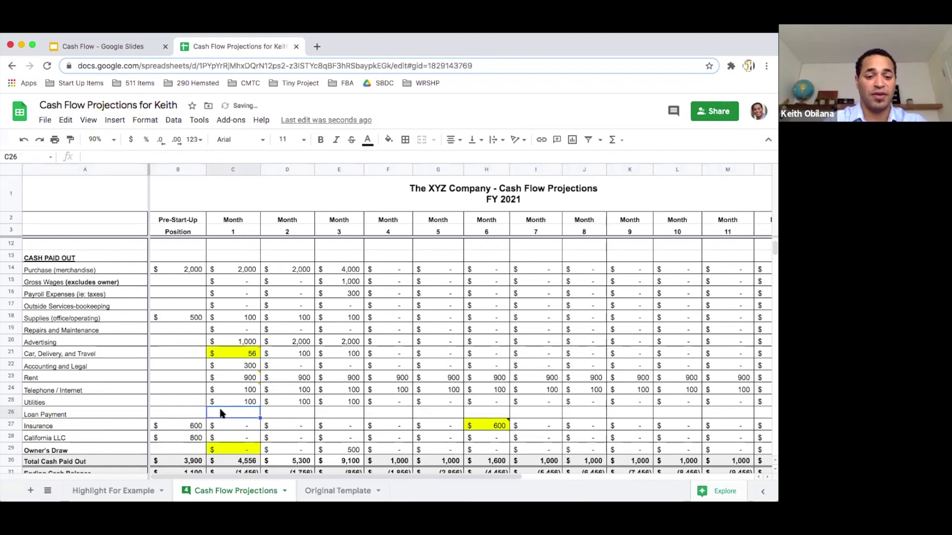